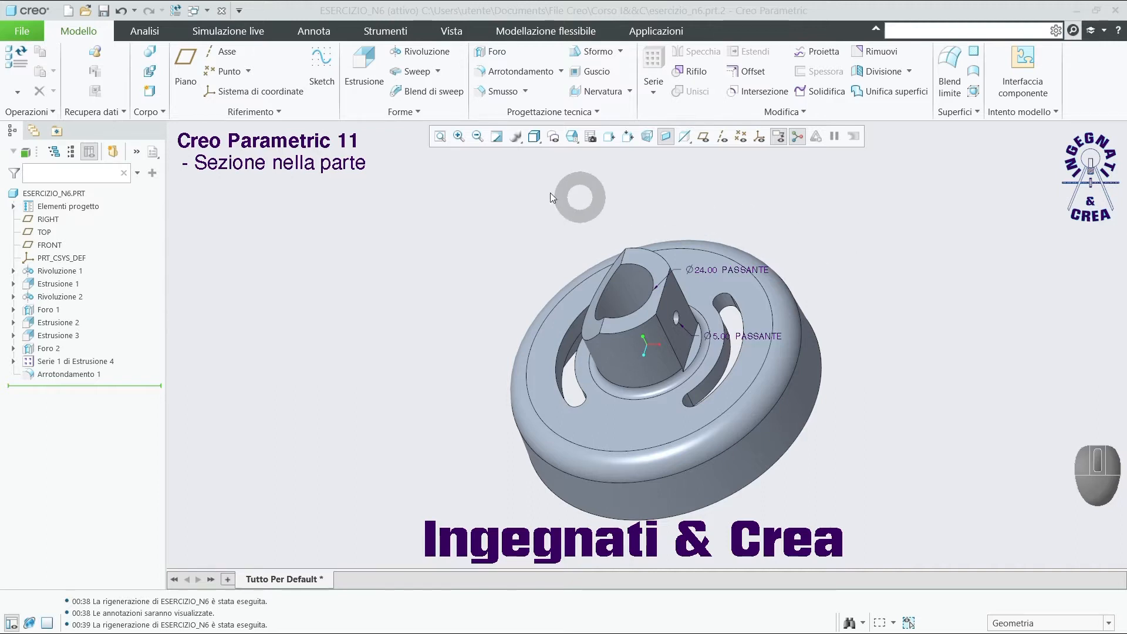
Step: Start a planar cross section of the part, using the flat top face of the central hub as reference
click(449, 30)
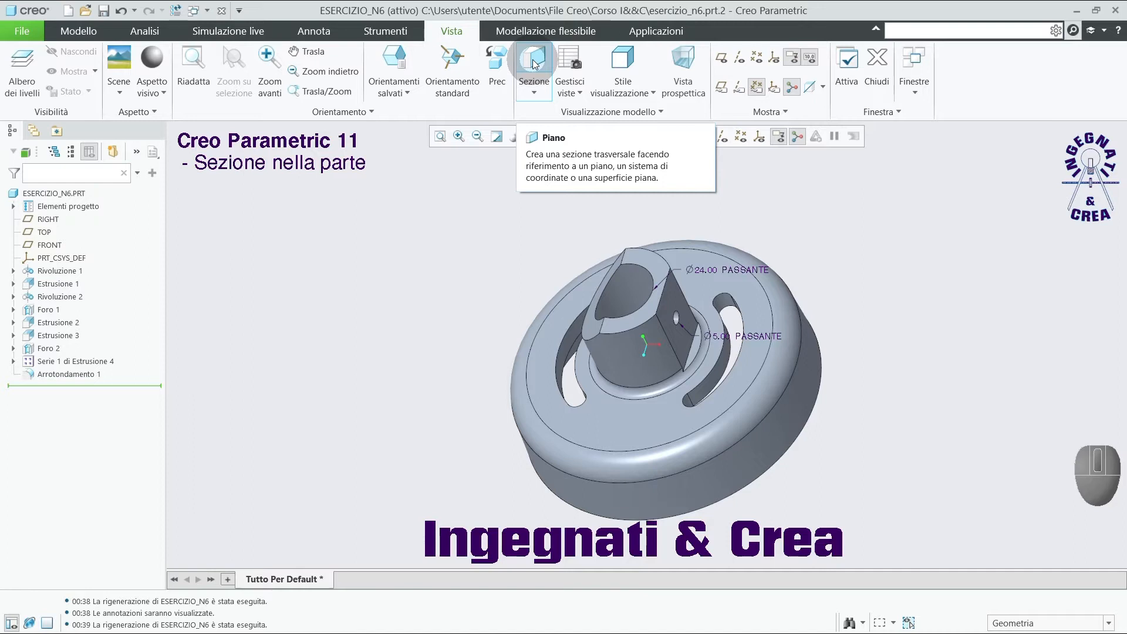
click(540, 93)
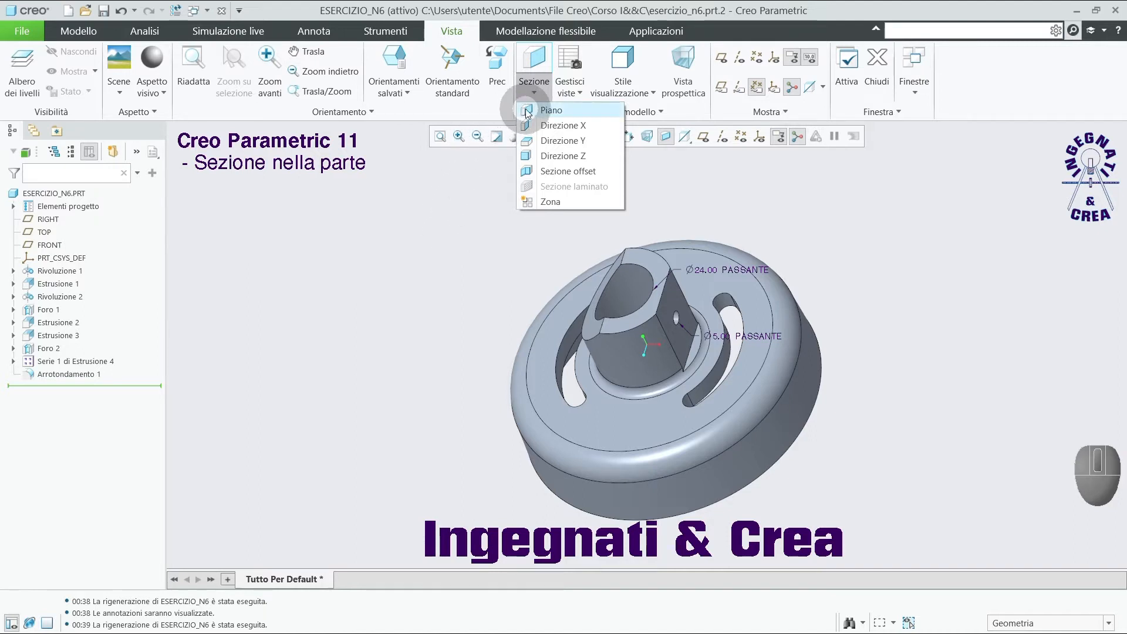
click(463, 201)
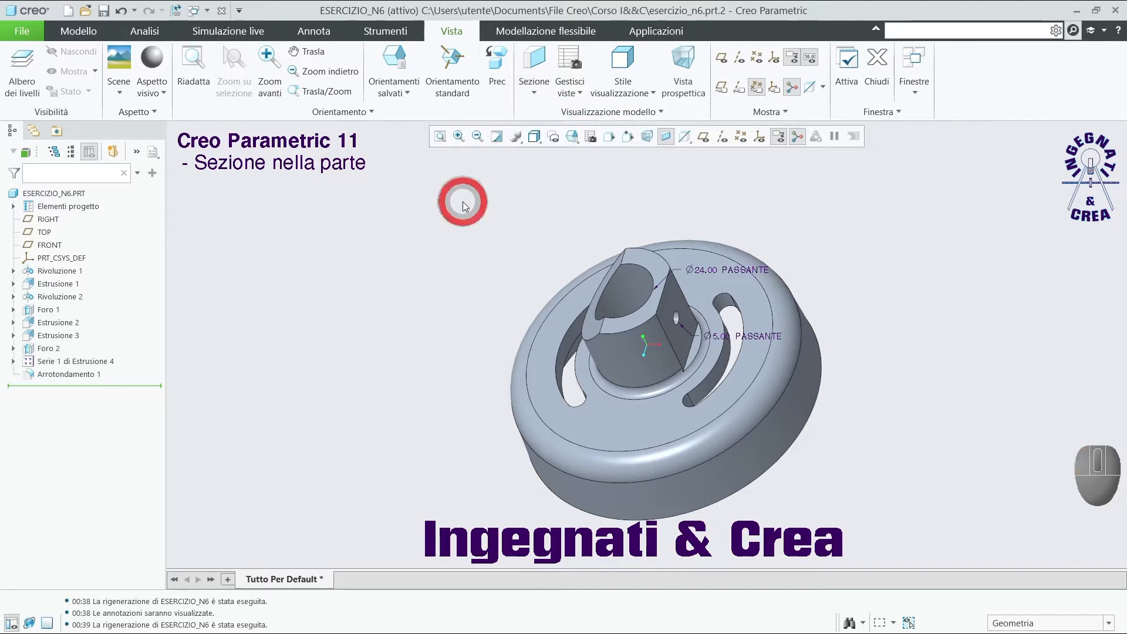
click(534, 67)
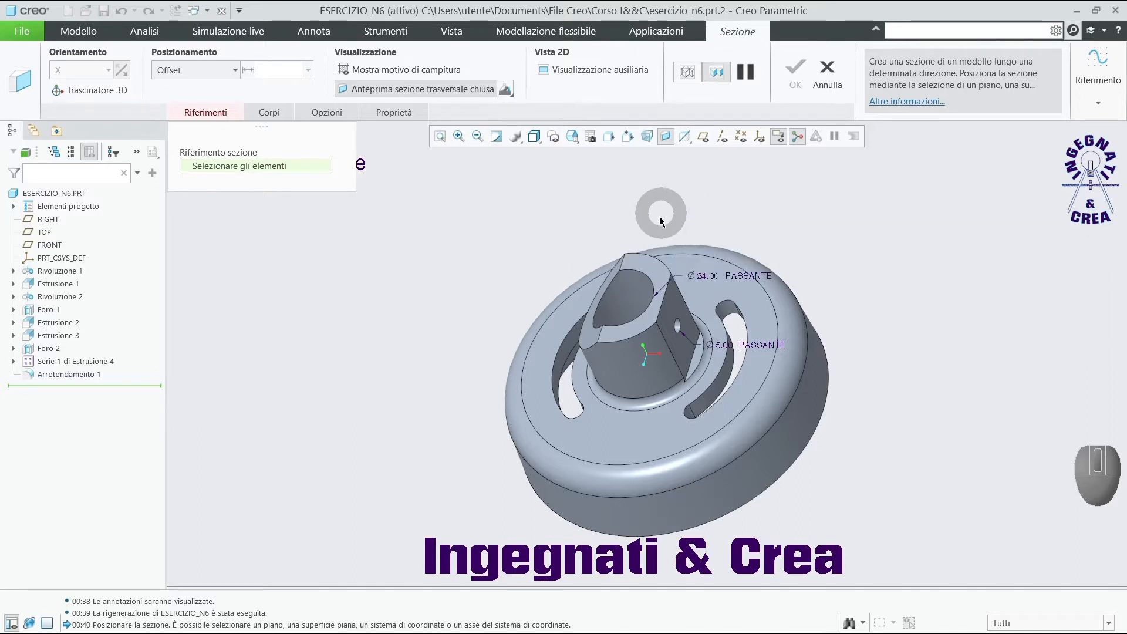
click(644, 265)
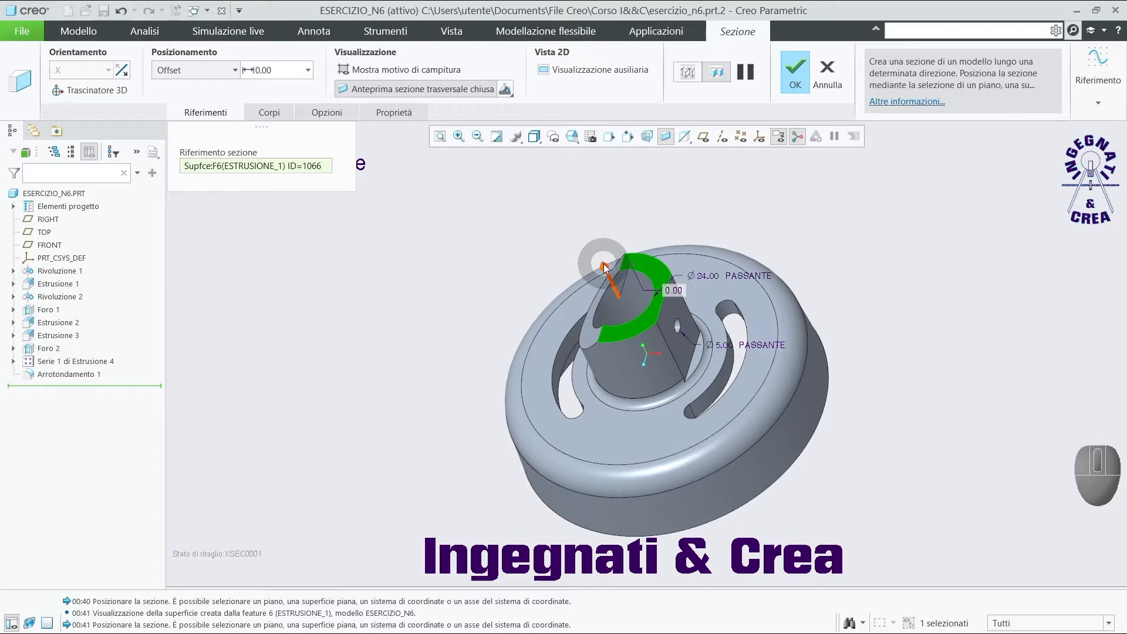
Step: Move the section plane down through the hub to an offset of about 18.3 from its top face
middle_drag(611, 246, 769, 258)
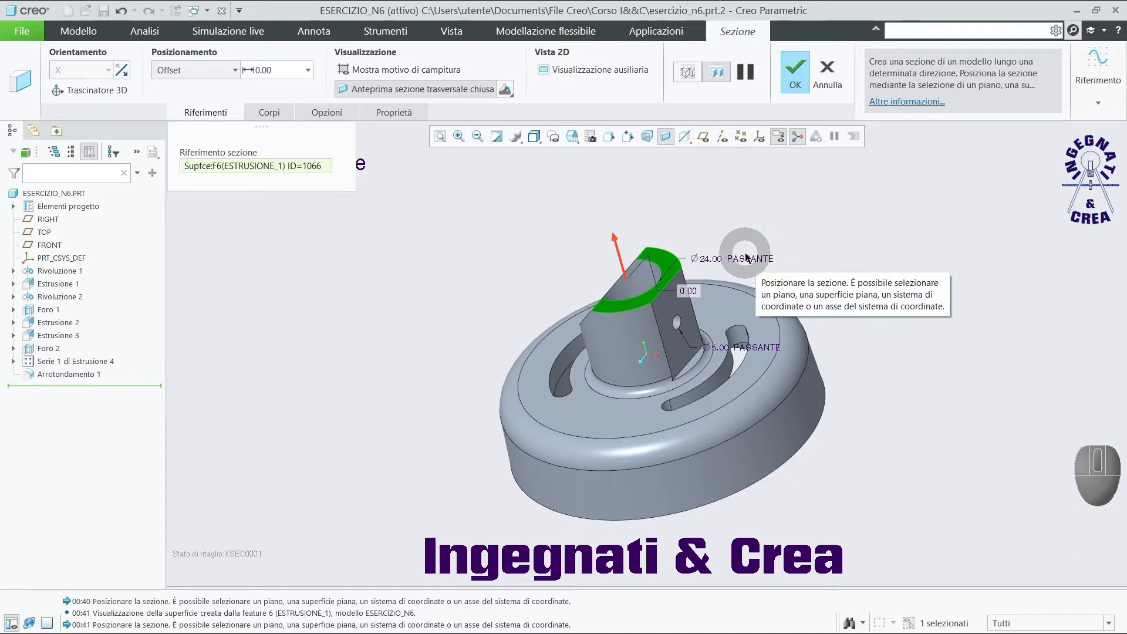
click(616, 243)
drag(617, 243, 614, 295)
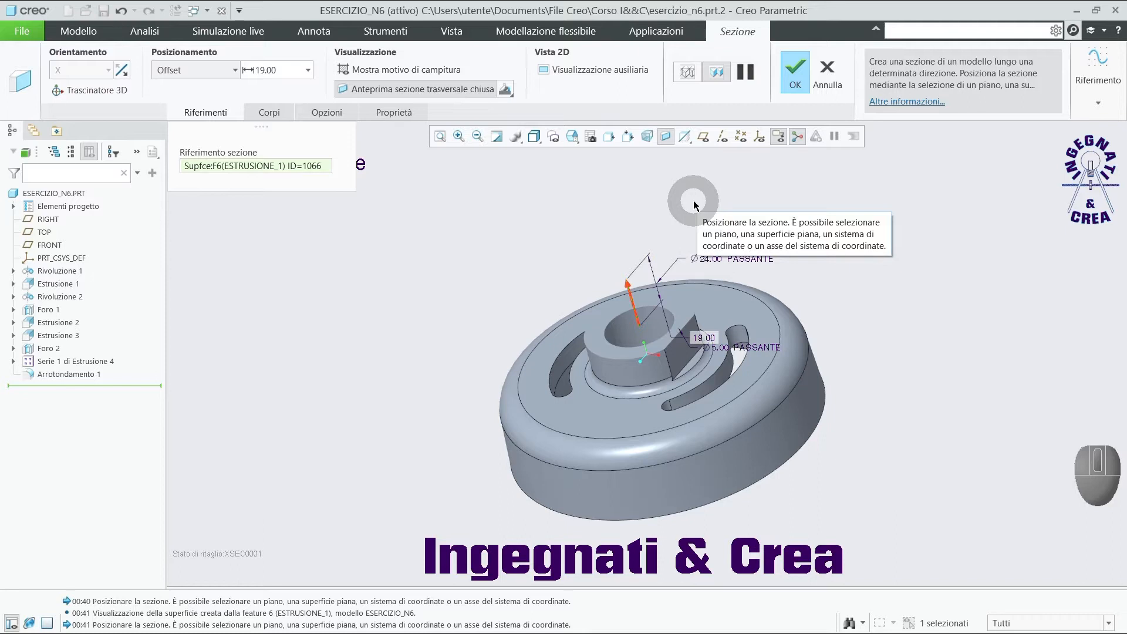
middle_drag(693, 203, 640, 227)
mouse_move(621, 207)
mouse_down()
mouse_move(632, 267)
mouse_move(615, 209)
mouse_up()
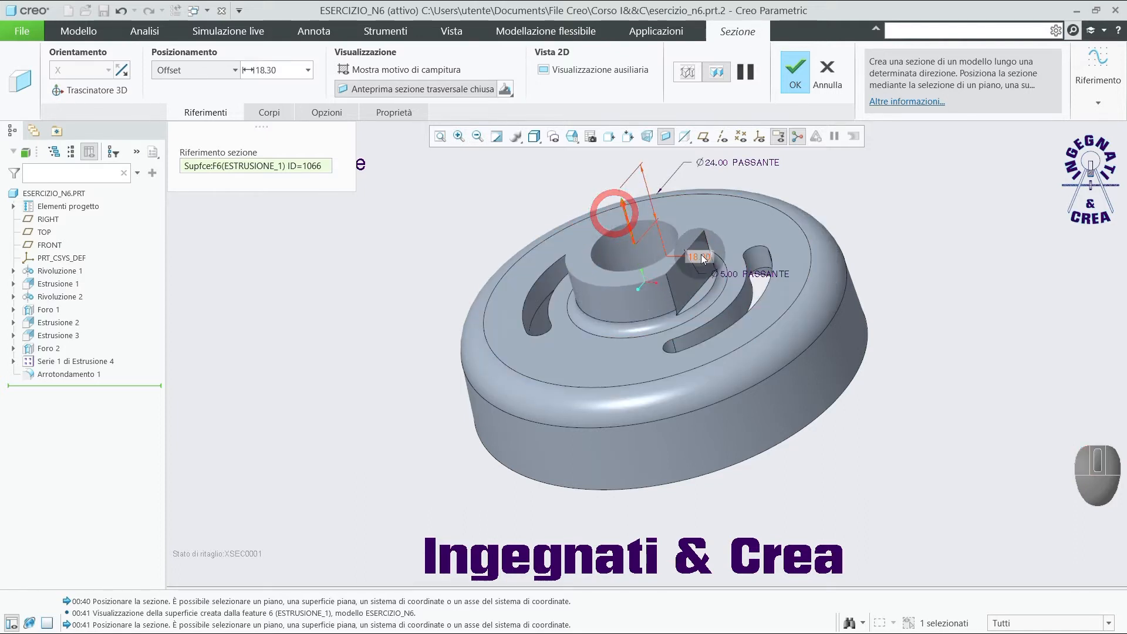
Step: Set the section plane's offset from the hub's top face to exactly 20
double_click(704, 258)
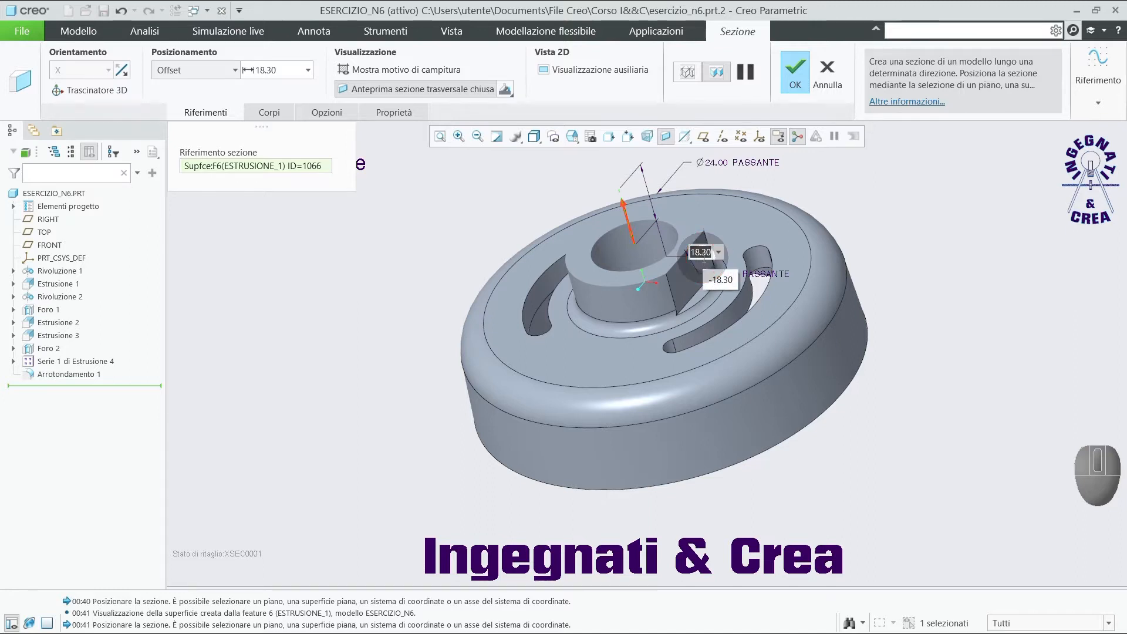
text(20)
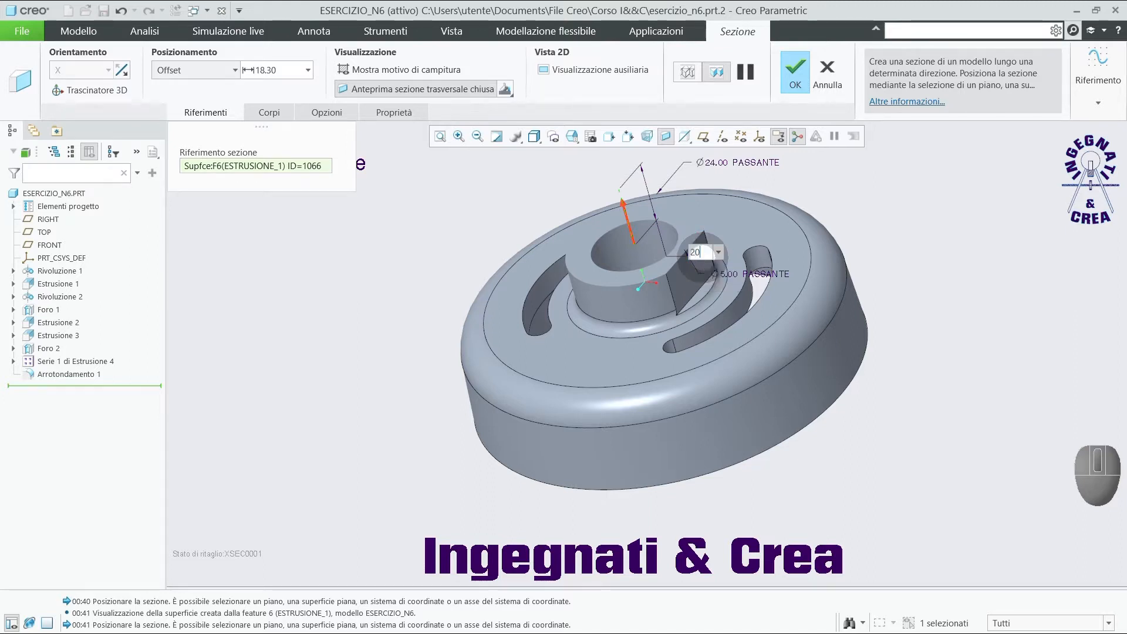
key(Return)
click(375, 229)
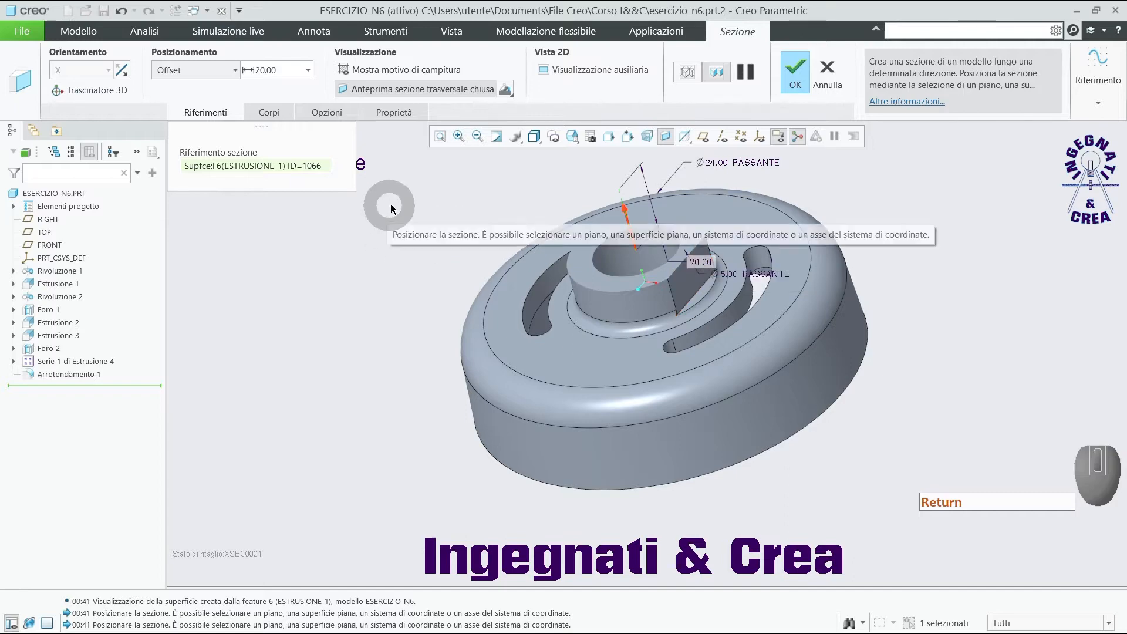
Step: Display the datum planes temporarily and make the FRONT plane the section reference
click(709, 170)
click(703, 136)
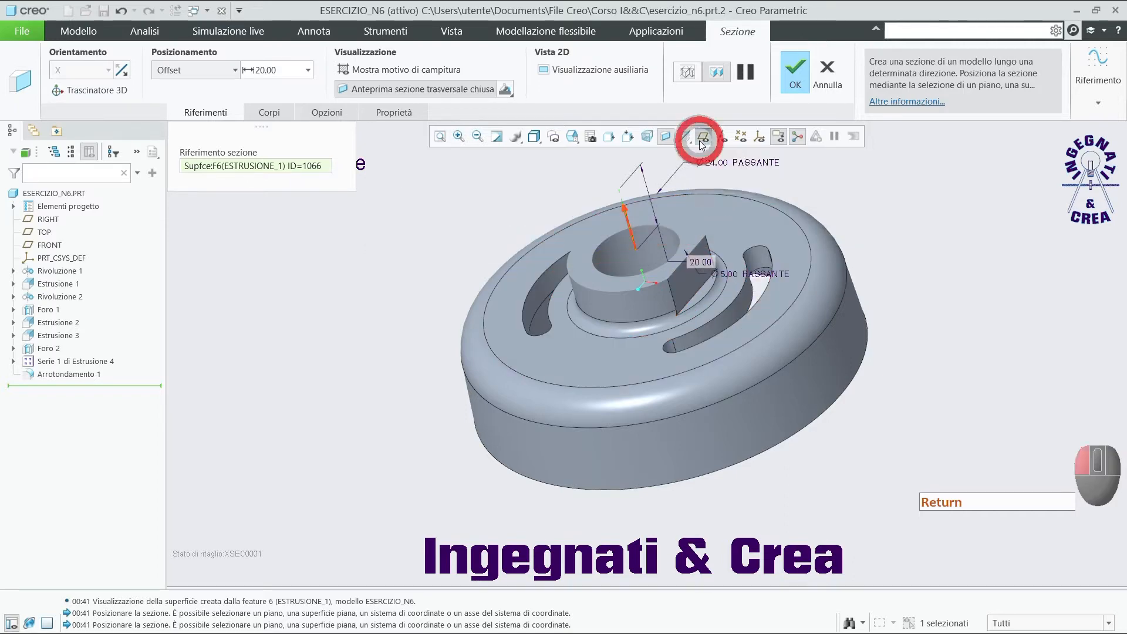
middle_drag(455, 226, 464, 216)
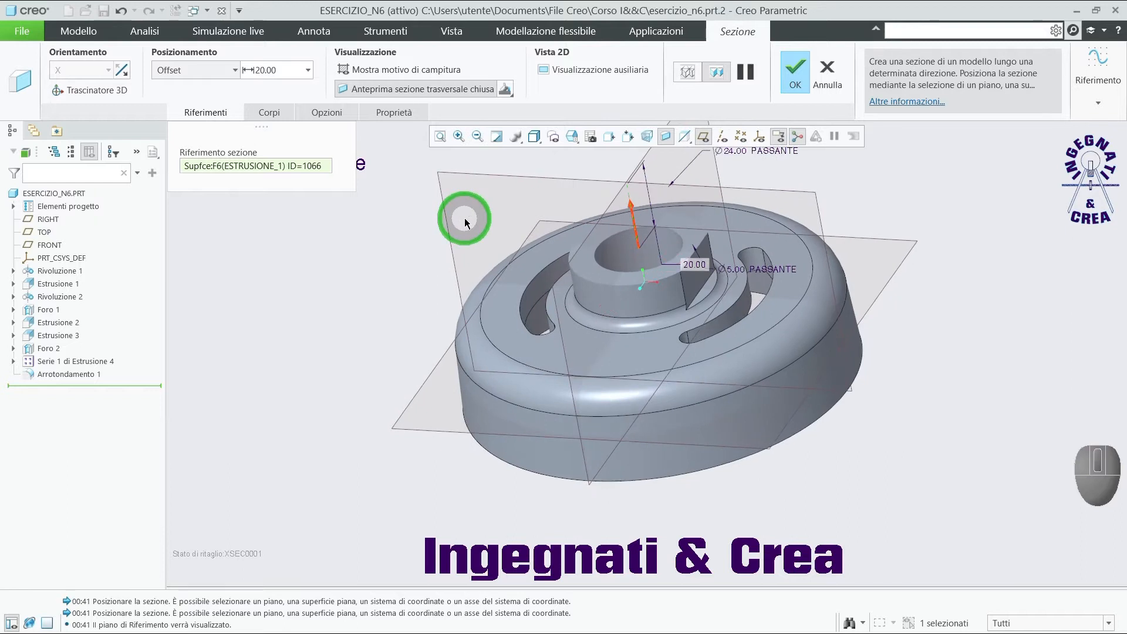
click(483, 173)
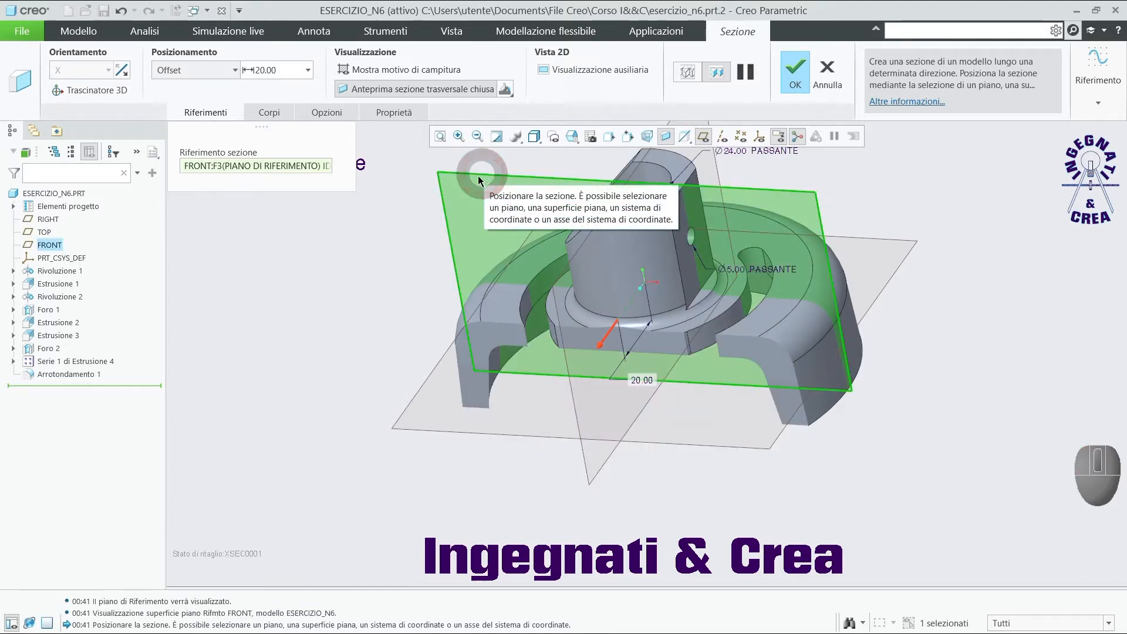
scroll(372, 357, down, 3)
click(704, 136)
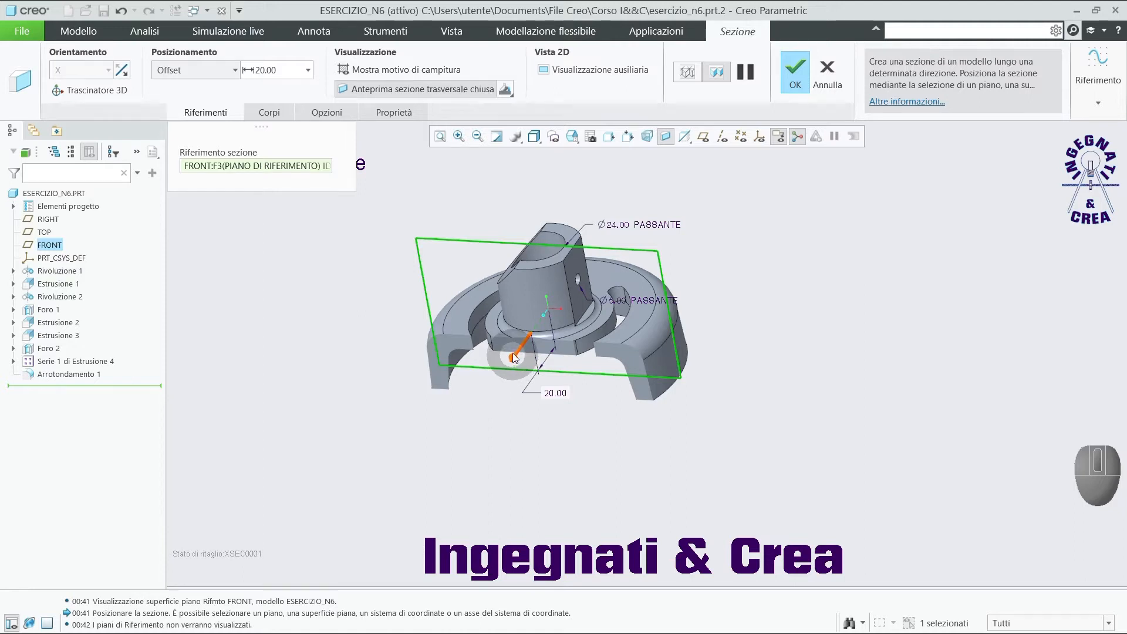
Step: Move the section plane back toward the FRONT plane to an offset of about 1.1
drag(513, 357, 534, 332)
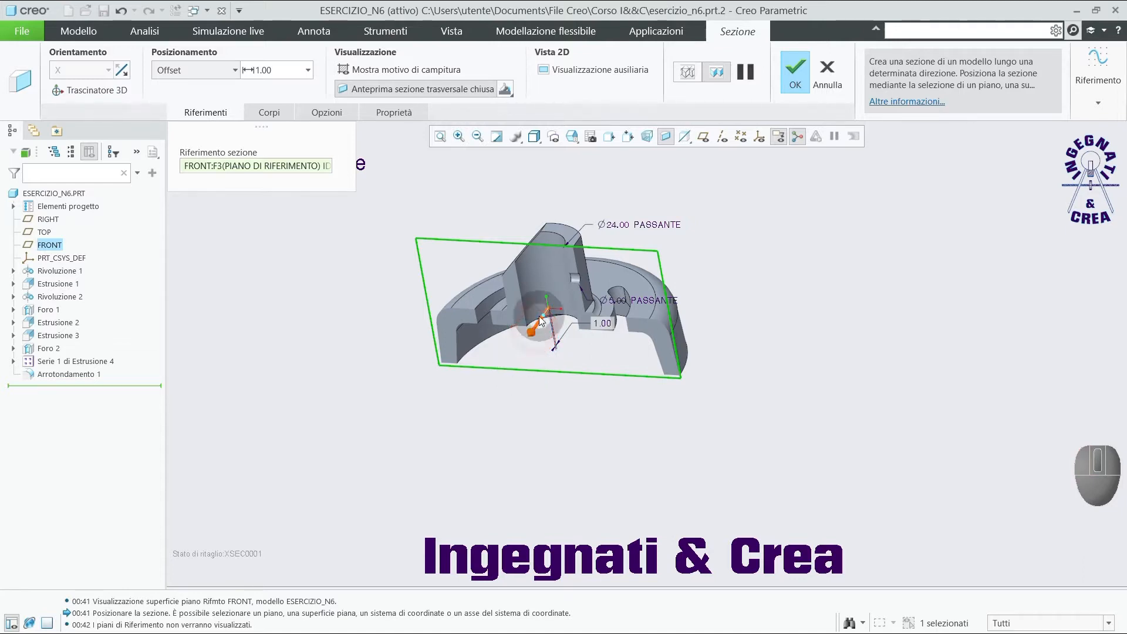
scroll(539, 317, up, 3)
middle_drag(540, 315, 750, 272)
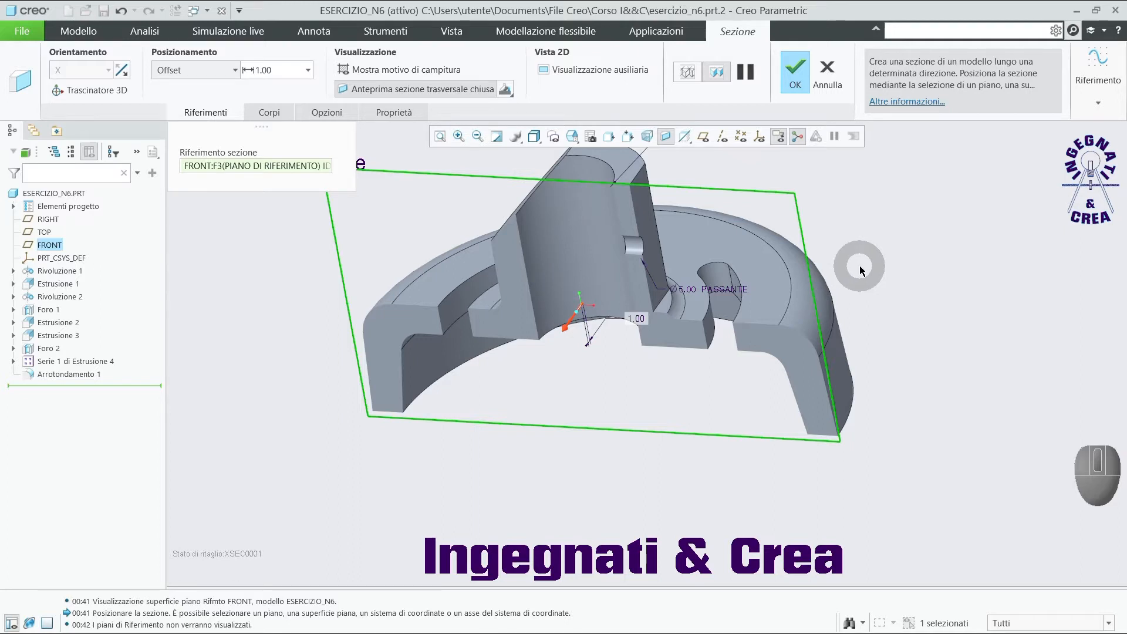
scroll(860, 267, down, 4)
scroll(560, 374, up, 3)
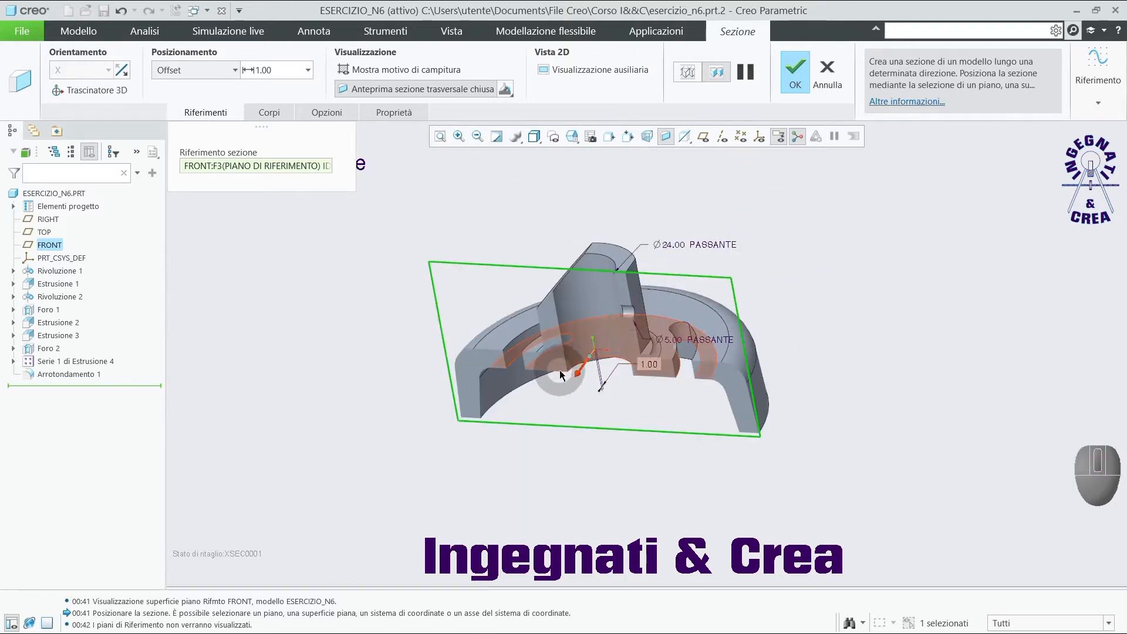
scroll(561, 374, up, 2)
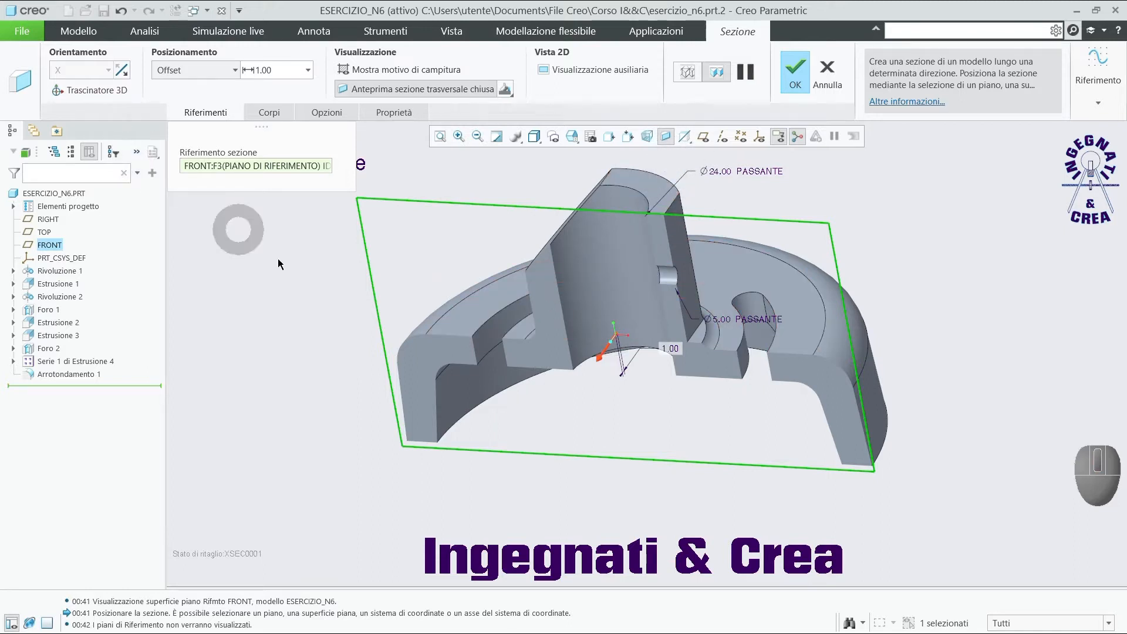
mouse_move(599, 356)
mouse_down()
mouse_move(584, 376)
mouse_move(611, 369)
mouse_move(610, 355)
mouse_up()
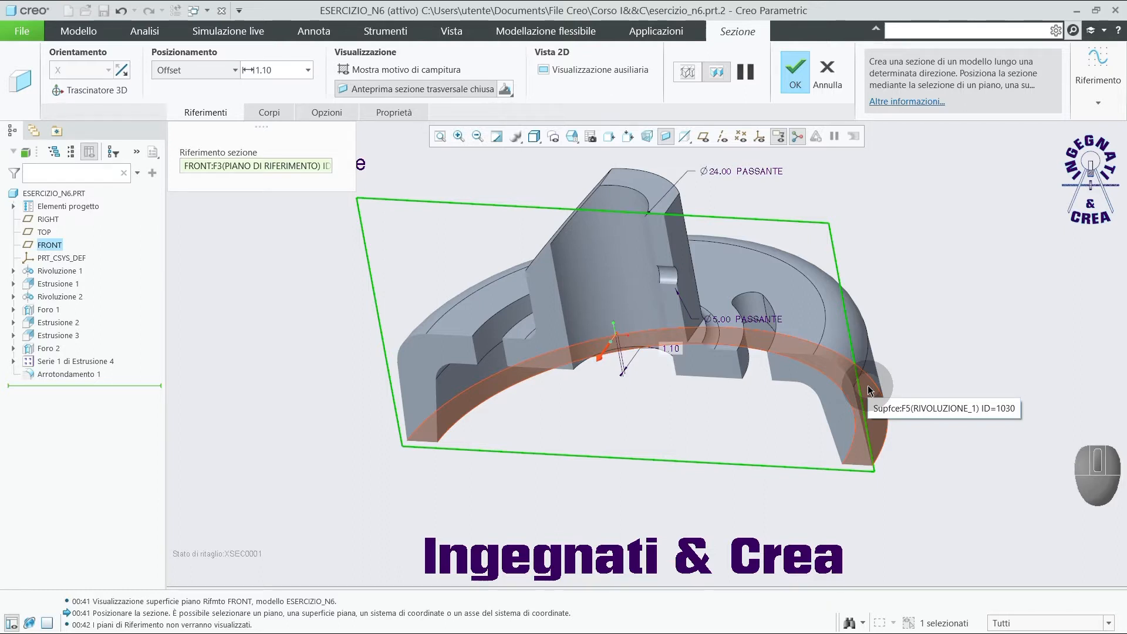
Step: Enable the 3D dragger and rotate the section plane about the hub's vertical axis
click(89, 94)
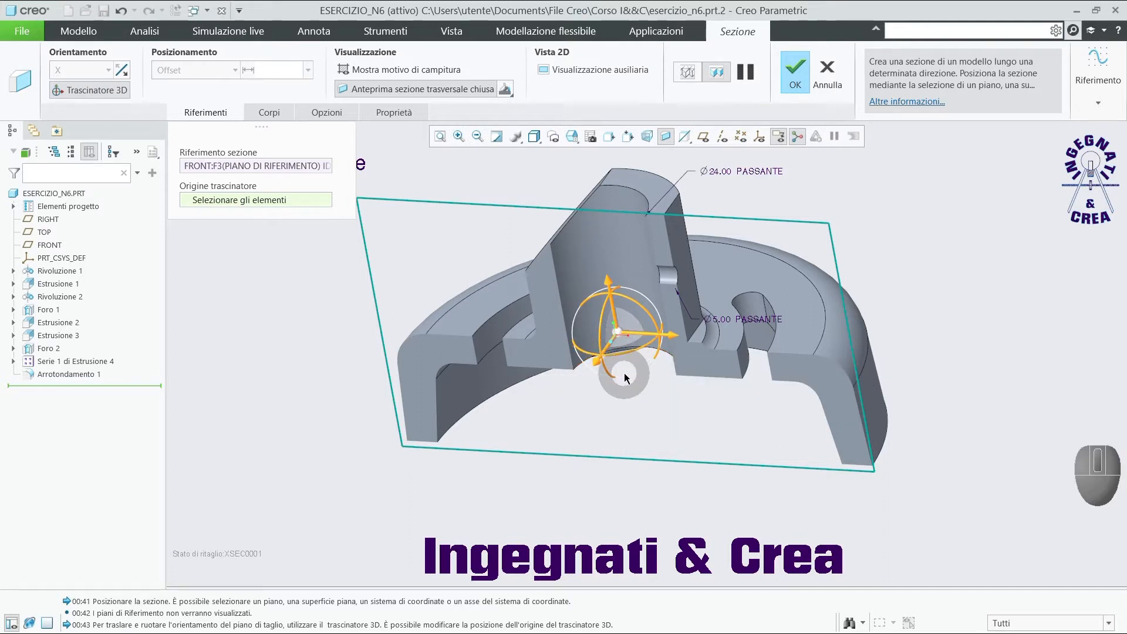
click(636, 355)
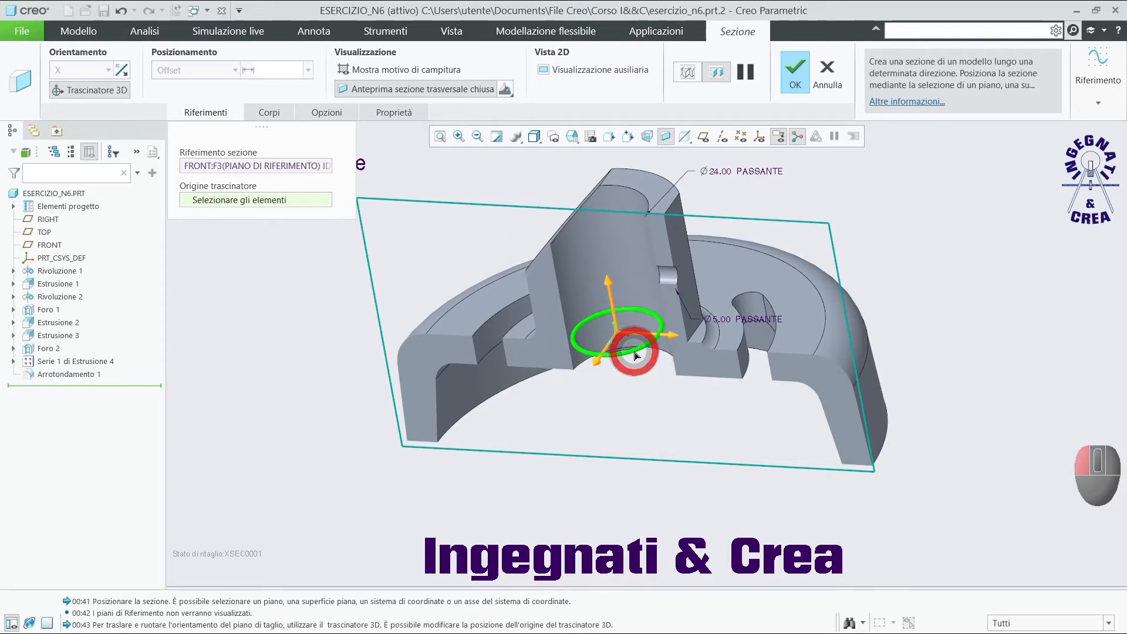
mouse_move(636, 355)
mouse_down()
mouse_move(646, 344)
mouse_move(622, 352)
mouse_move(640, 346)
mouse_move(615, 326)
mouse_move(617, 336)
mouse_move(605, 303)
mouse_up()
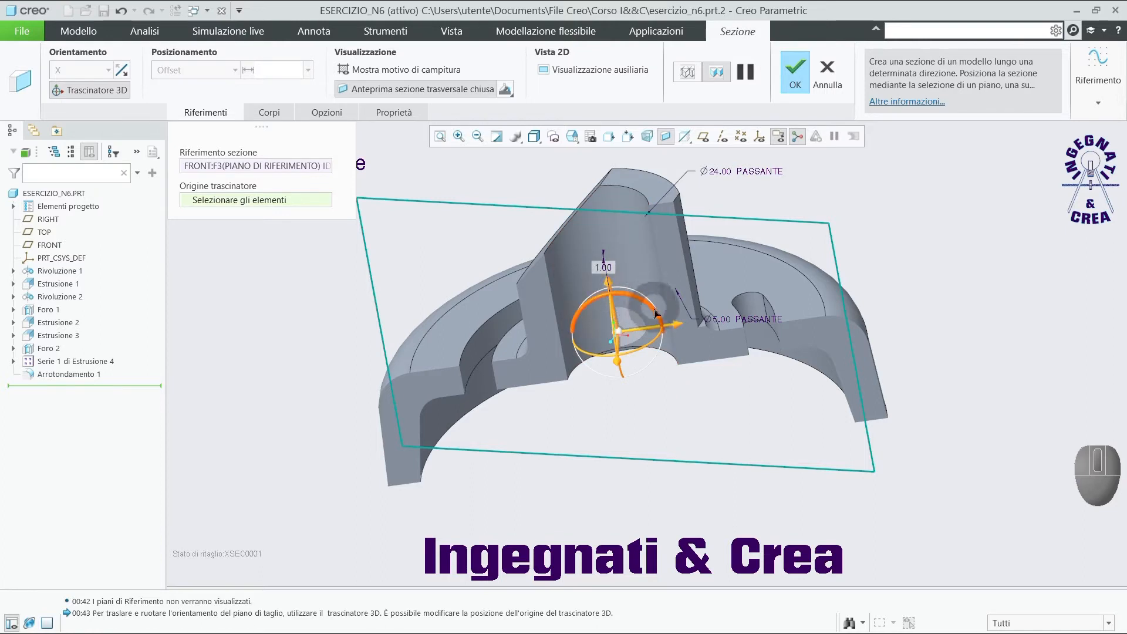
drag(642, 354, 628, 352)
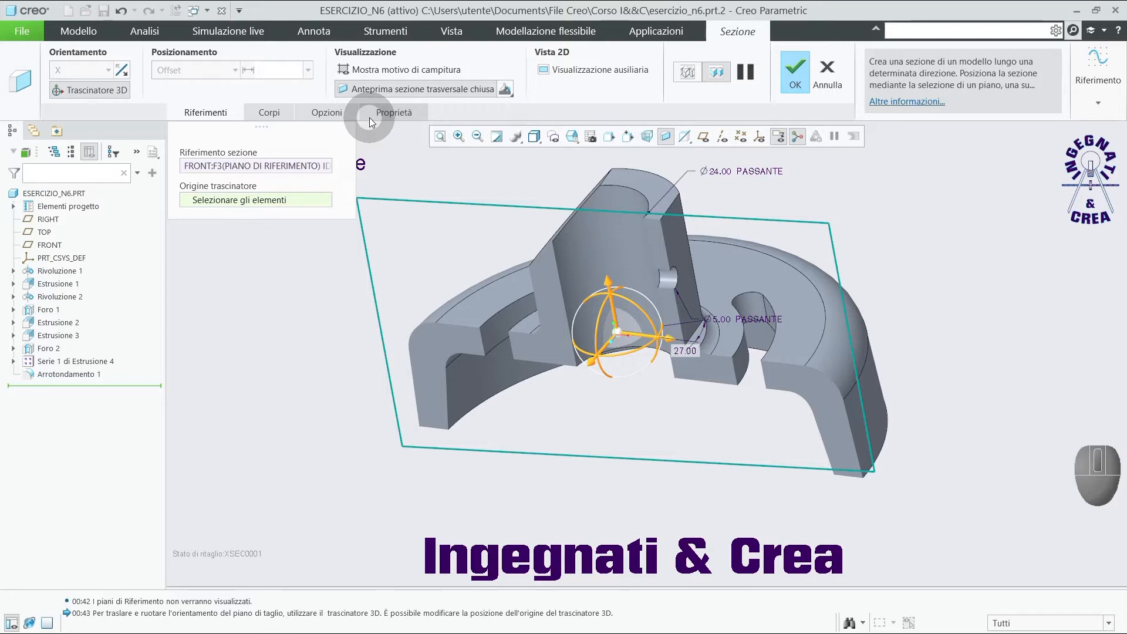
Step: Show the hatch pattern on the cut faces and colour the section surface bright green
click(397, 73)
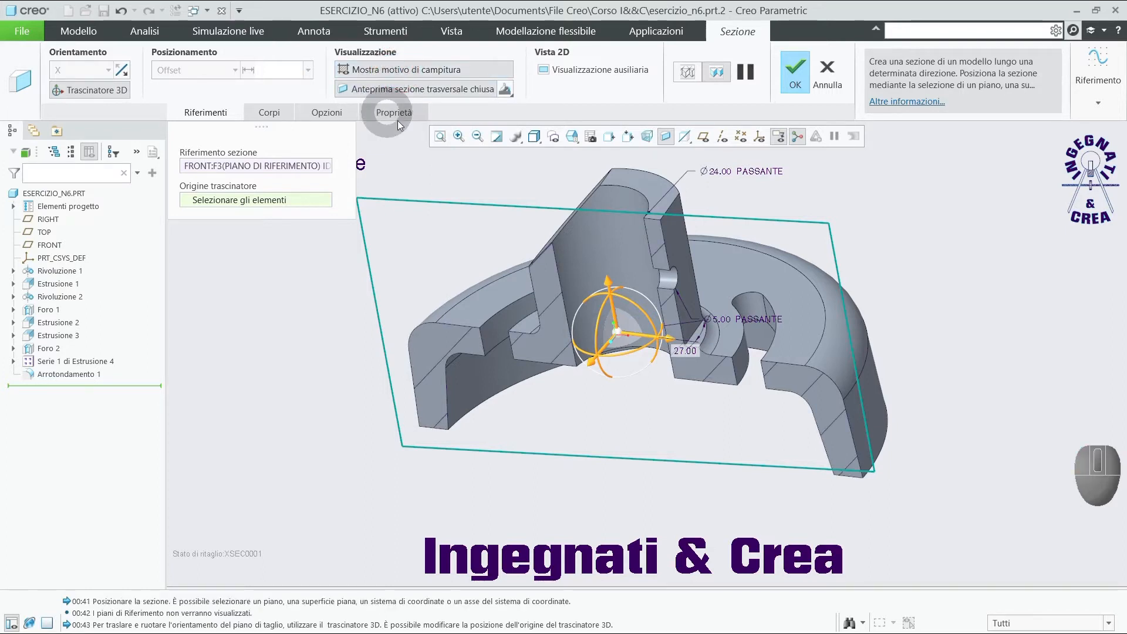
click(505, 89)
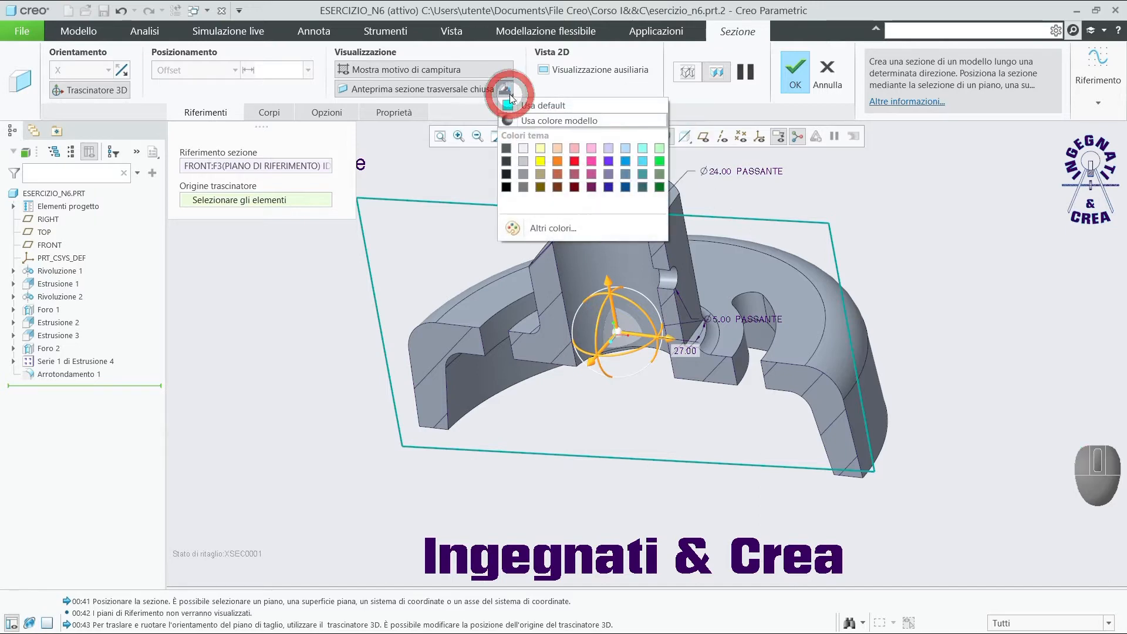
click(658, 162)
mouse_move(549, 390)
middle_down()
mouse_move(573, 390)
mouse_move(548, 378)
mouse_move(557, 381)
middle_up()
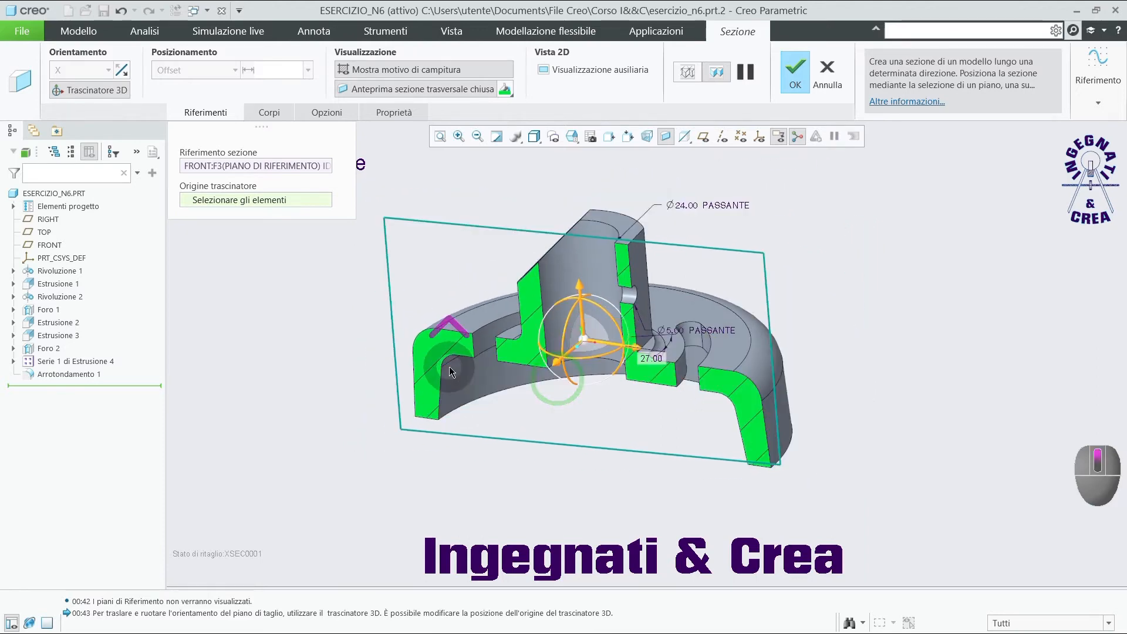
scroll(655, 355, down, 3)
scroll(655, 355, up, 2)
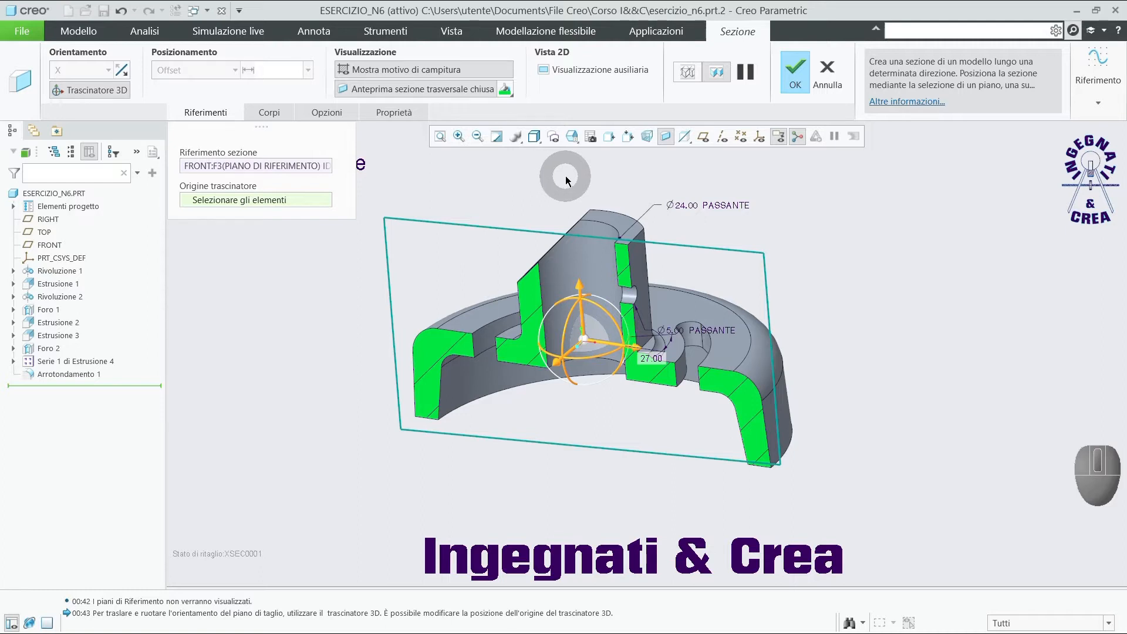
Step: Display the auxiliary 2D section view and enlarge its viewer
click(545, 70)
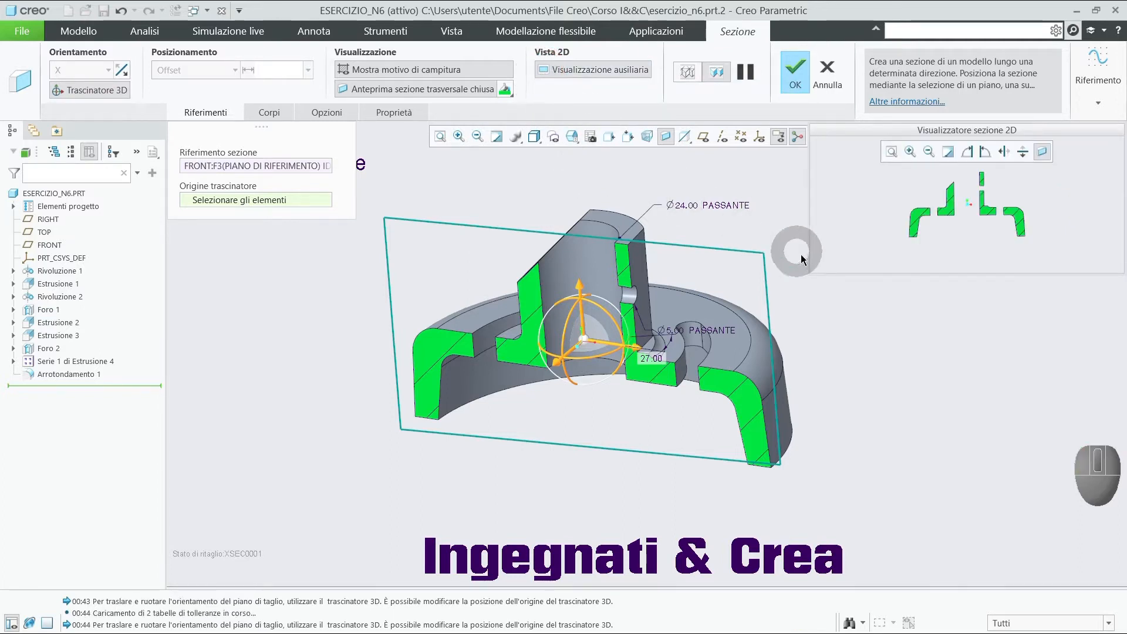
drag(810, 273, 756, 359)
scroll(583, 330, up, 3)
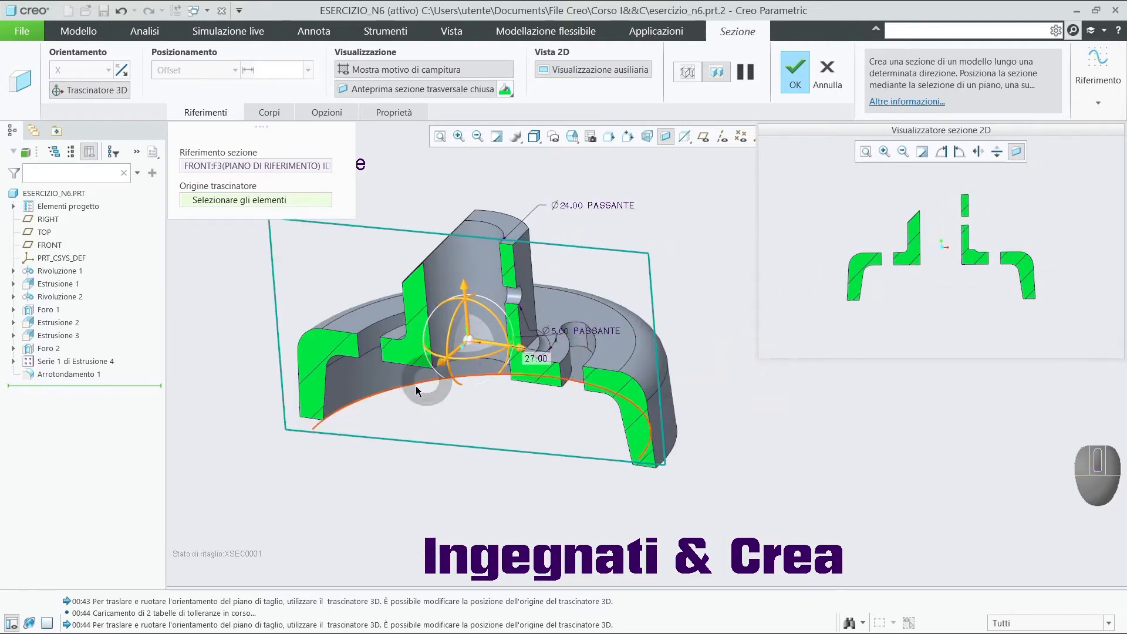
Step: Shift the section plane forward by about 6.8 with the 3D dragger
click(444, 369)
mouse_move(444, 369)
mouse_down()
mouse_move(476, 356)
mouse_move(439, 388)
mouse_up()
Step: With the datum planes displayed, turn off the 3D dragger and set the section's offset from the FRONT plane to 0
click(704, 136)
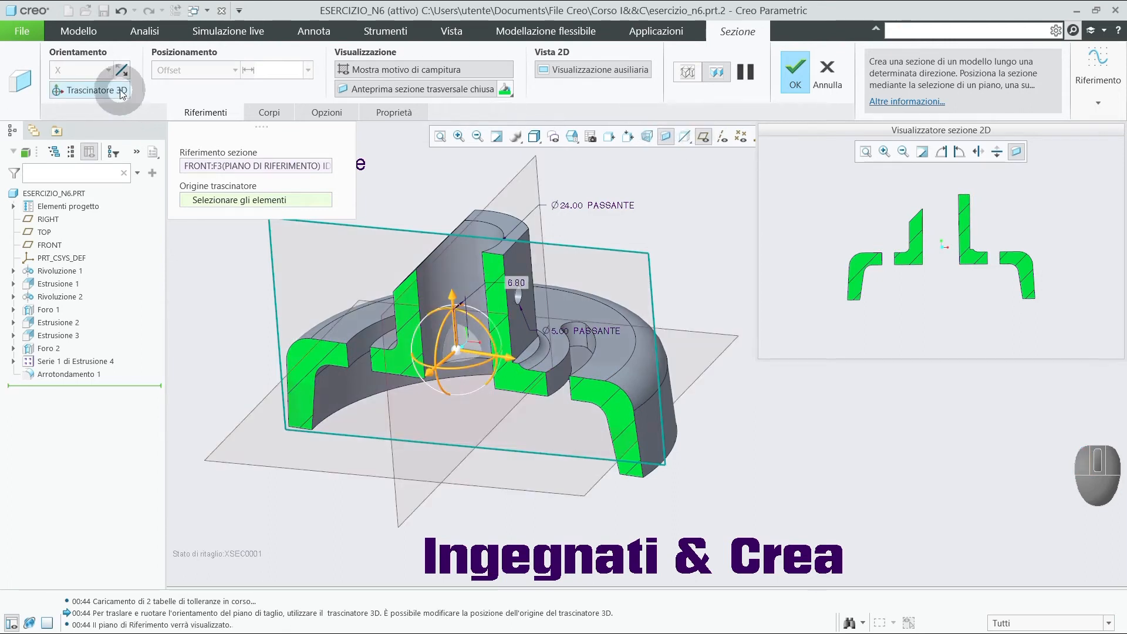
click(109, 92)
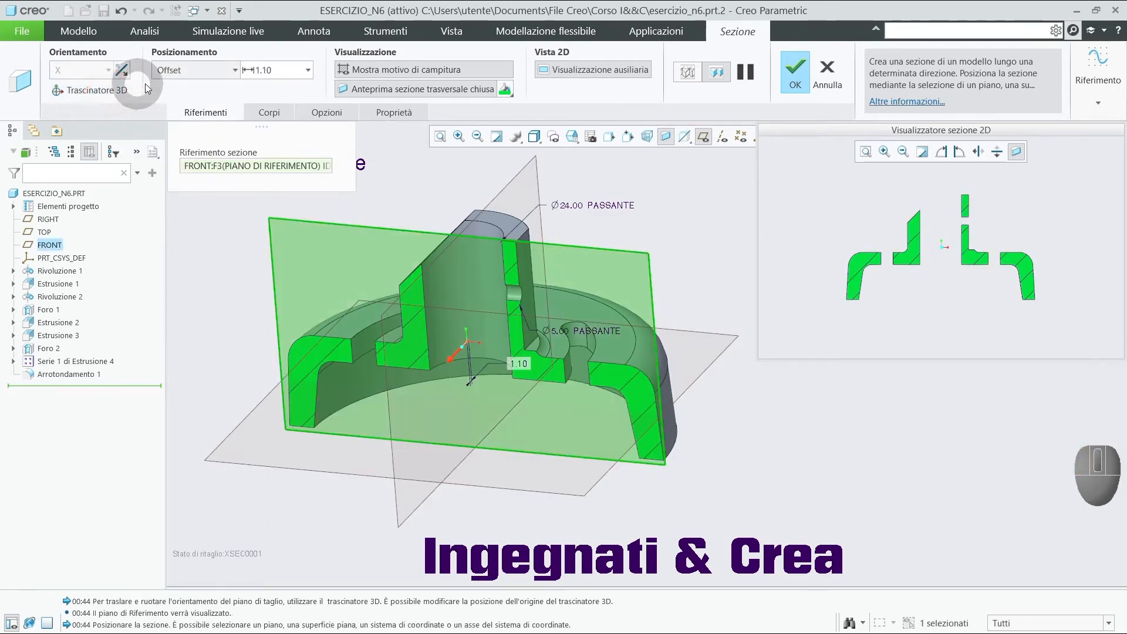
click(235, 71)
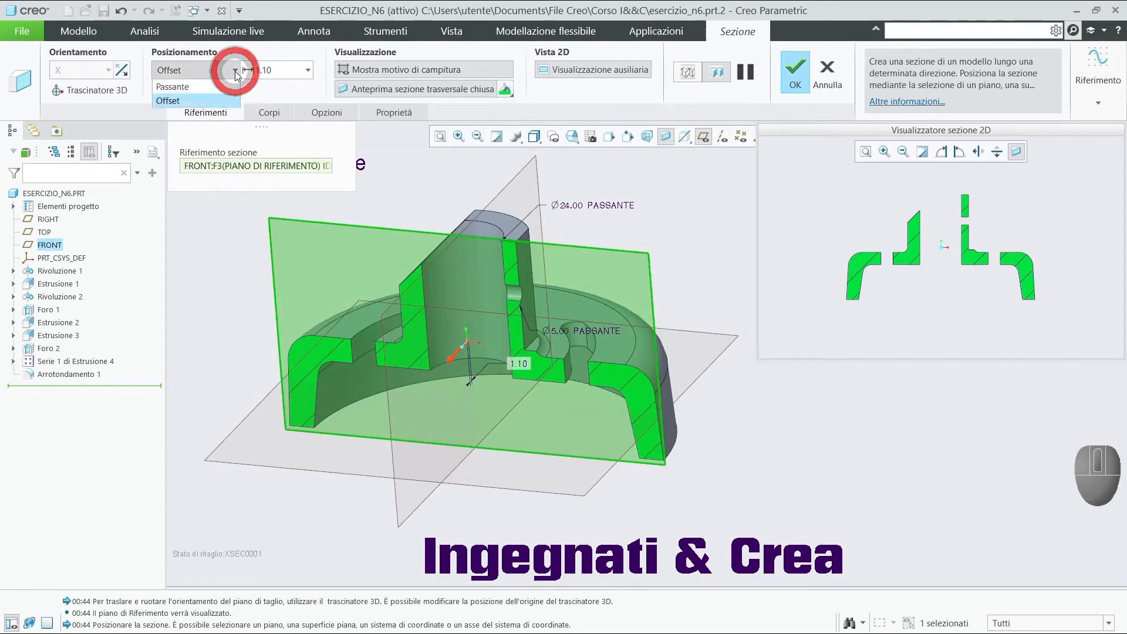
click(227, 105)
click(283, 66)
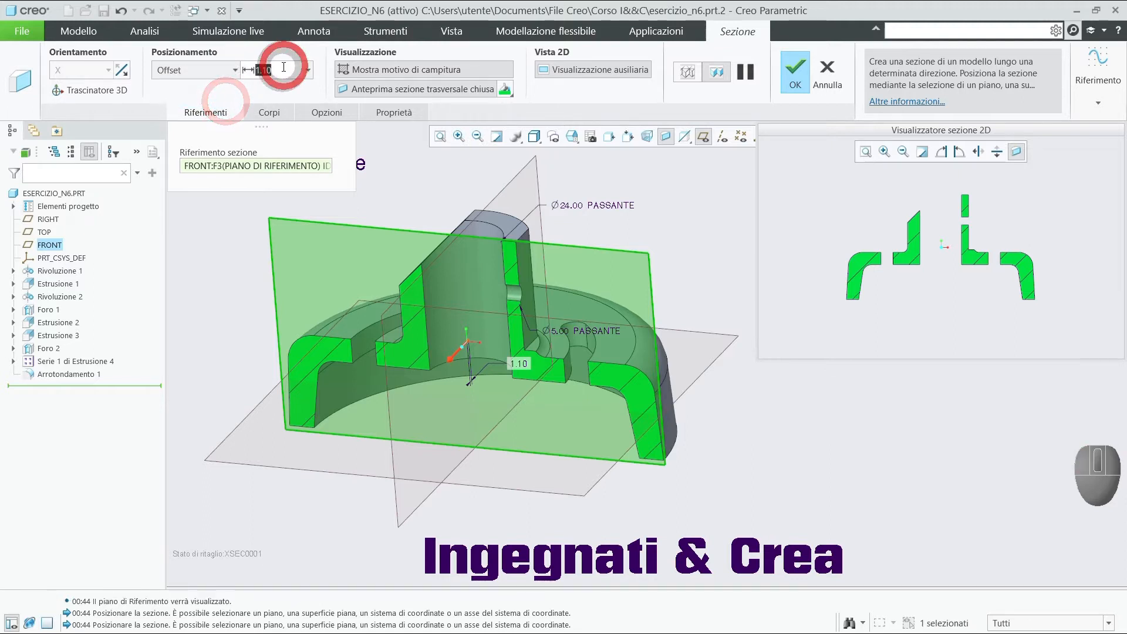
text(0)
key(Return)
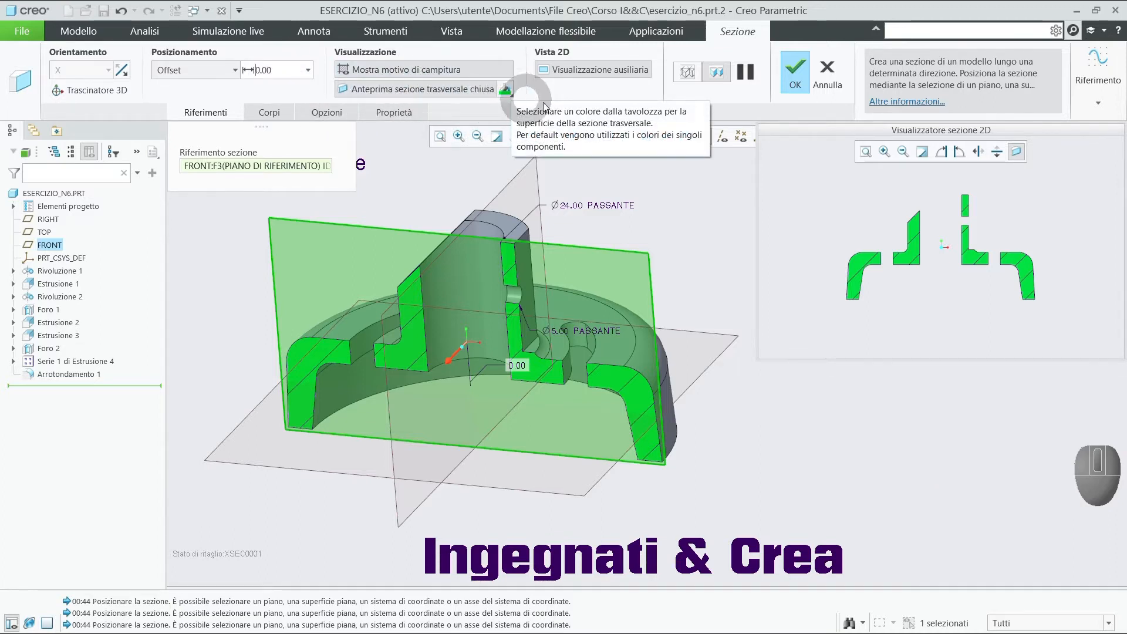
Step: Complete the FRONT-plane section with the auxiliary 2D view turned off and the datum planes hidden
click(604, 74)
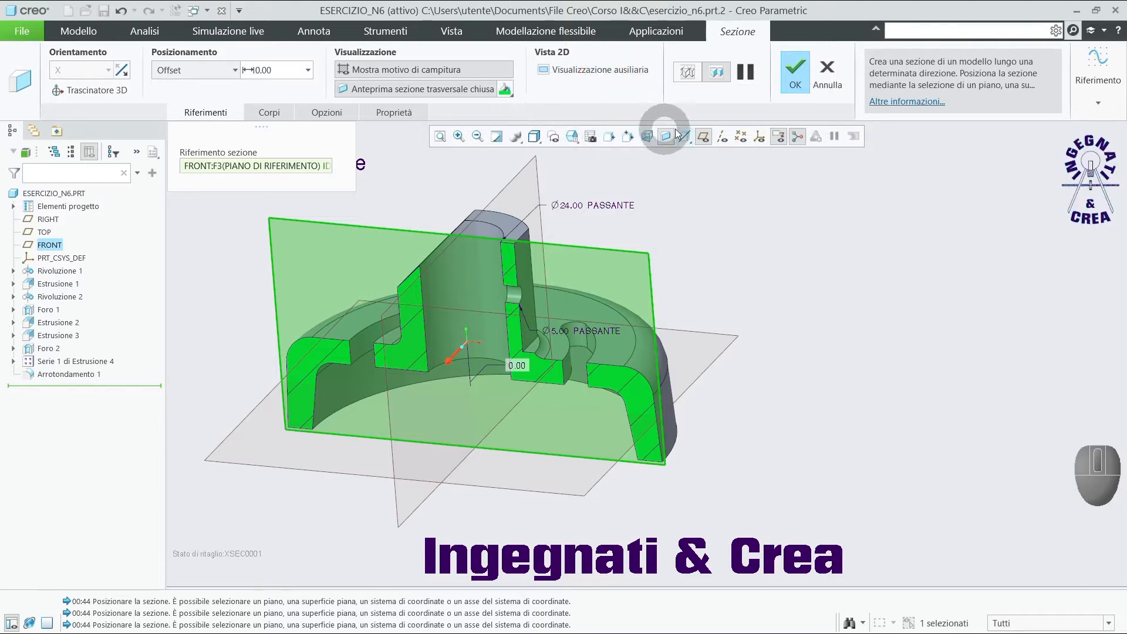
click(703, 137)
scroll(887, 314, up, 3)
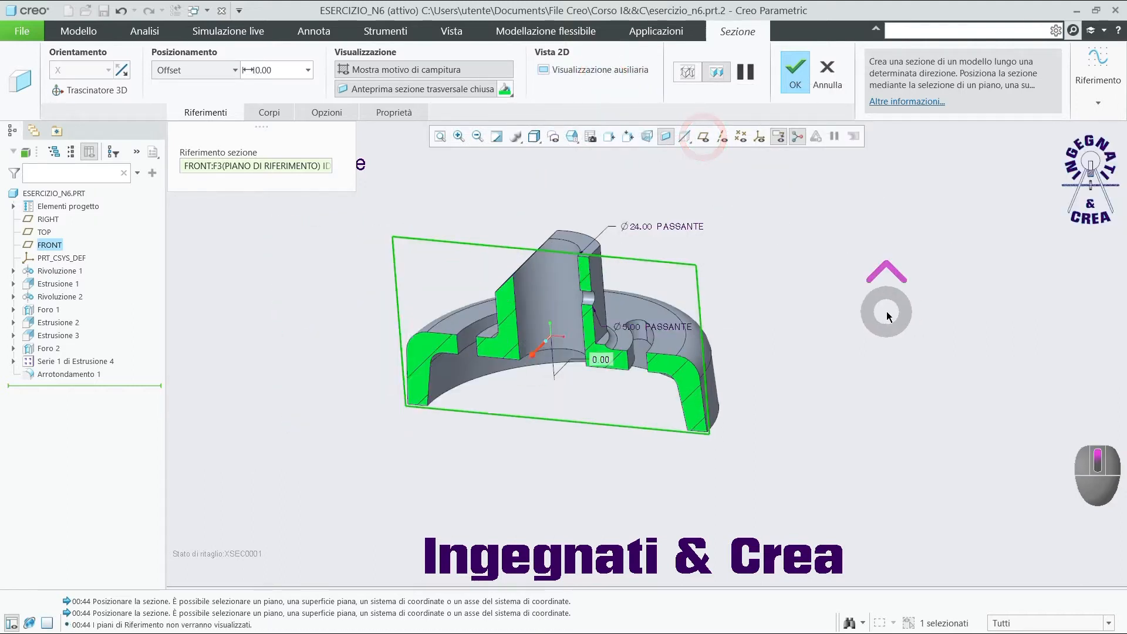
scroll(643, 305, down, 2)
middle_drag(644, 306, 699, 370)
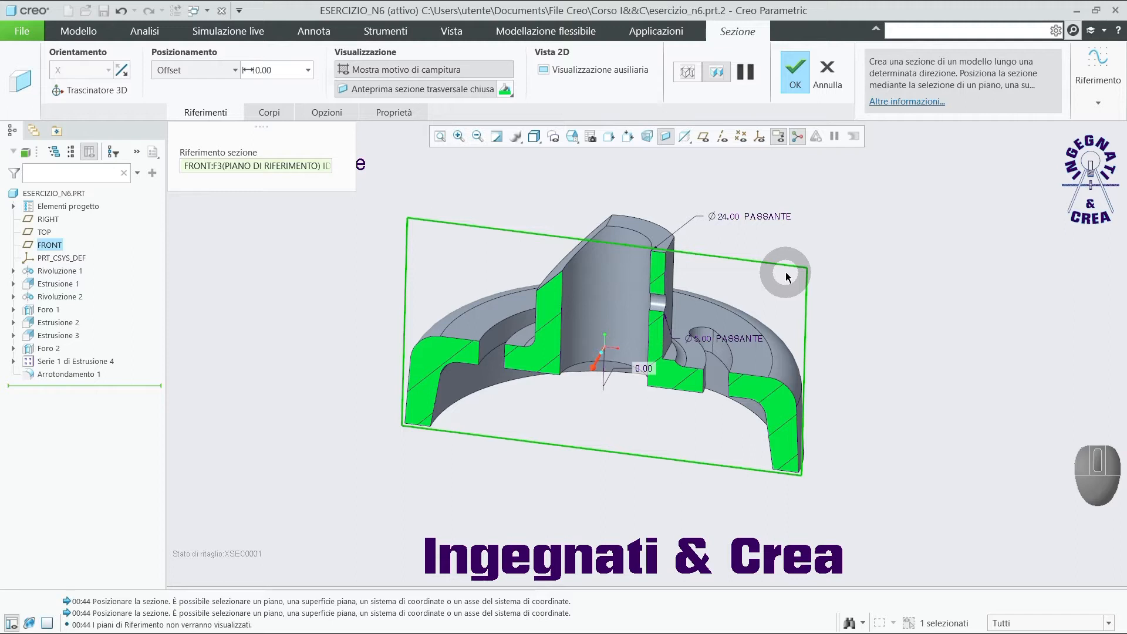
scroll(715, 437, down, 1)
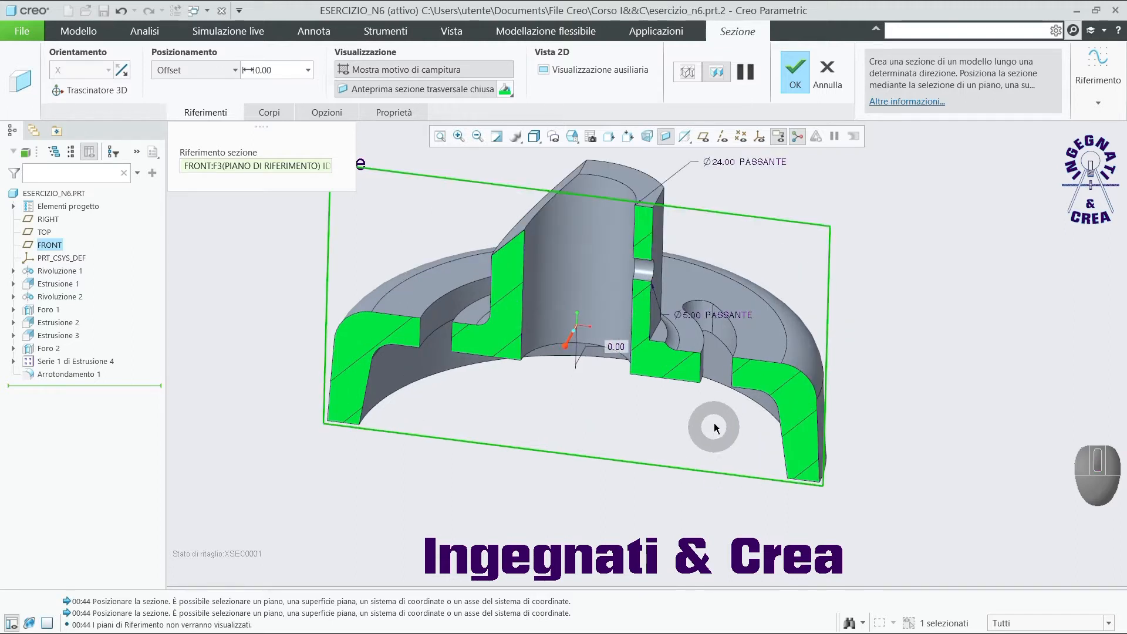
click(796, 81)
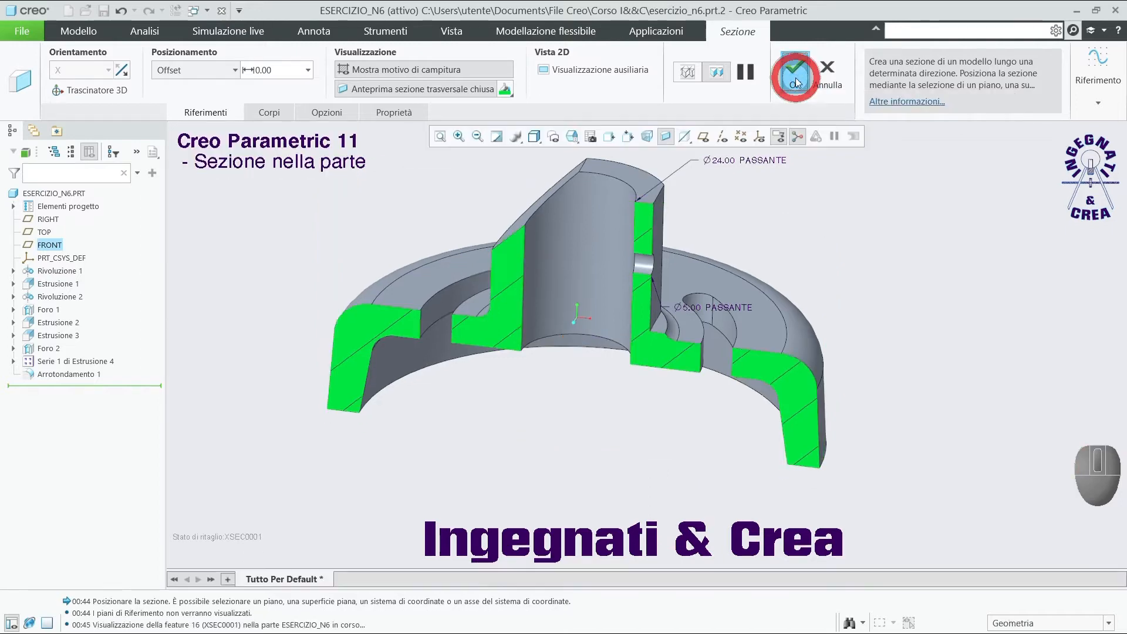
scroll(562, 420, up, 1)
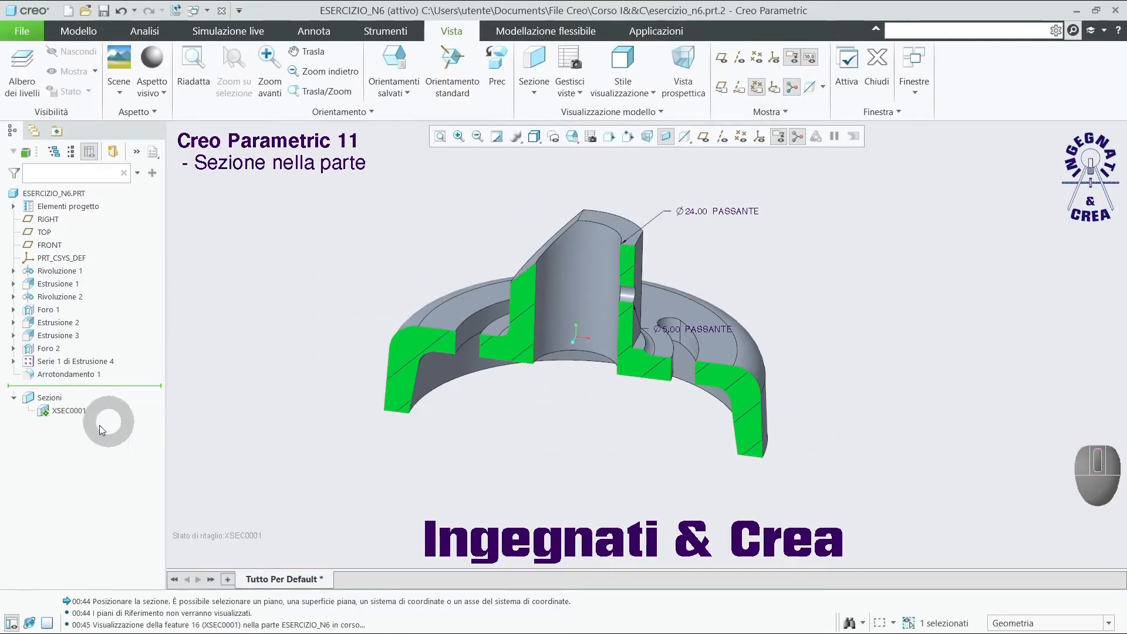
right_click(72, 412)
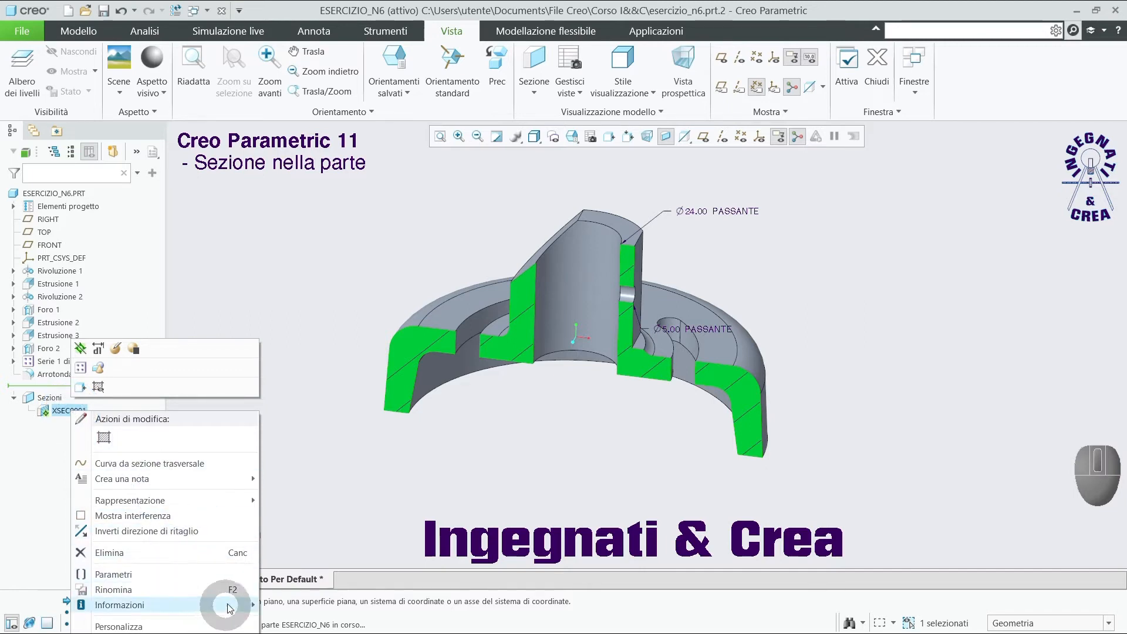
click(169, 590)
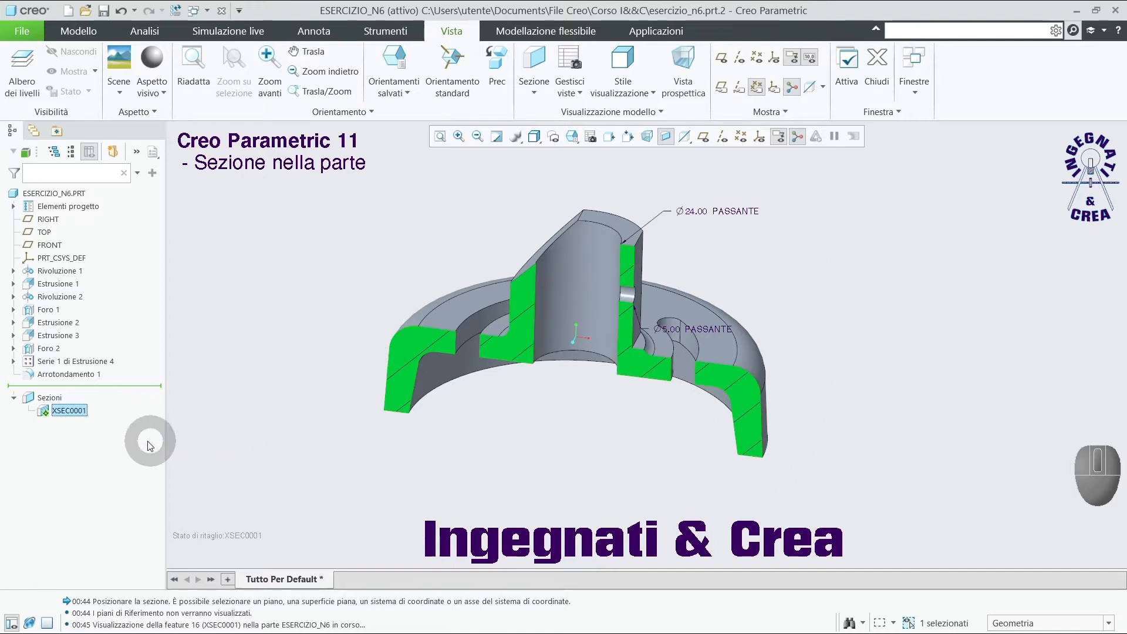
right_click(47, 417)
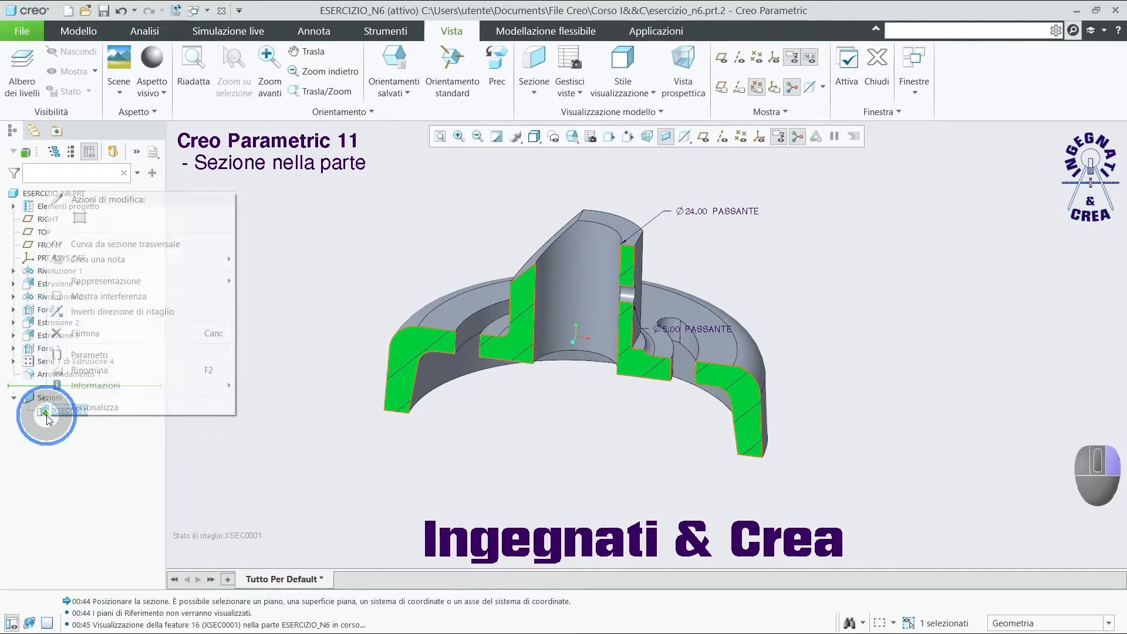
click(344, 463)
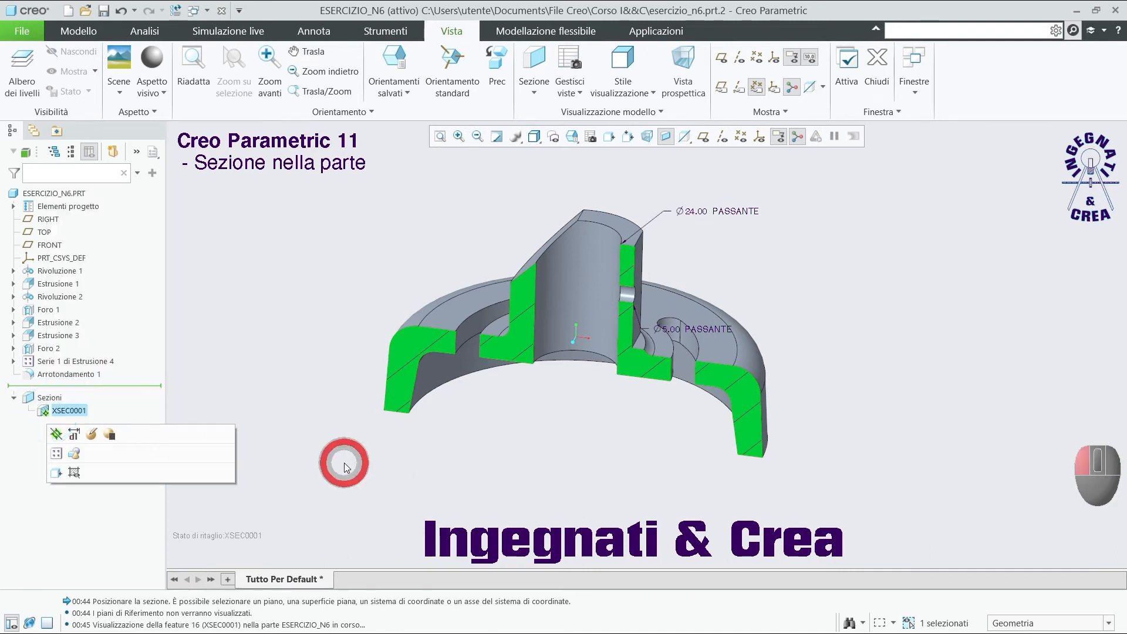
Step: Deactivate the section XSEC0001 and examine the whole part with the section outline on it
click(75, 416)
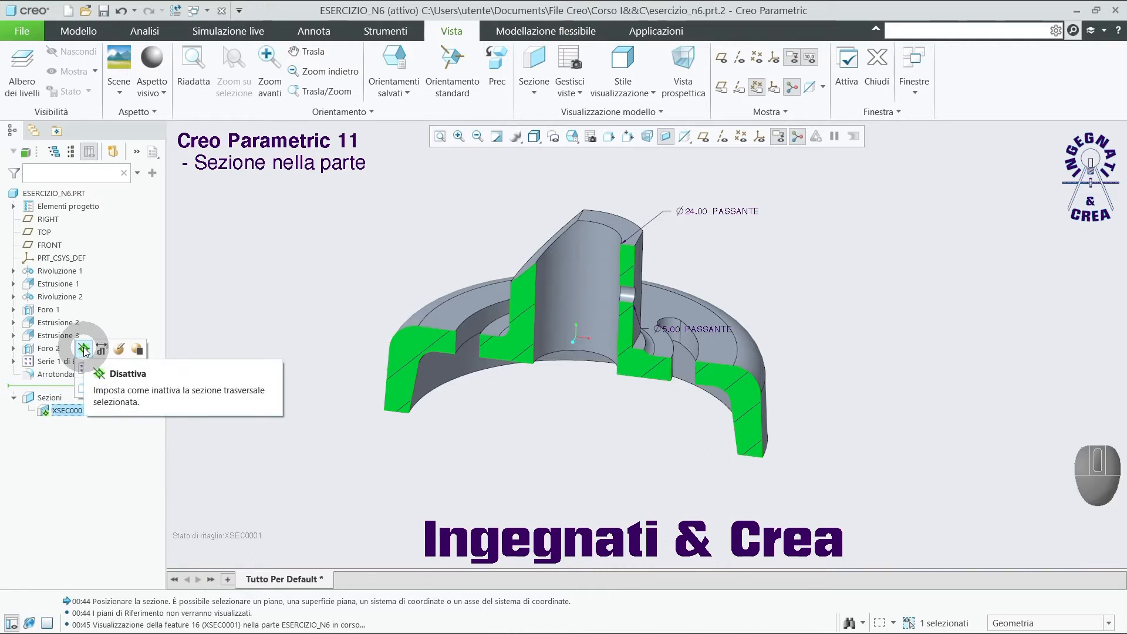
click(84, 351)
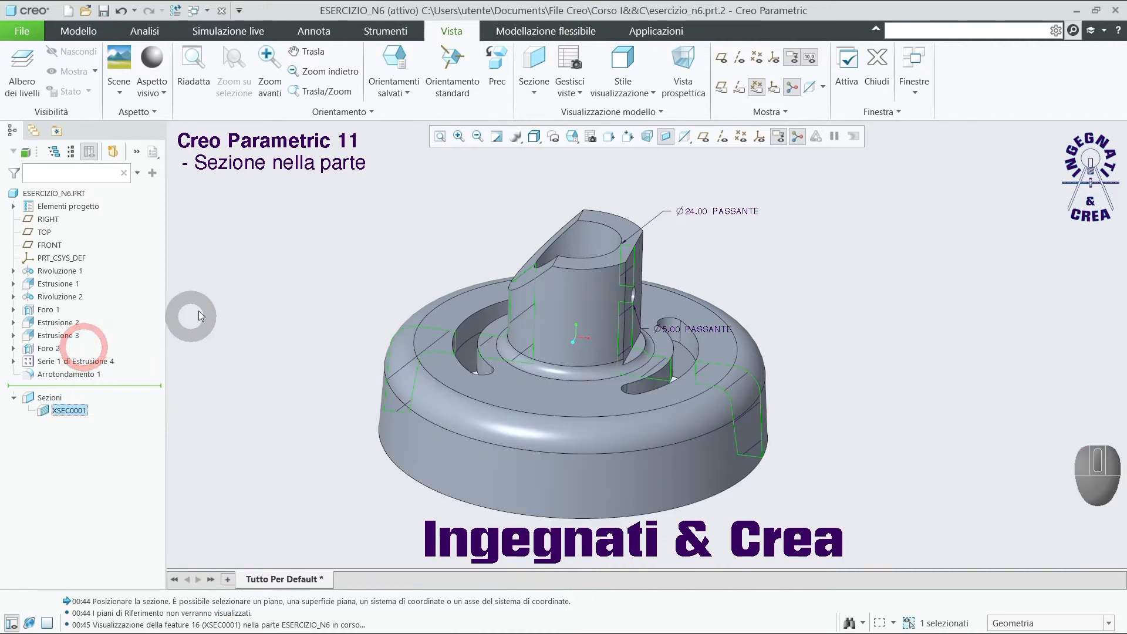
click(261, 279)
scroll(355, 275, up, 3)
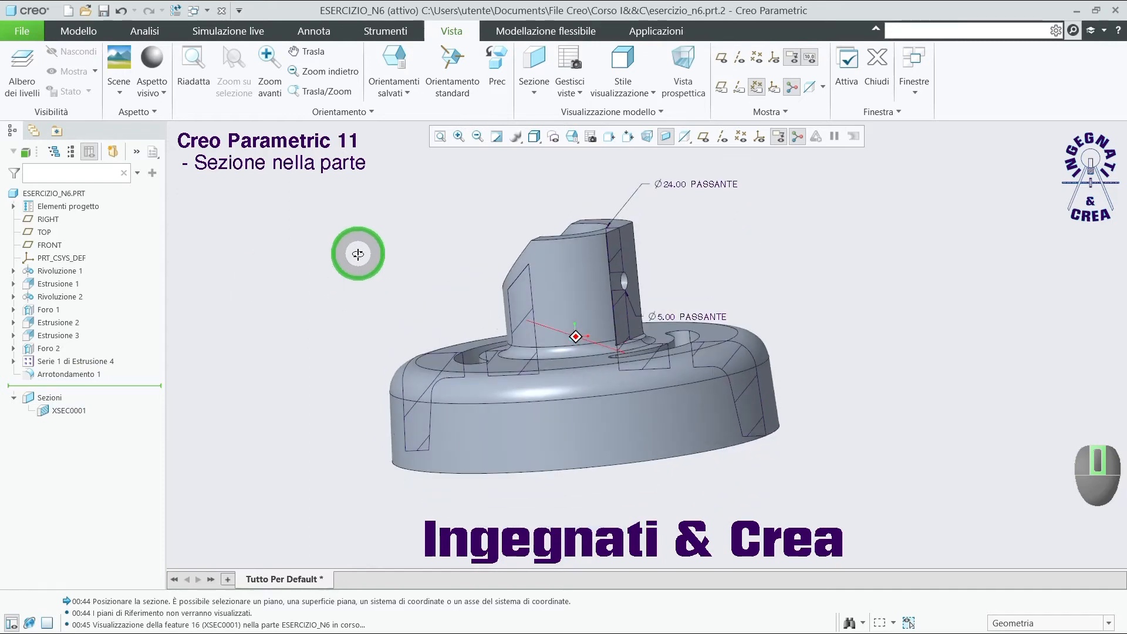
middle_drag(434, 315, 483, 329)
scroll(376, 279, down, 3)
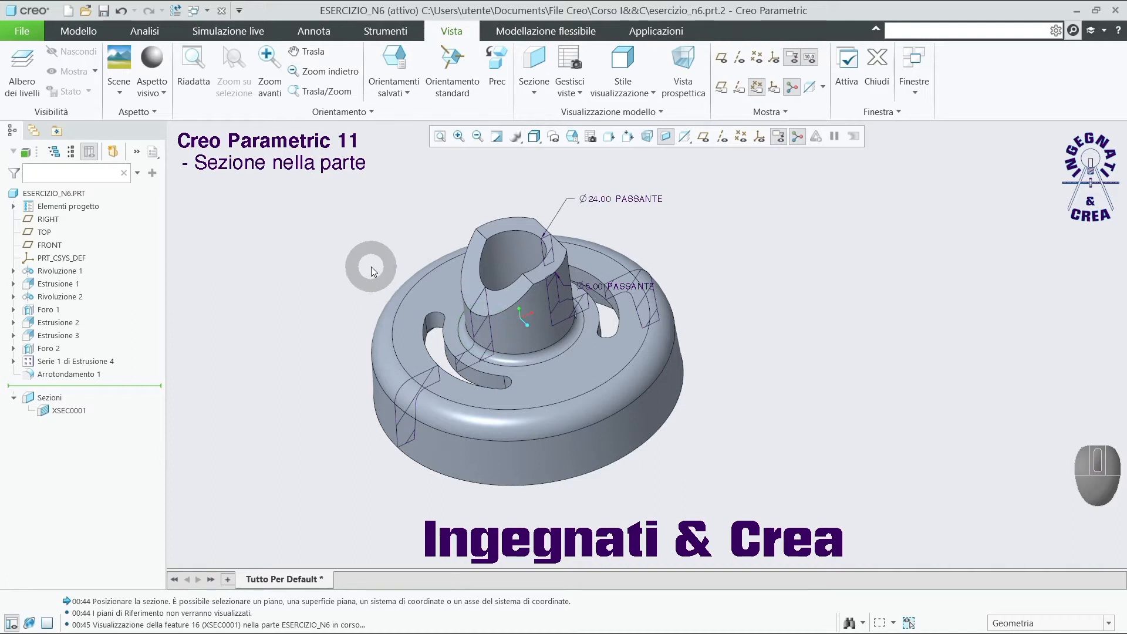
Step: Turn off the display of the XSEC0001 section's hatching on the uncut model
click(70, 410)
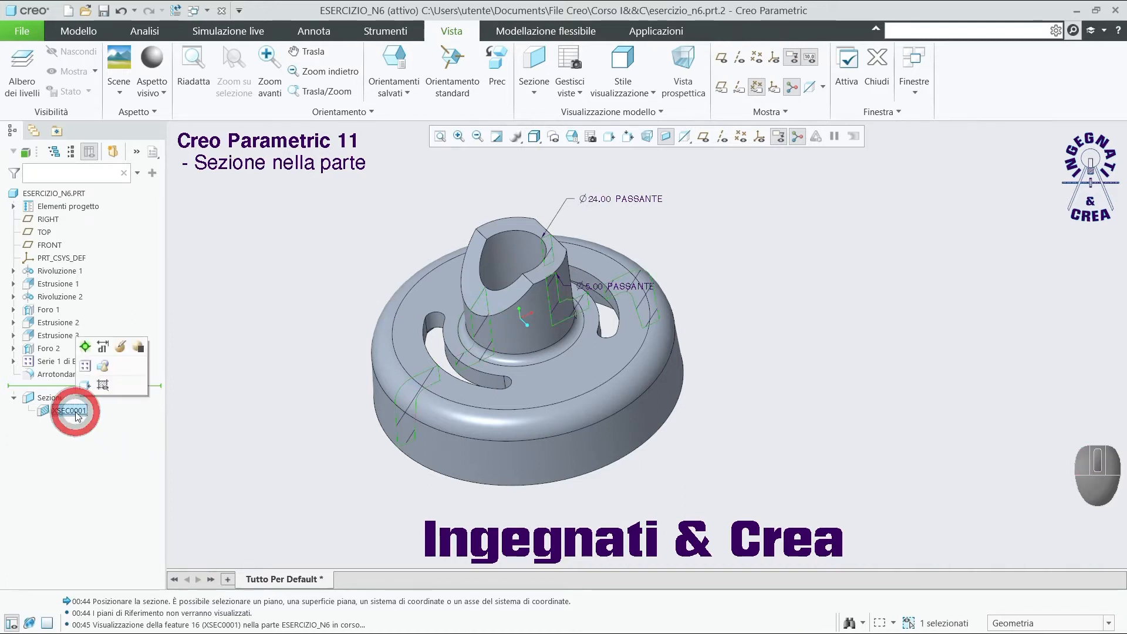
click(103, 386)
click(246, 310)
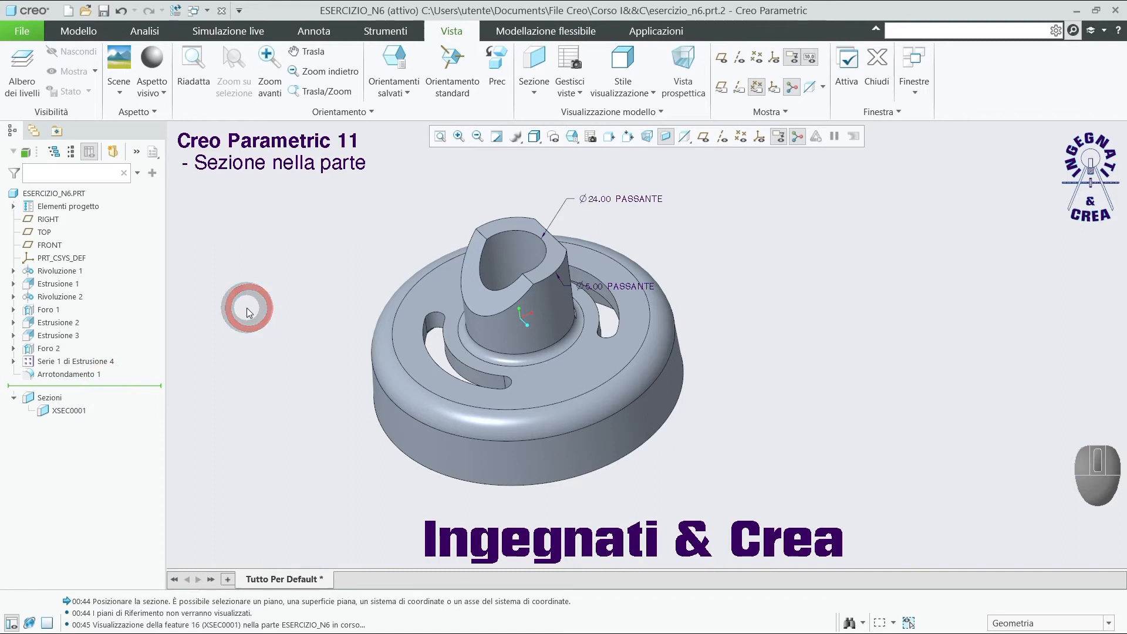
Step: Rename the section XSEC0001 as A
right_click(75, 416)
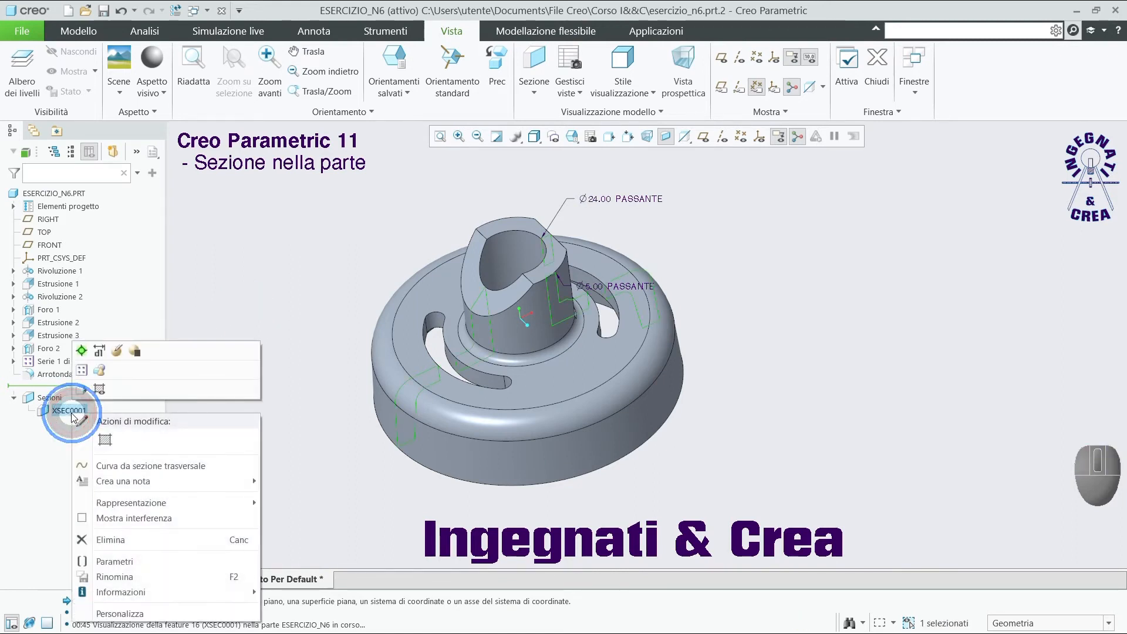
click(136, 577)
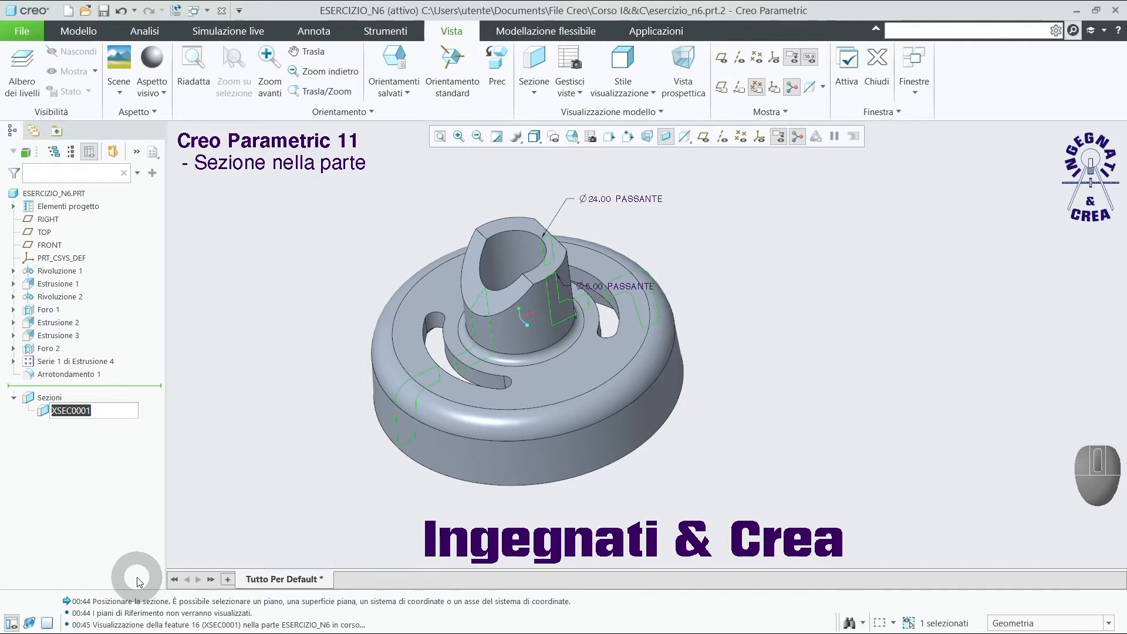
text(A)
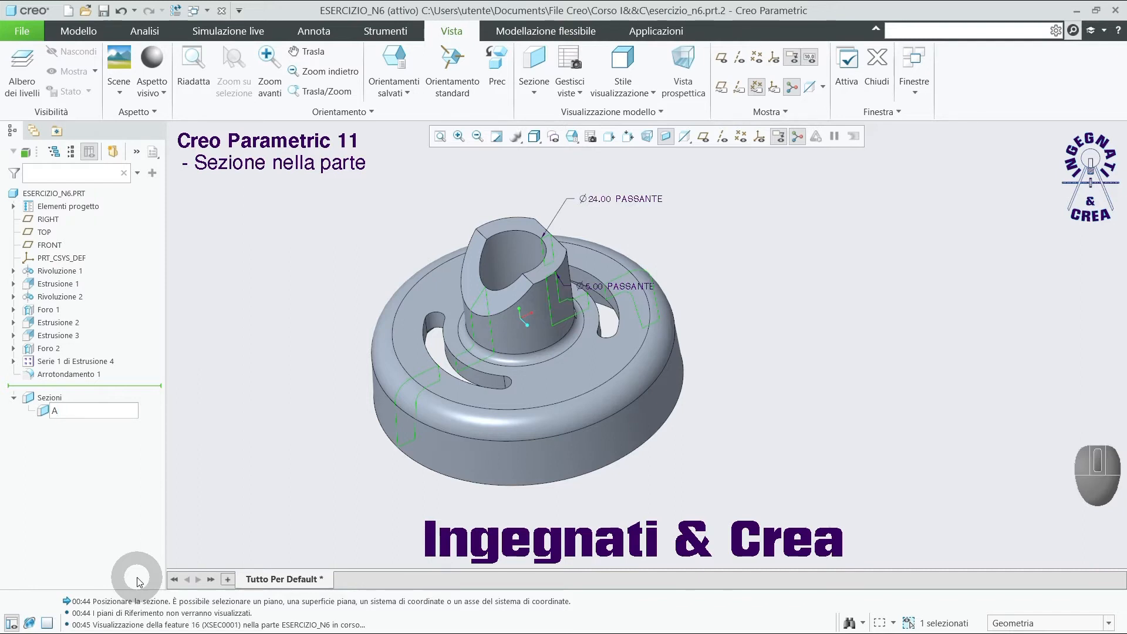
key(Return)
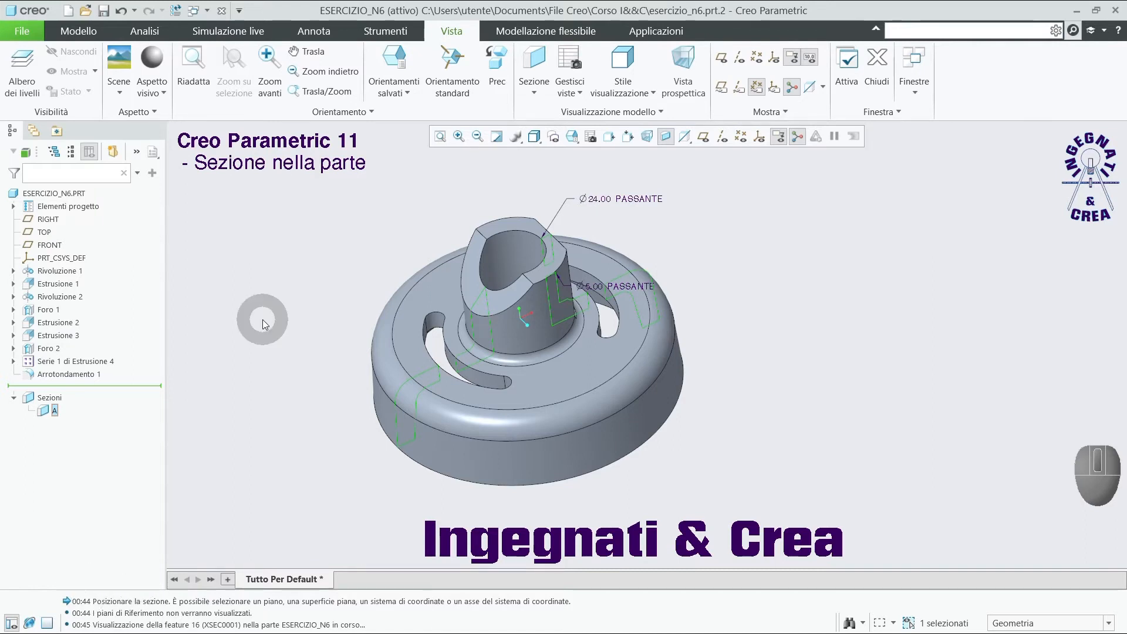
click(262, 320)
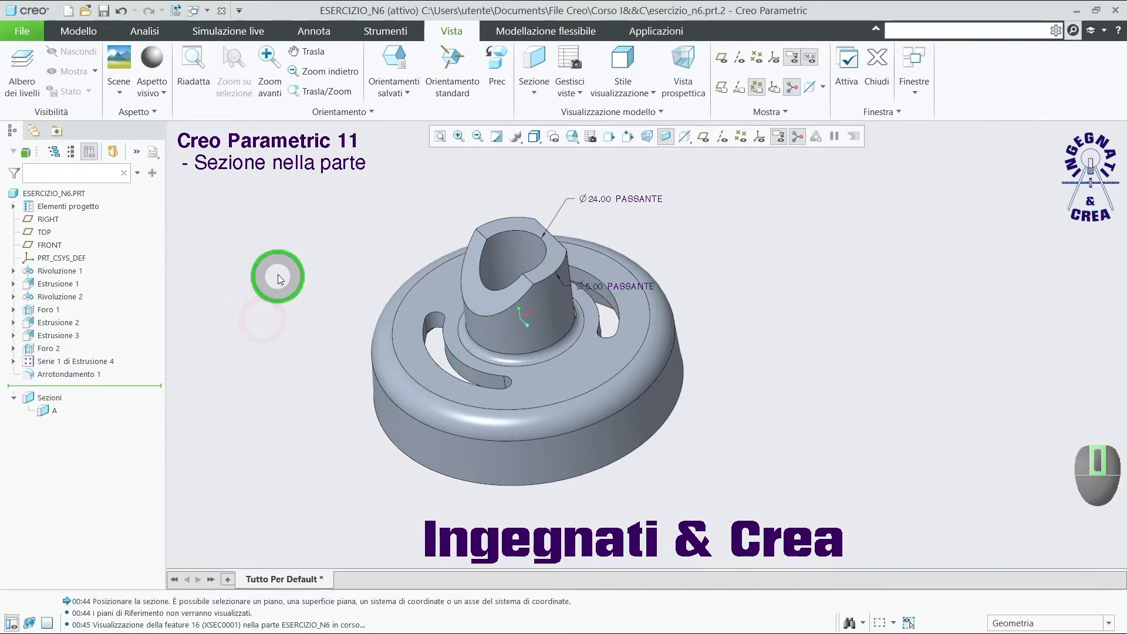
mouse_move(269, 272)
middle_down()
mouse_move(249, 275)
mouse_move(260, 285)
middle_up()
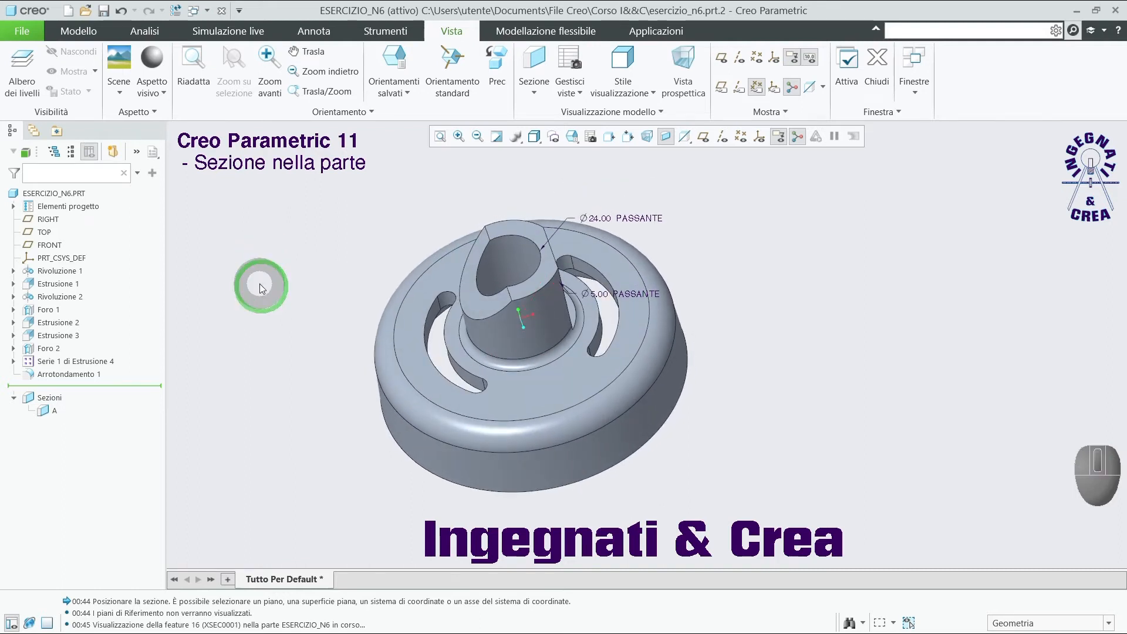
Step: Display the datum planes and start a second planar section on the RIGHT plane
click(703, 138)
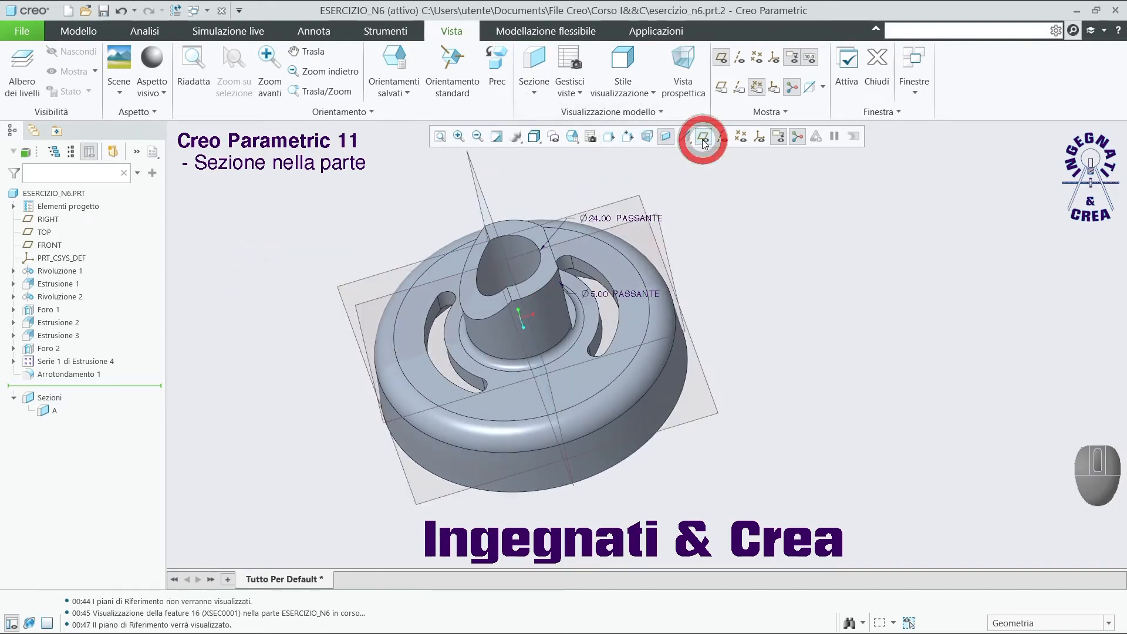
click(538, 59)
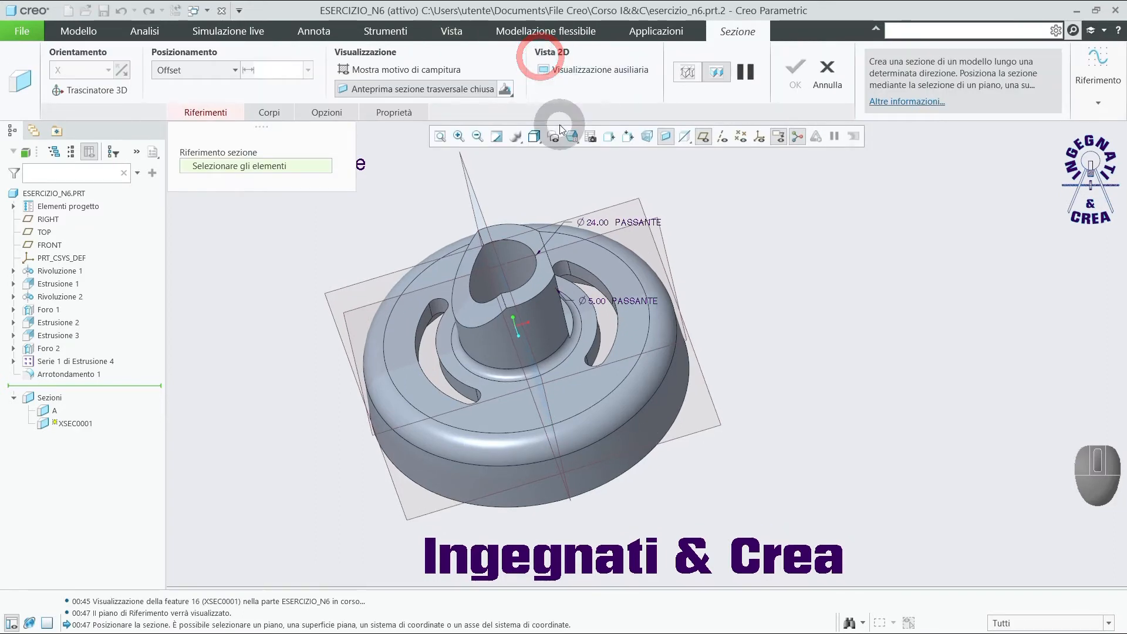
middle_drag(559, 196, 564, 171)
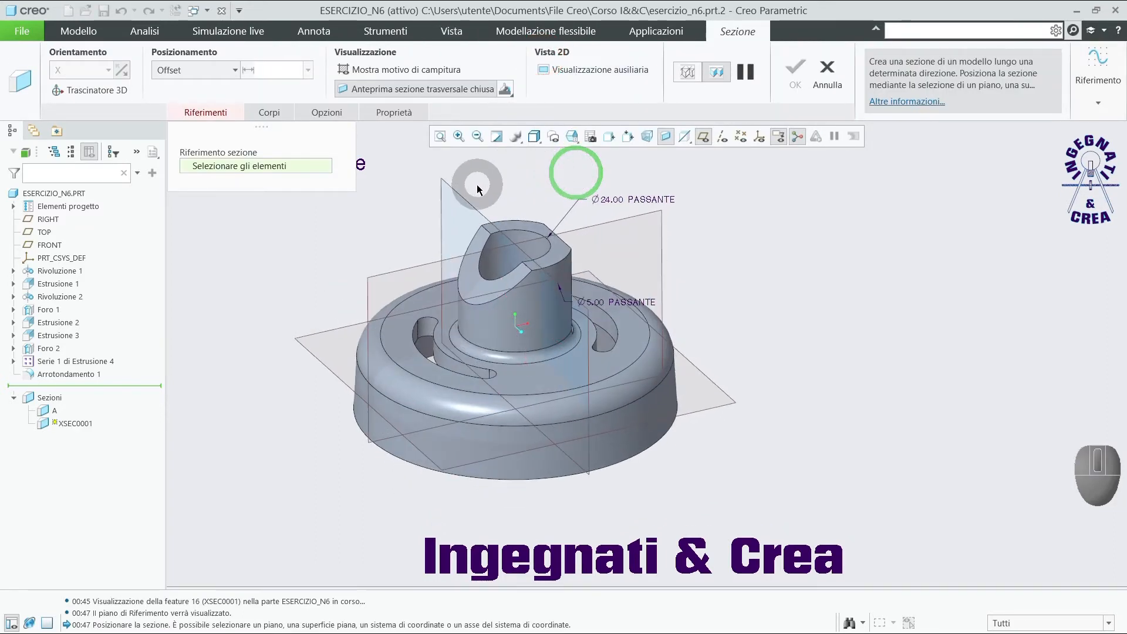
click(466, 202)
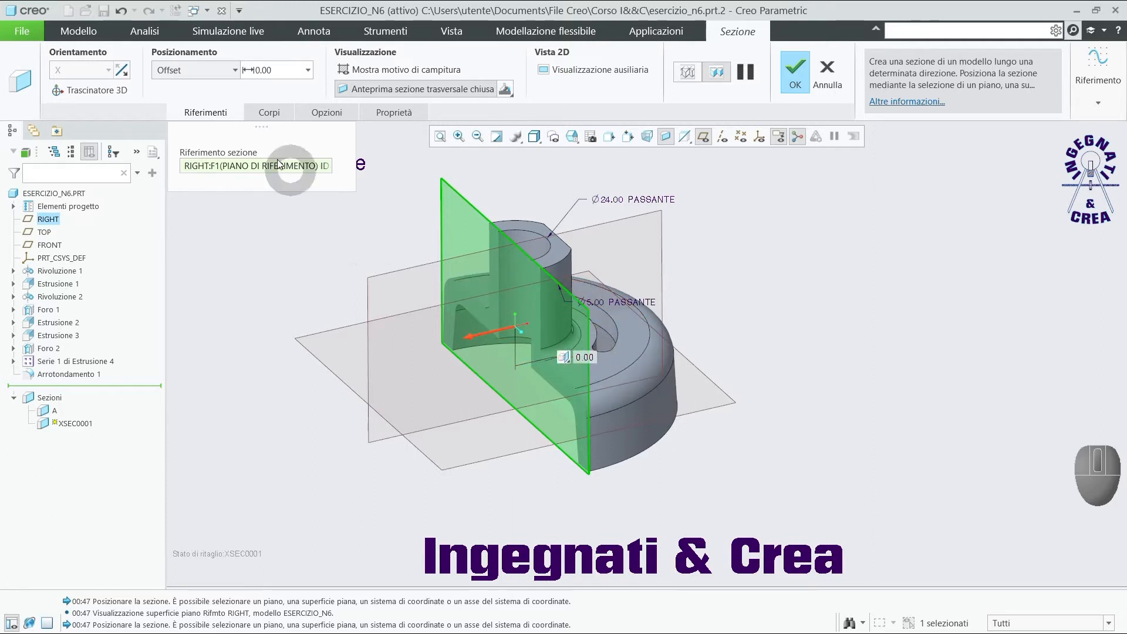
Step: Set the new section's positioning to Passante and hide the datum planes
click(236, 70)
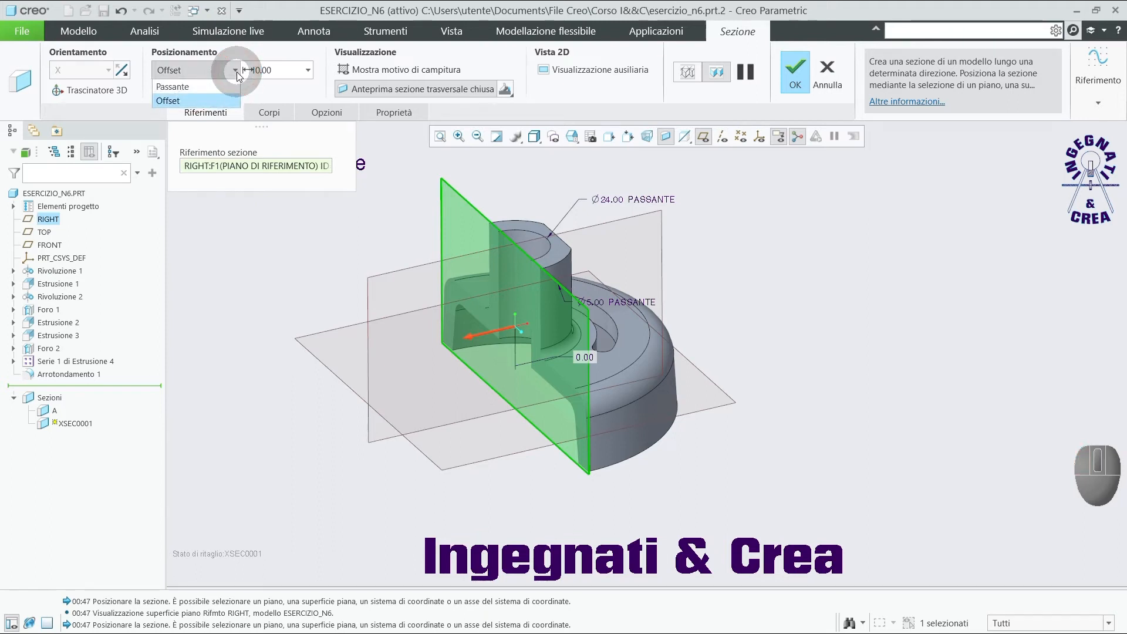
click(224, 90)
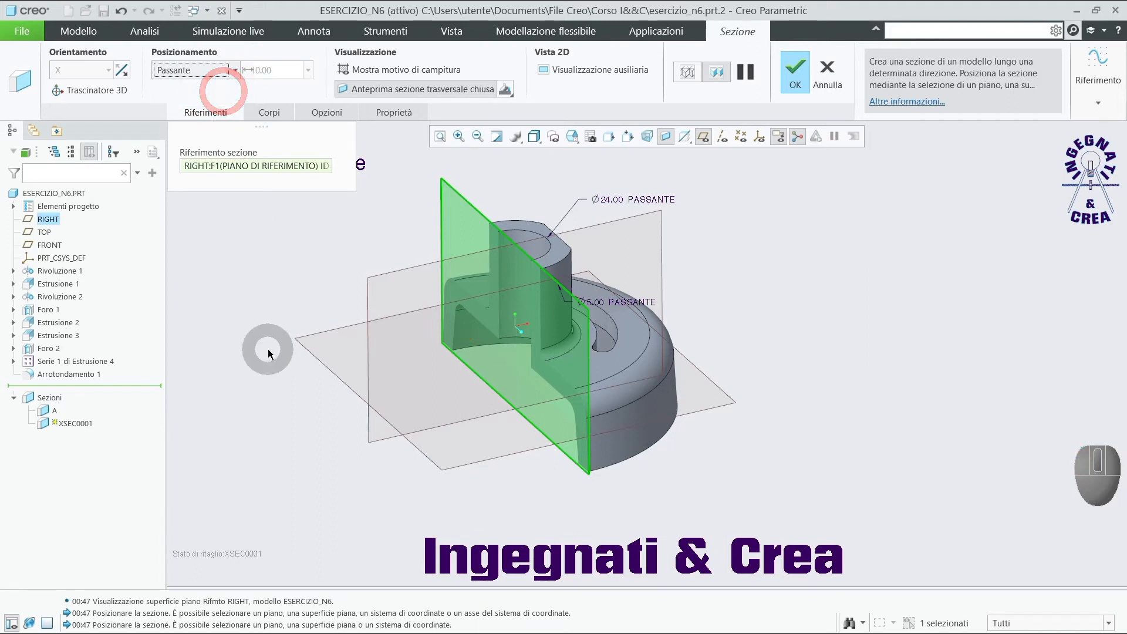
click(704, 137)
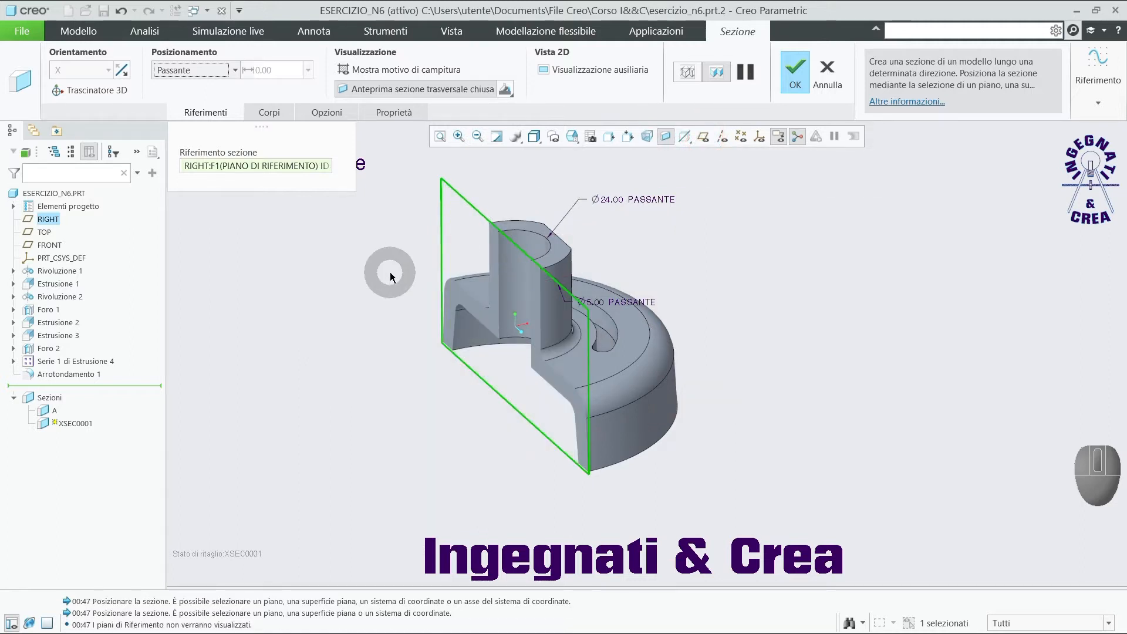
Step: Name the RIGHT-plane section B in its properties and complete it
click(396, 113)
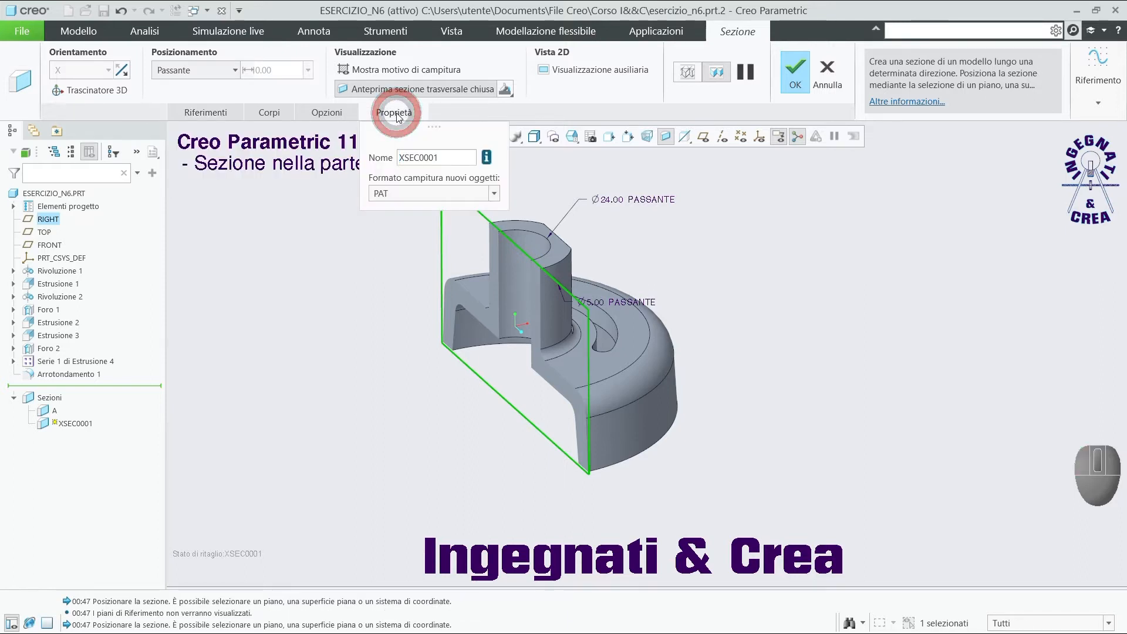
drag(449, 156, 383, 156)
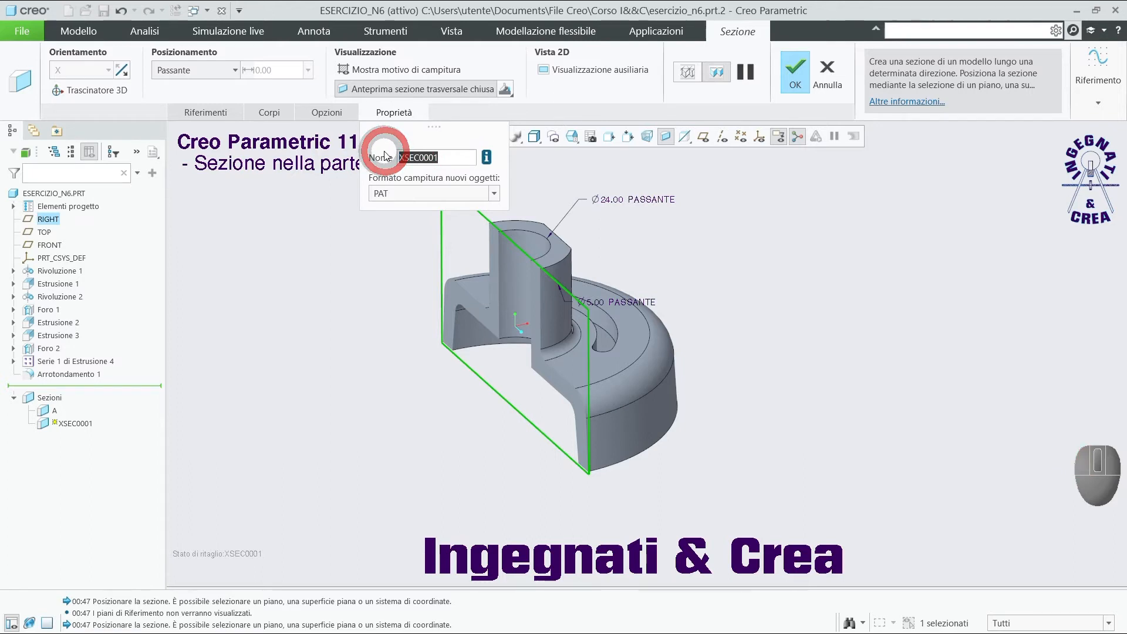
text(B)
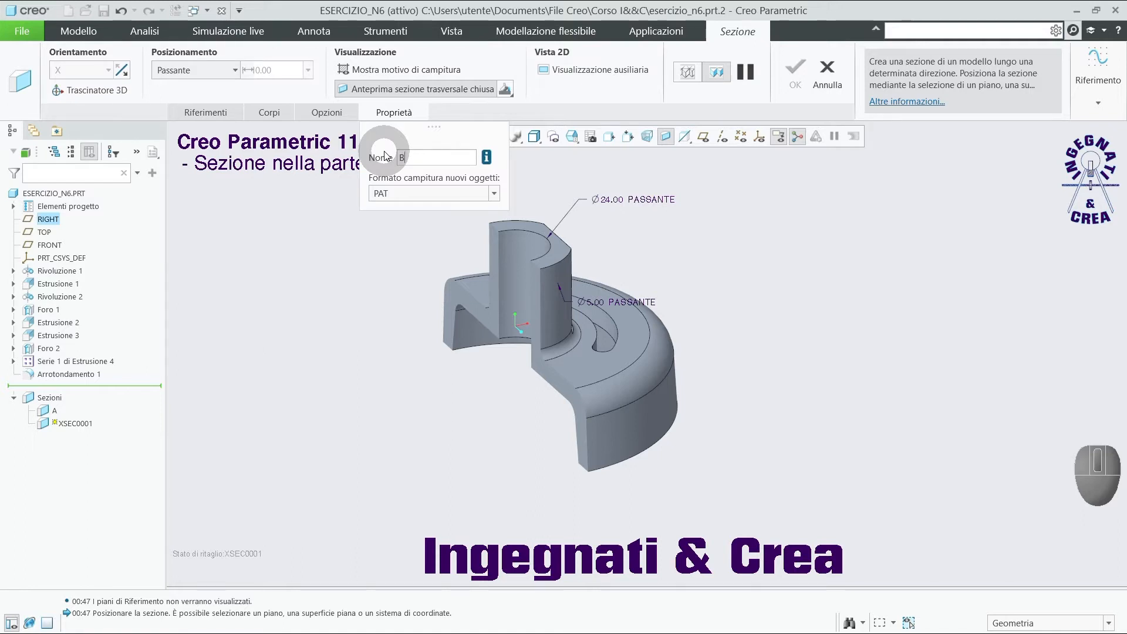
key(Return)
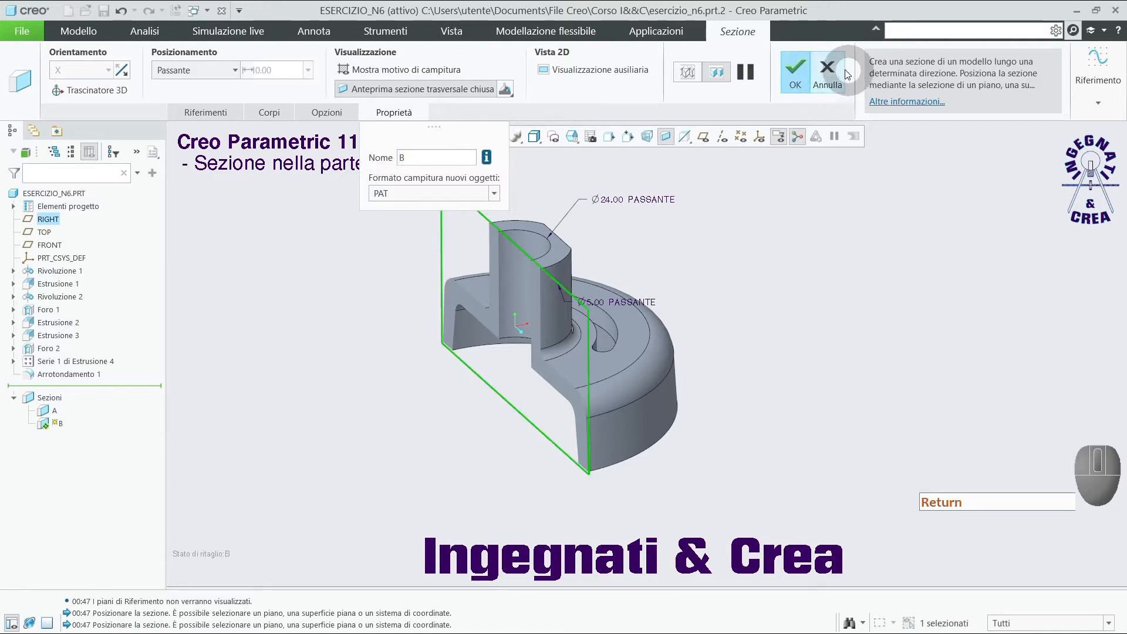
click(796, 74)
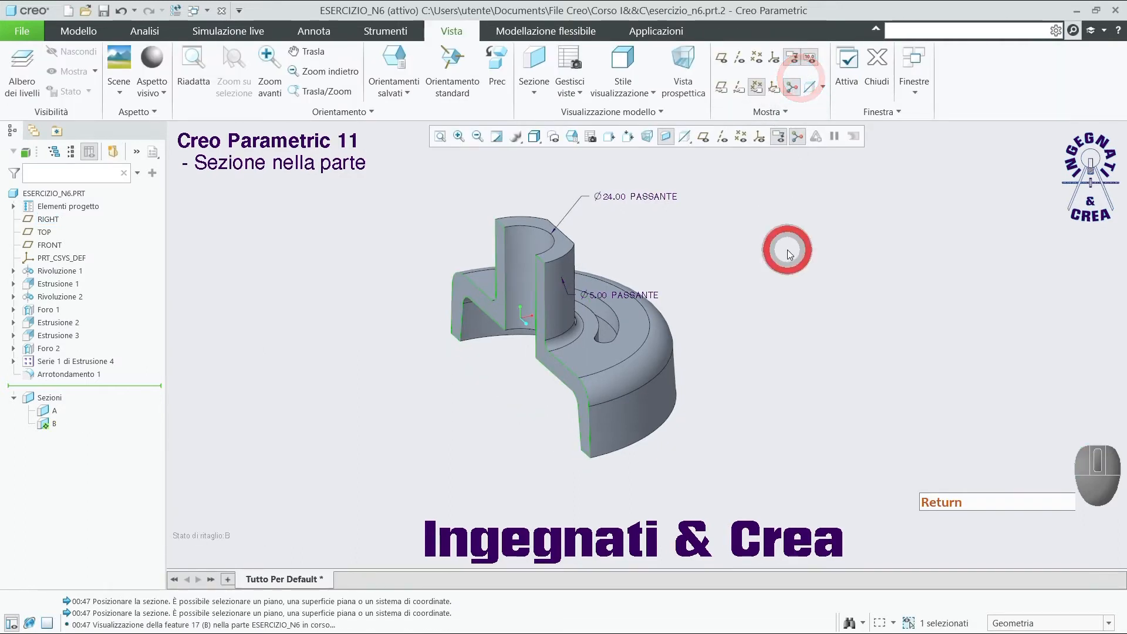
click(322, 387)
middle_drag(322, 387, 360, 389)
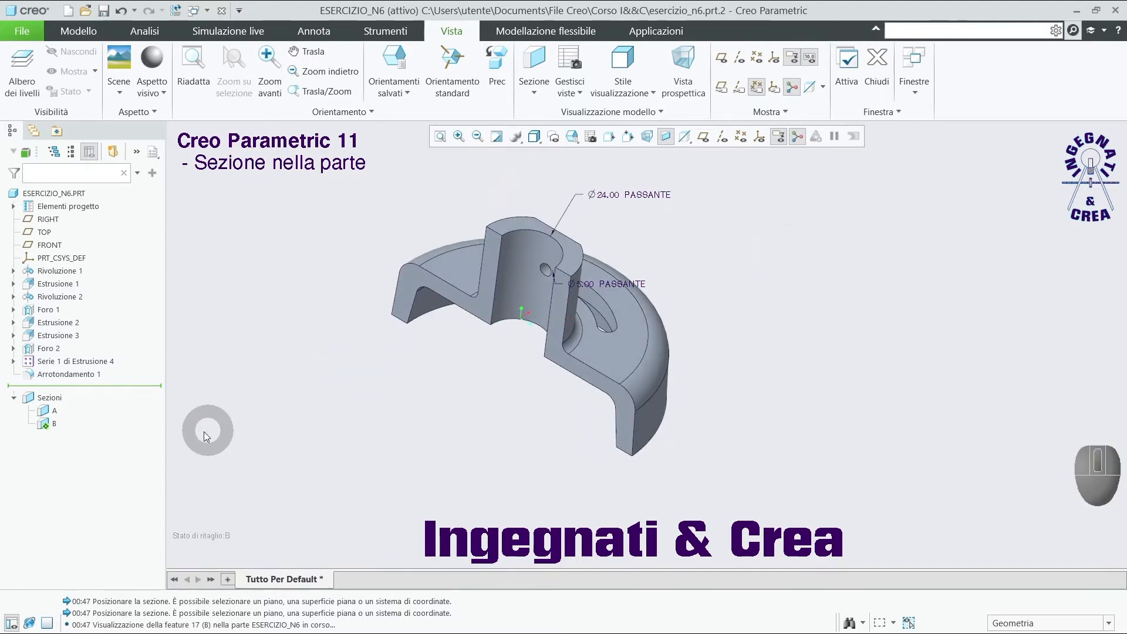
Step: Redefine section B to show its cut faces in purple and apply the change
click(57, 427)
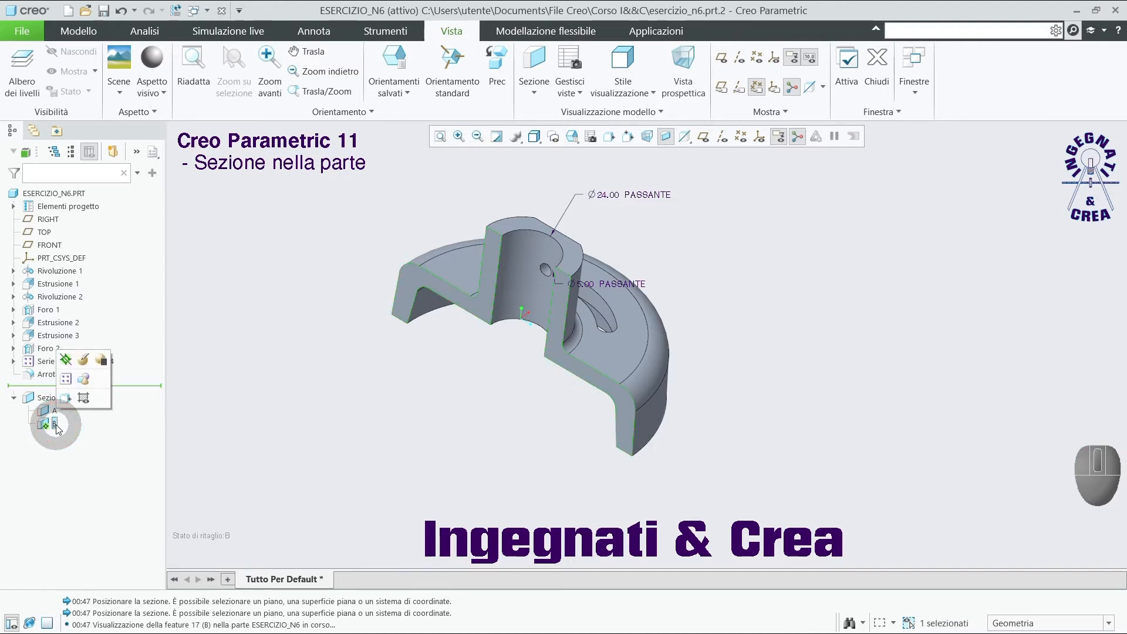
click(85, 361)
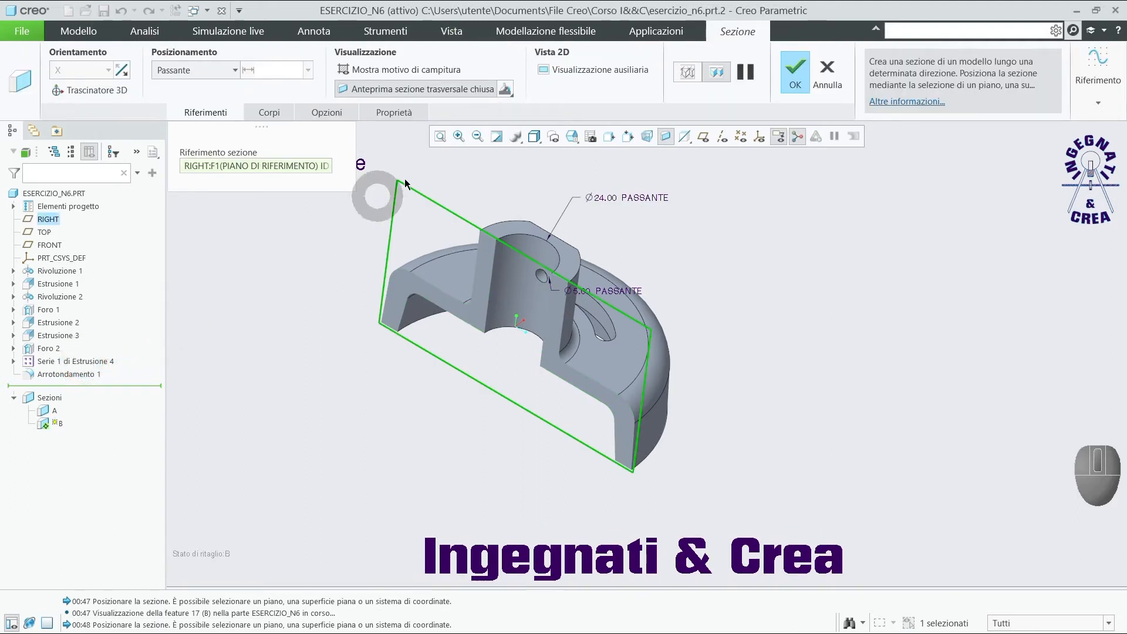
click(507, 91)
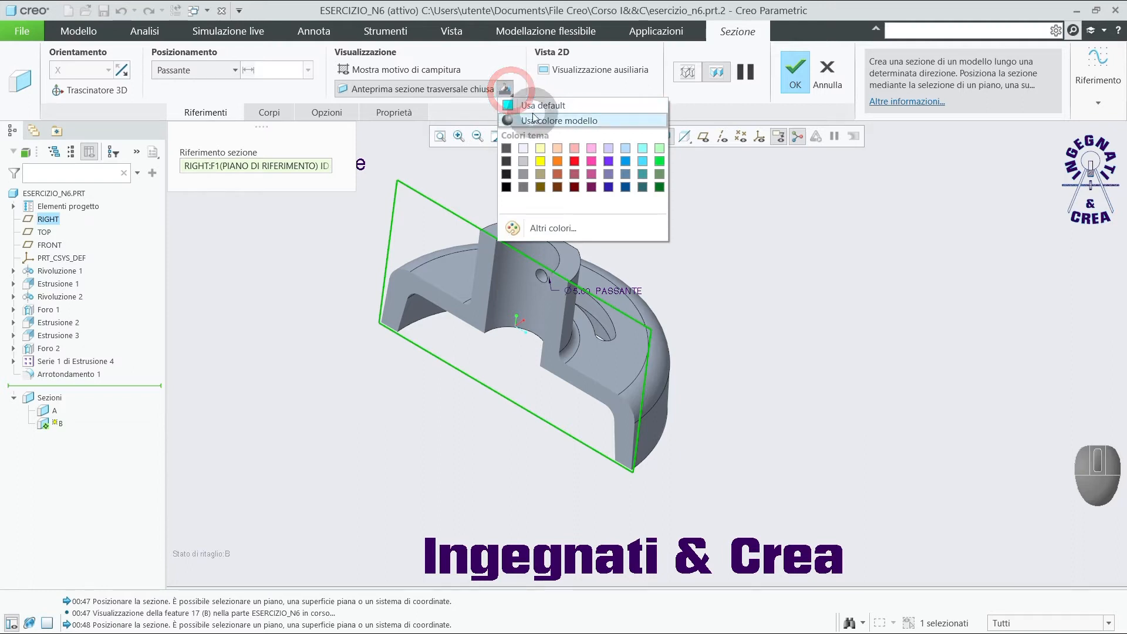
click(609, 161)
mouse_move(294, 301)
middle_down()
mouse_move(287, 289)
mouse_move(300, 298)
middle_up()
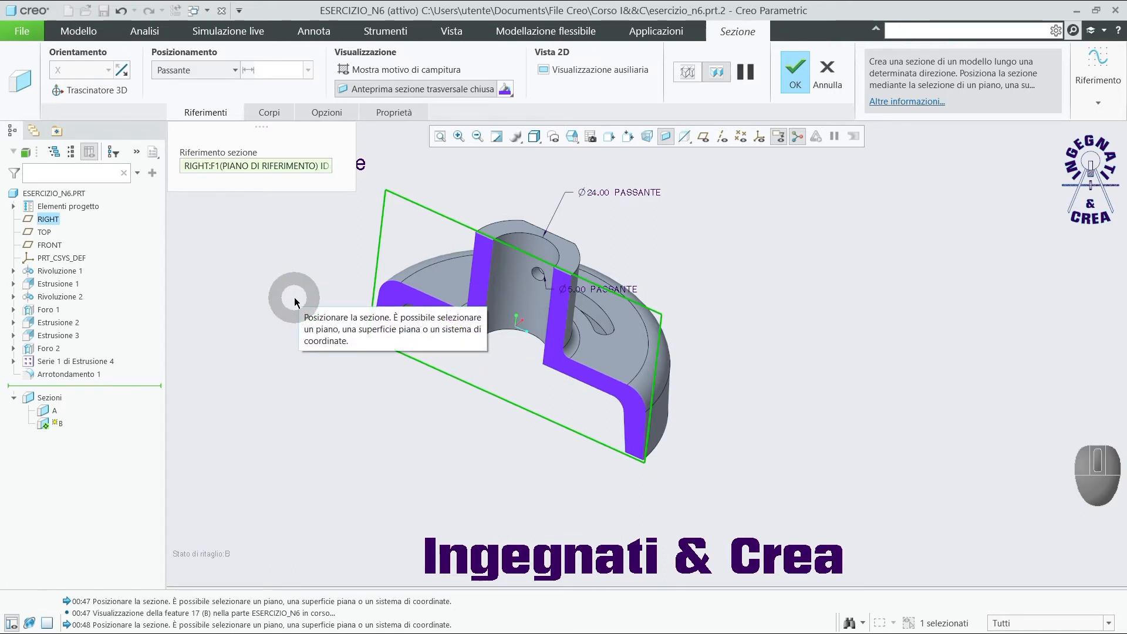
click(798, 82)
click(319, 279)
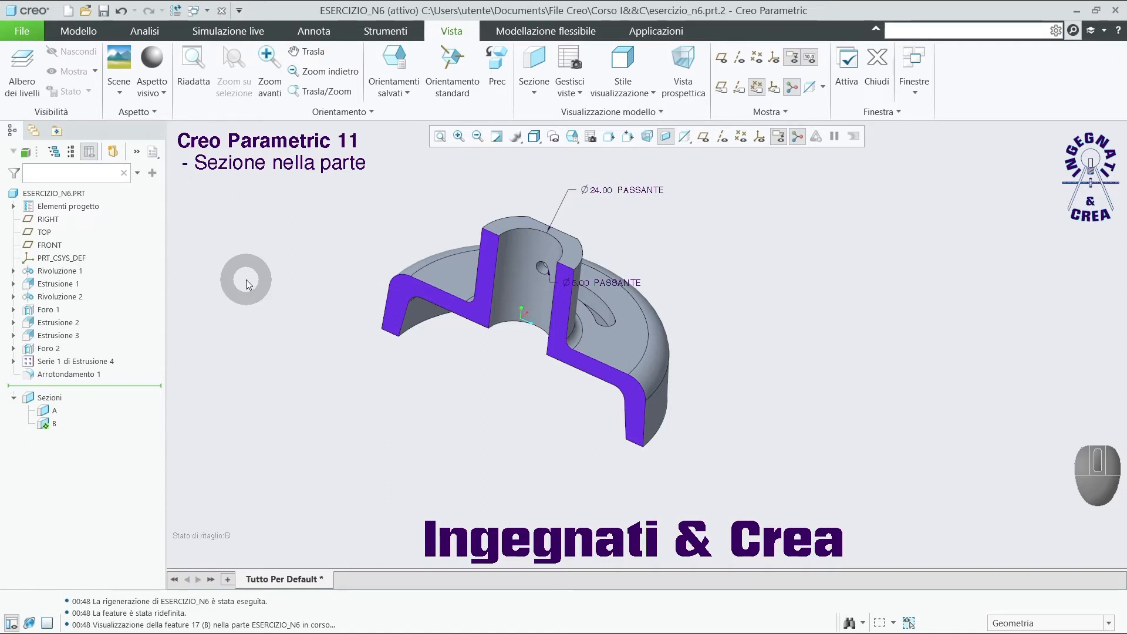
Step: Switch to the window of the SEZIONE_IN_ASSIEME.ASM assembly
click(209, 11)
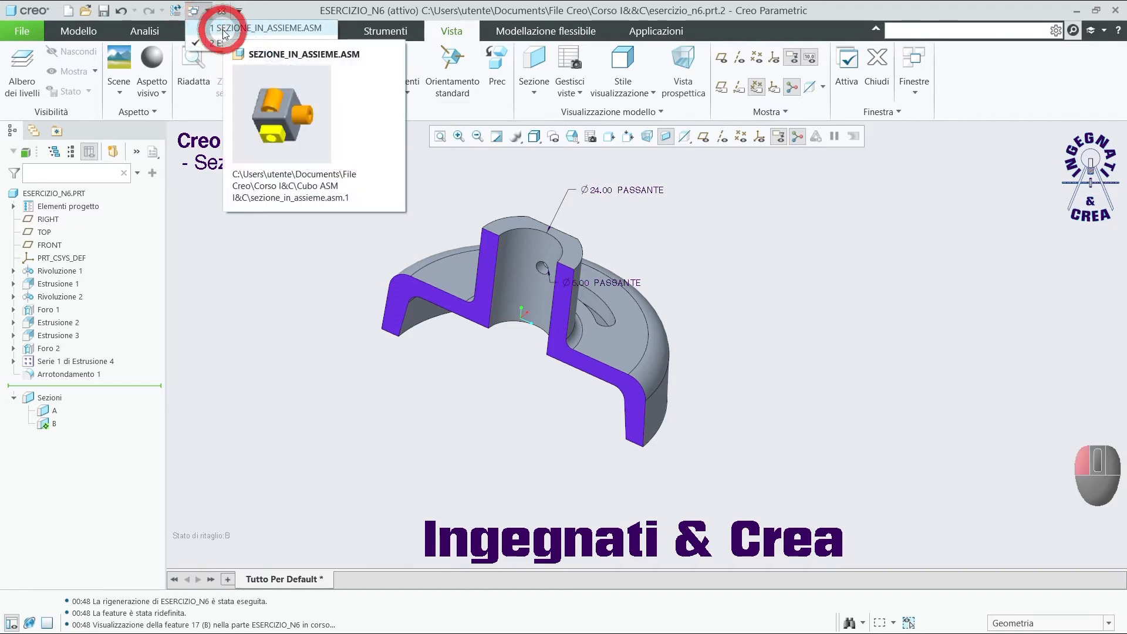
click(224, 31)
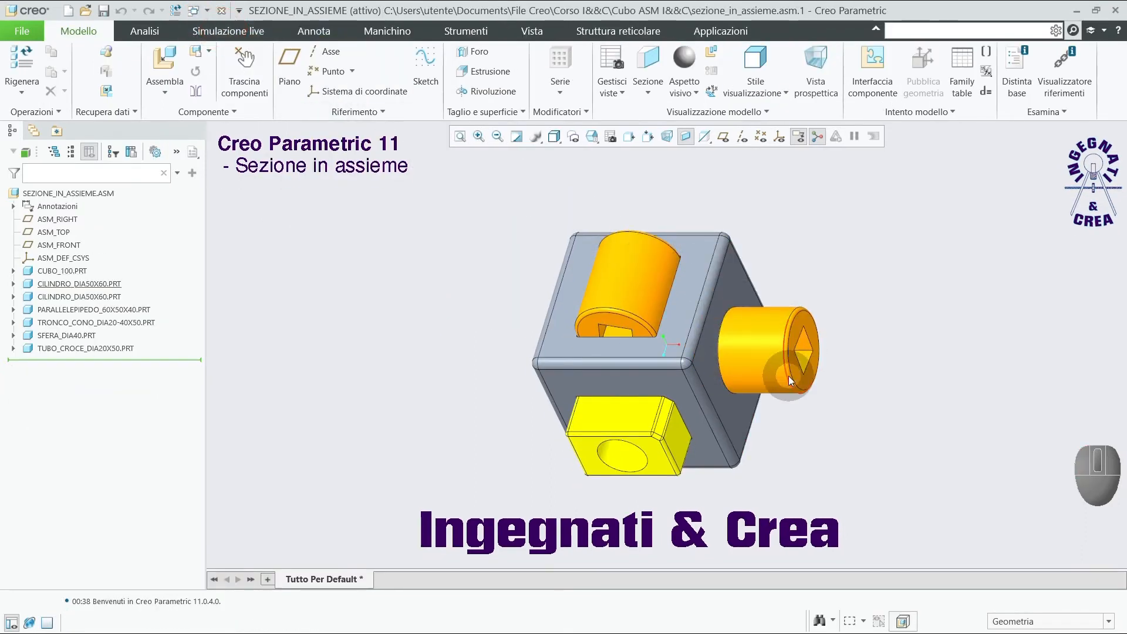
middle_drag(580, 318, 663, 307)
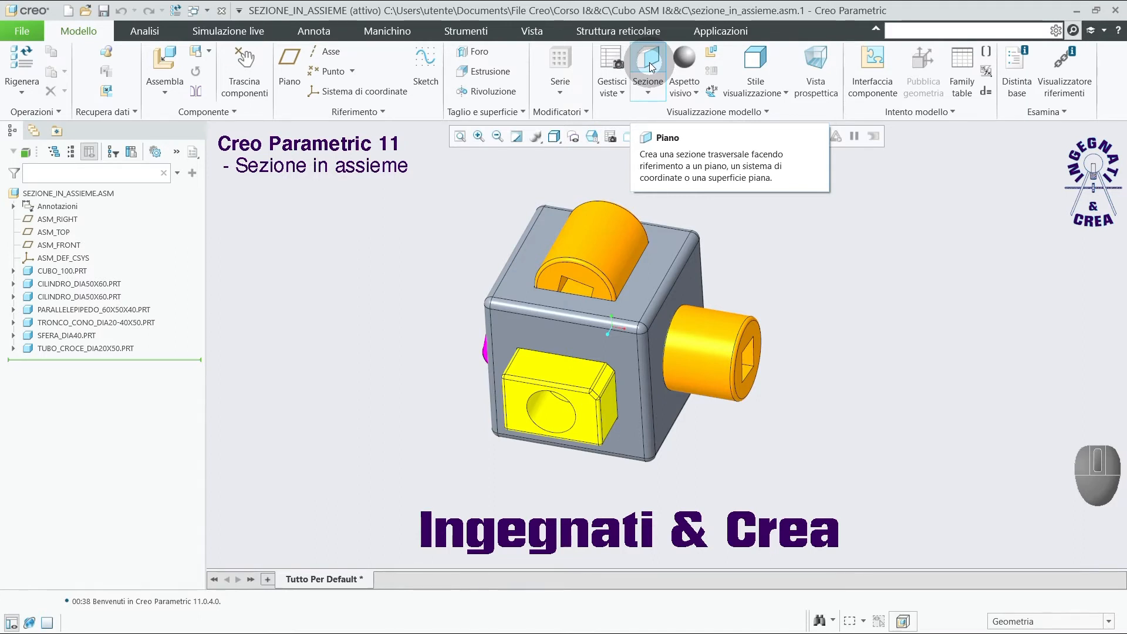
Step: Start a planar section on the ASM_FRONT plane, displaying the datum planes only for the selection
click(649, 65)
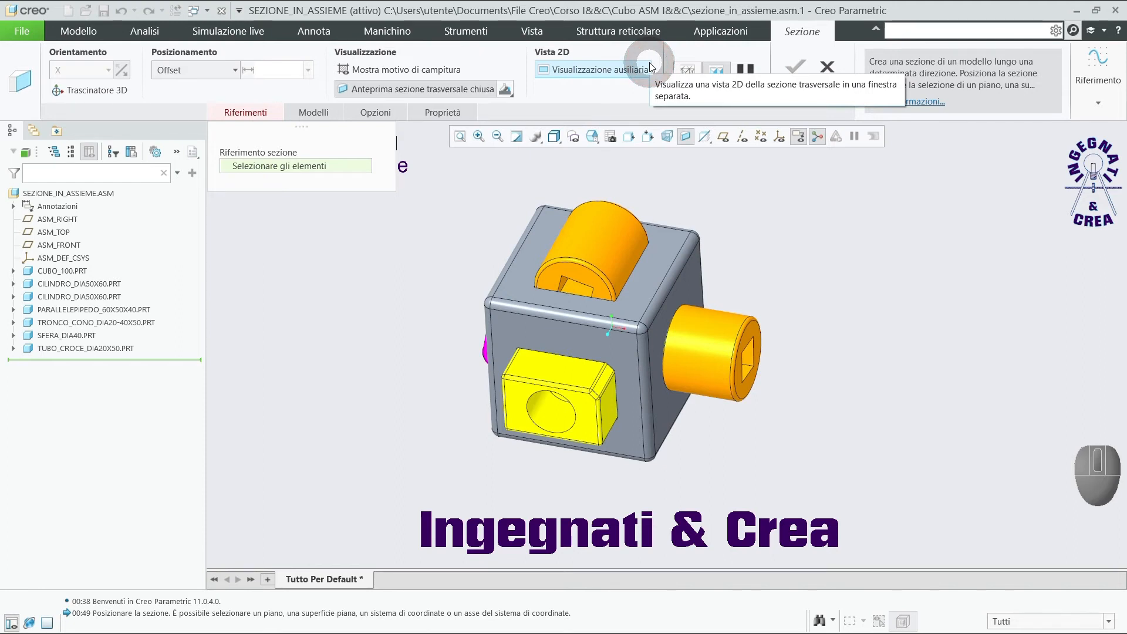
click(723, 138)
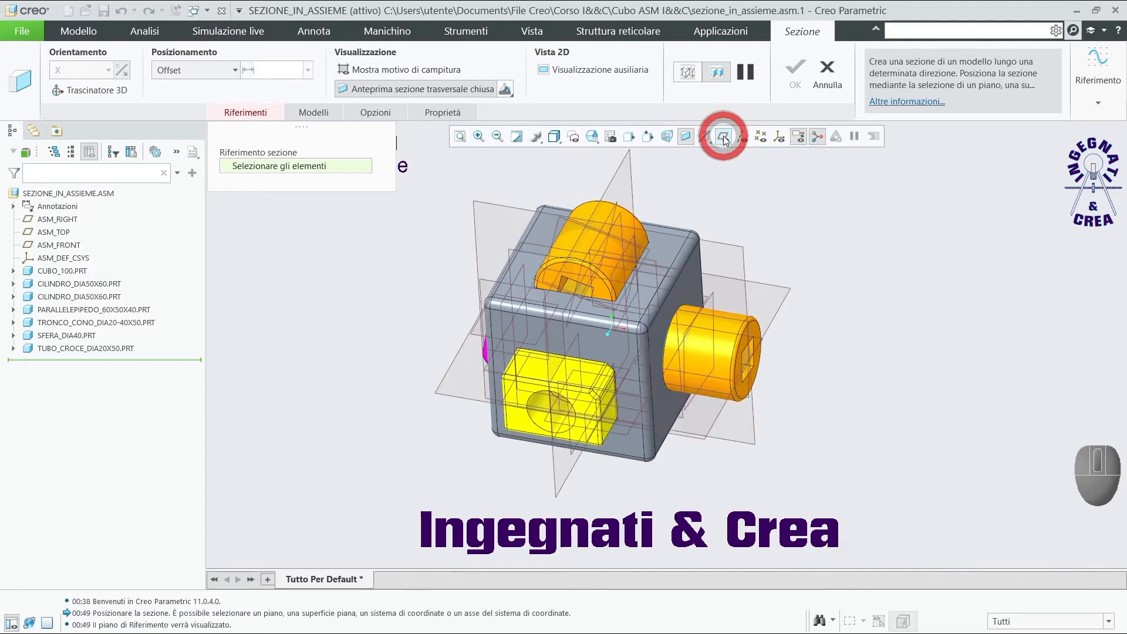
click(742, 249)
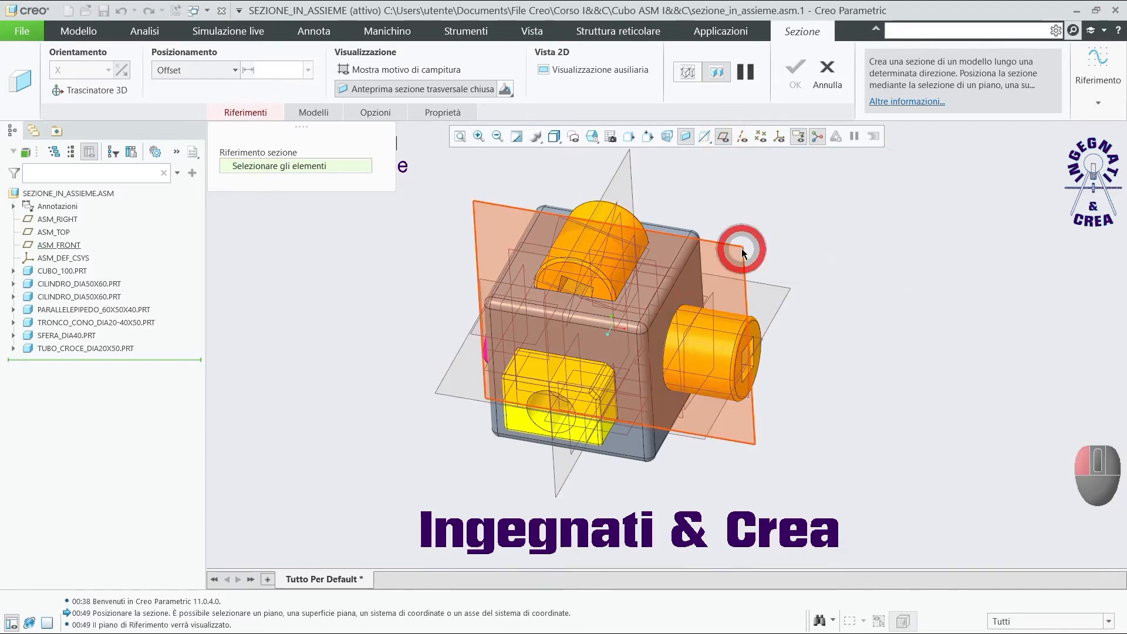
click(728, 139)
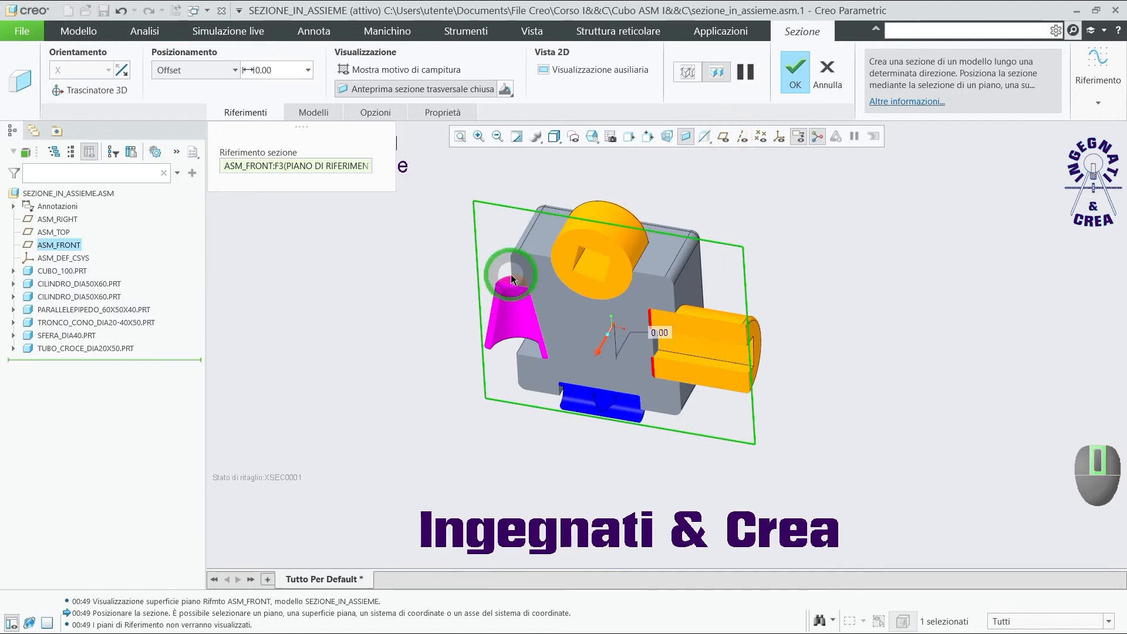
middle_drag(511, 274, 526, 262)
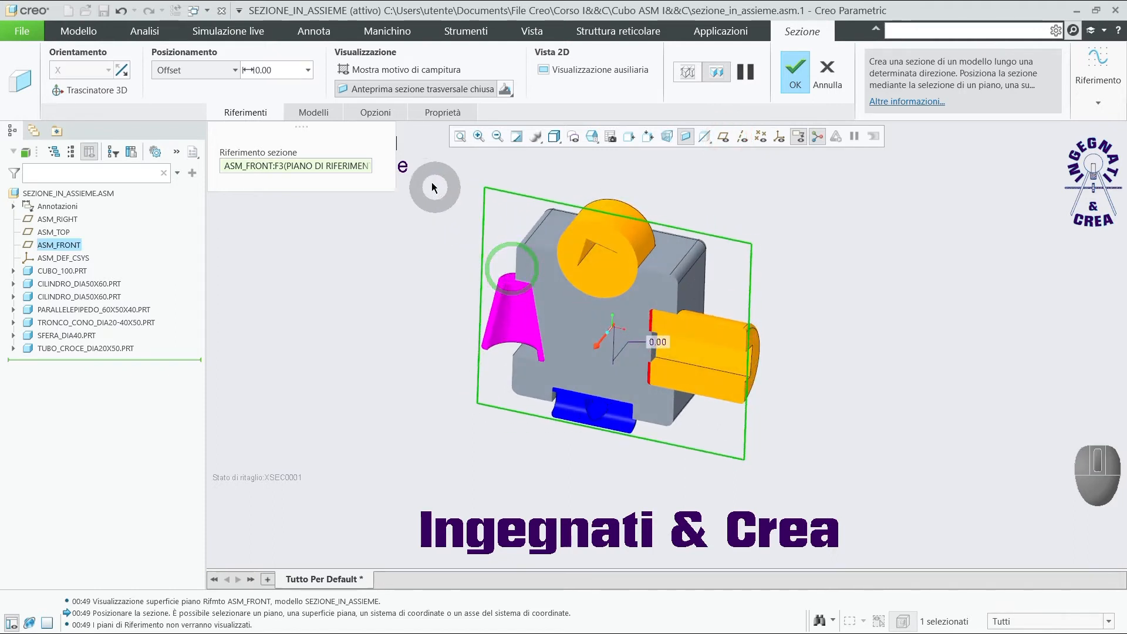
Step: Preview the section's hatch pattern, turn it off again and colour the cut faces light blue
click(359, 71)
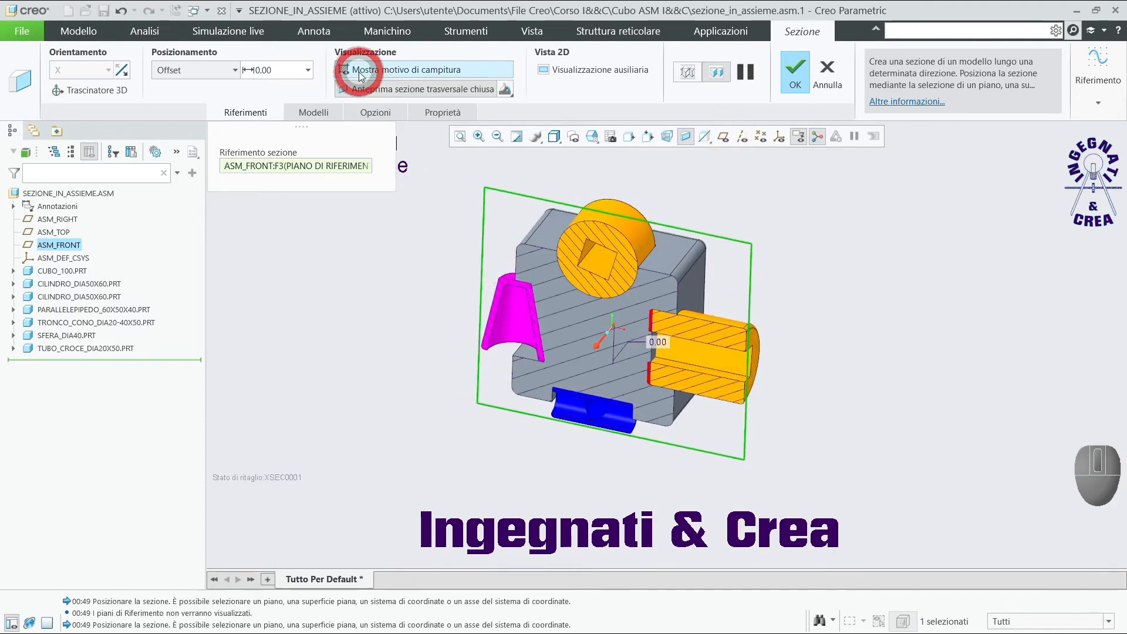
click(358, 72)
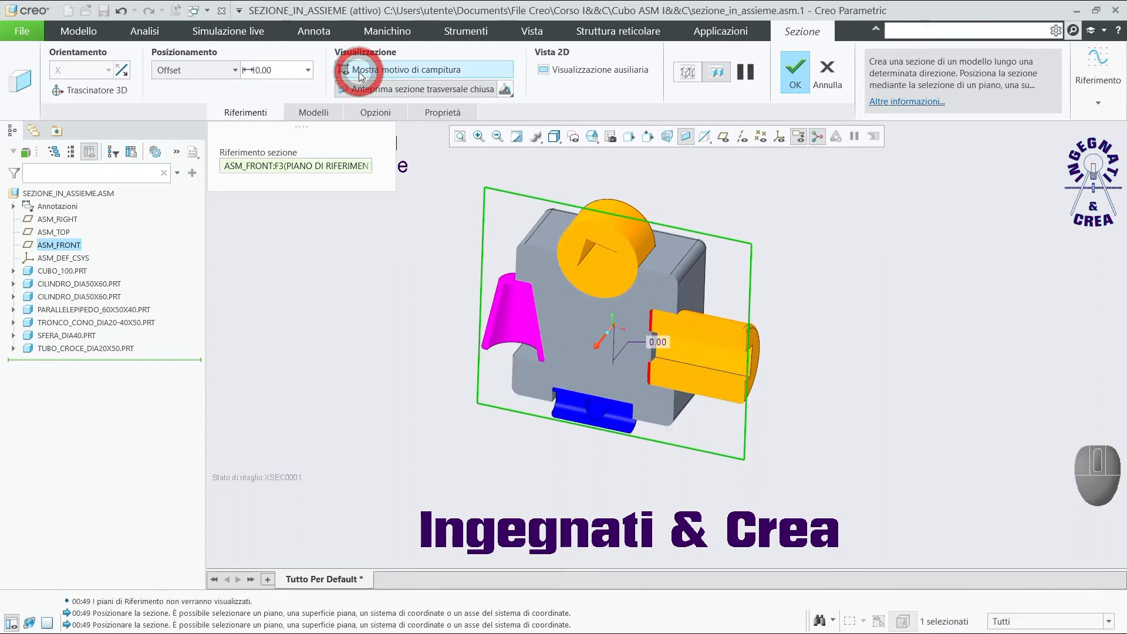
click(507, 91)
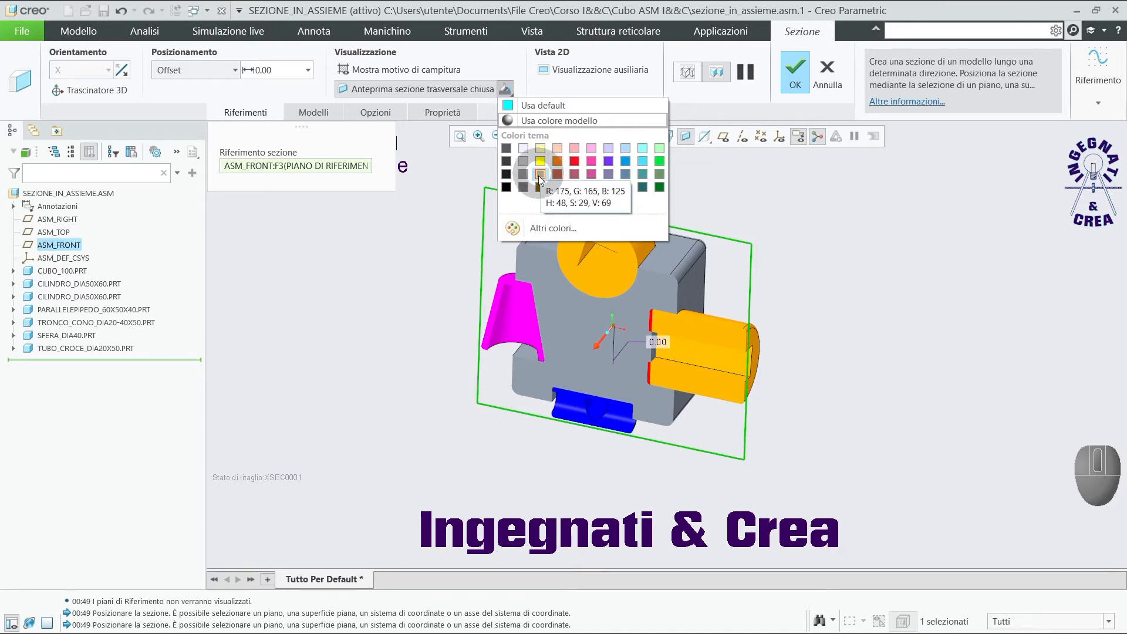
click(642, 161)
middle_drag(414, 254, 415, 255)
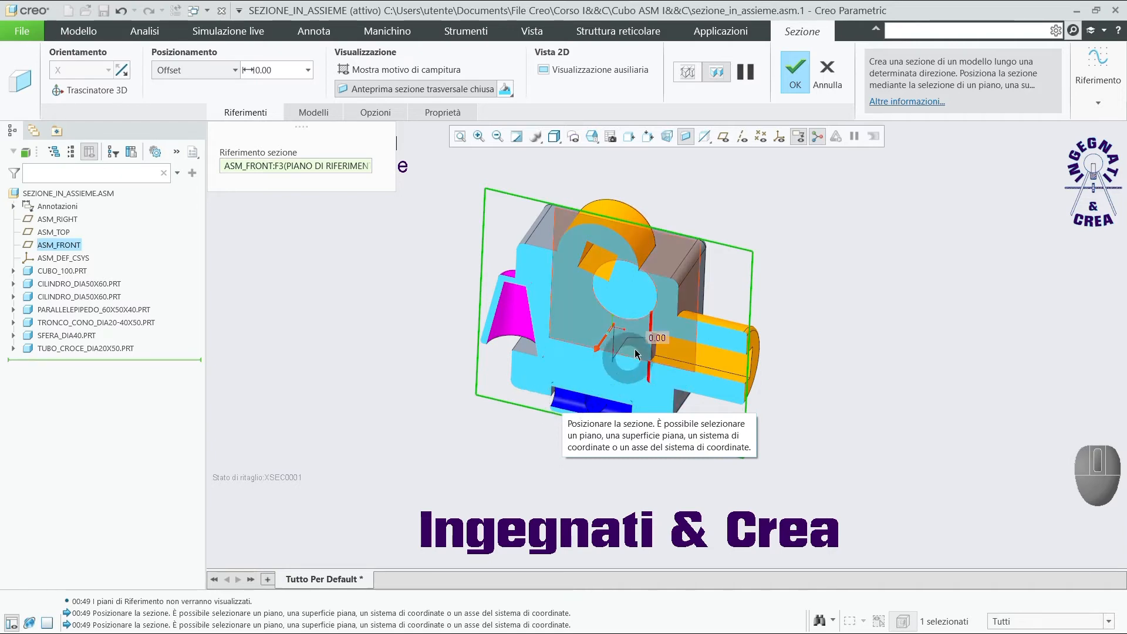
Step: Shift the section plane freehand to an offset of about 4.50 from ASM_FRONT
scroll(677, 334, up, 3)
scroll(677, 333, down, 3)
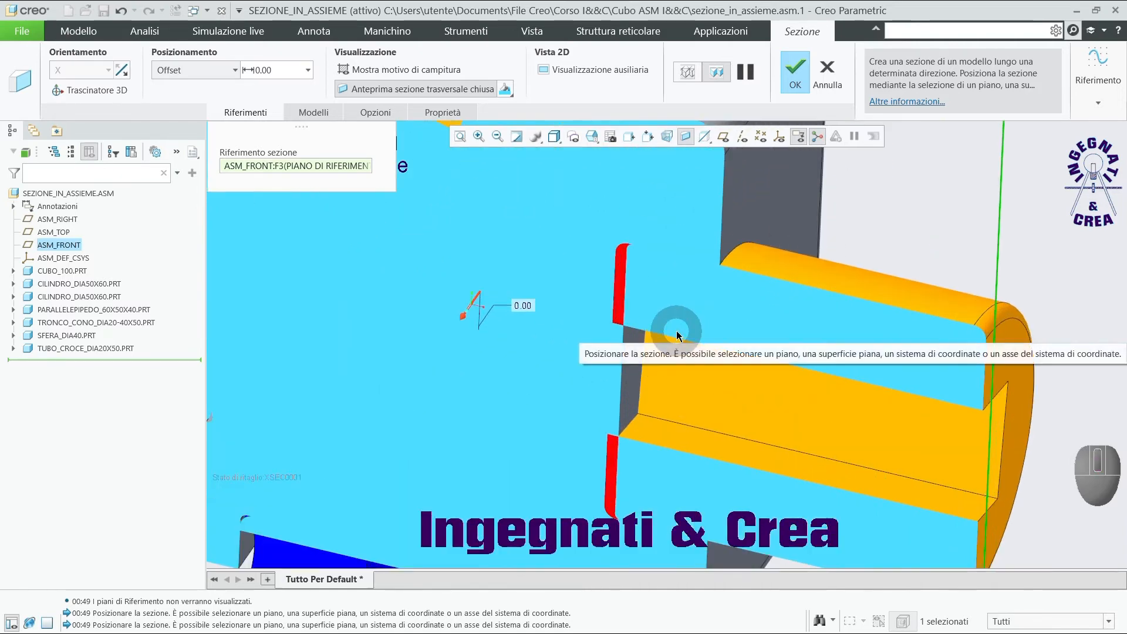
scroll(606, 276, up, 2)
scroll(603, 422, down, 1)
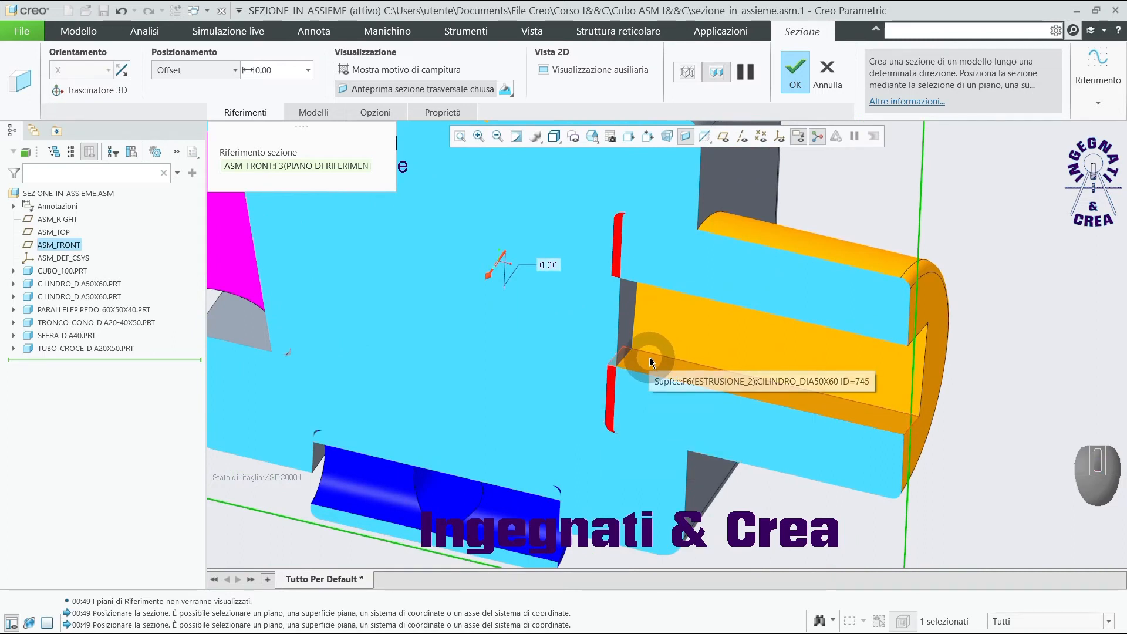
click(492, 278)
drag(492, 279, 507, 261)
scroll(566, 399, down, 6)
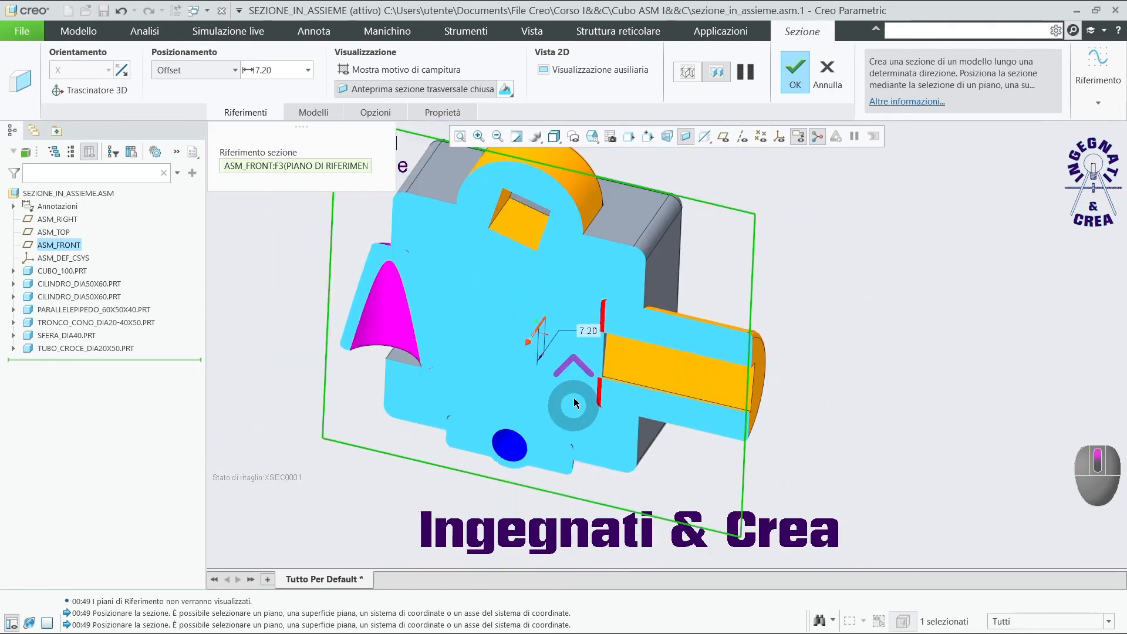
drag(549, 351, 519, 349)
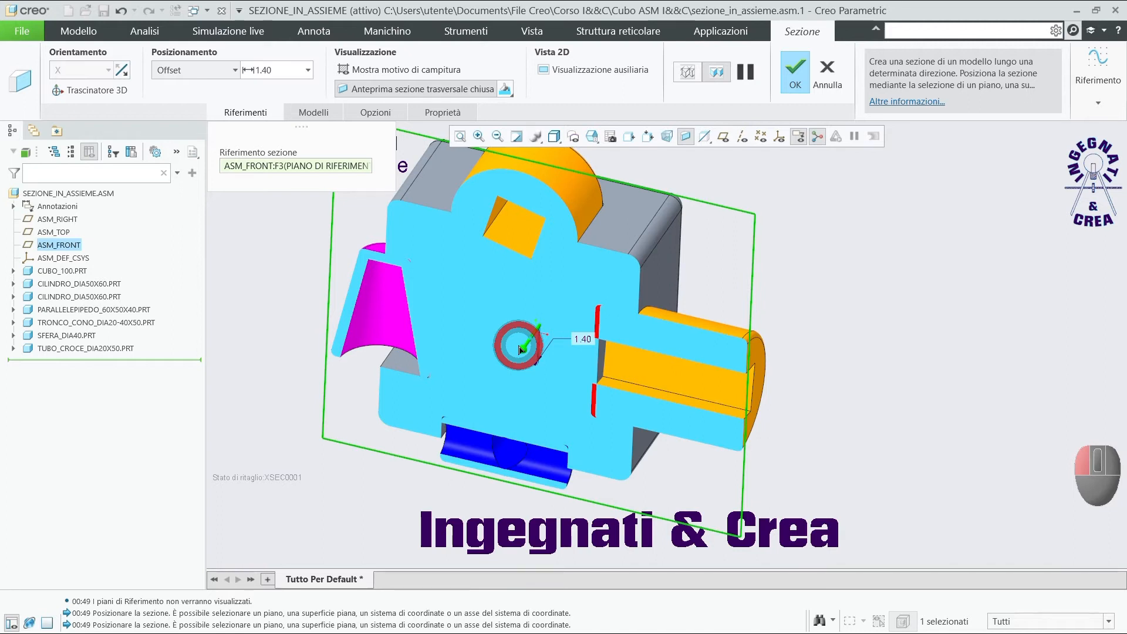
drag(520, 349, 519, 343)
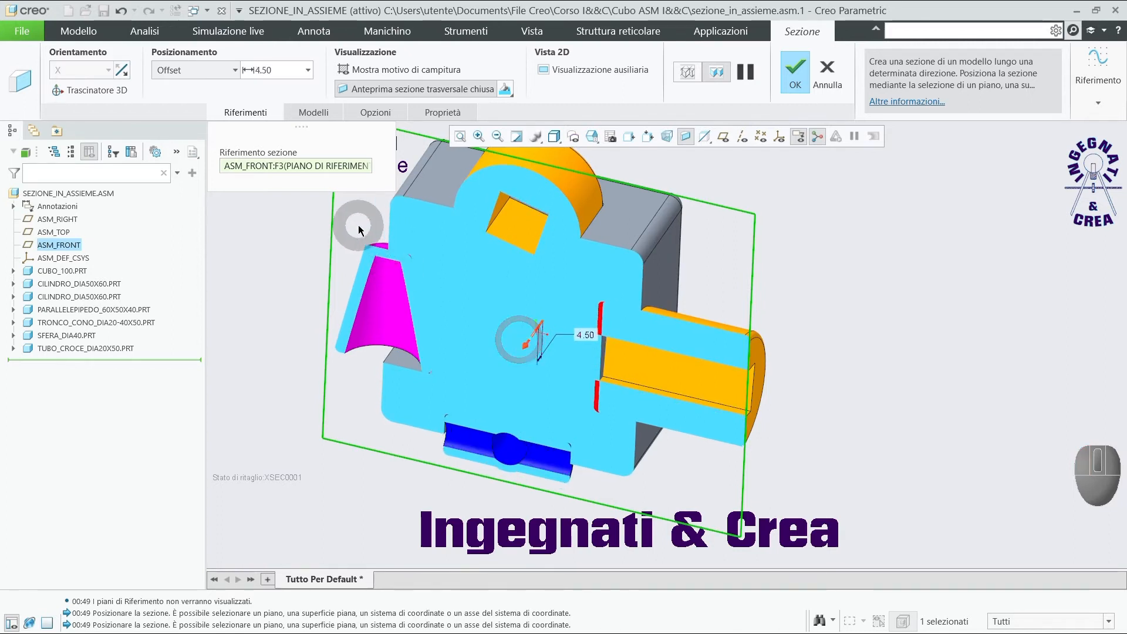
Step: Review the section's interference display options and the available interference colours
click(367, 113)
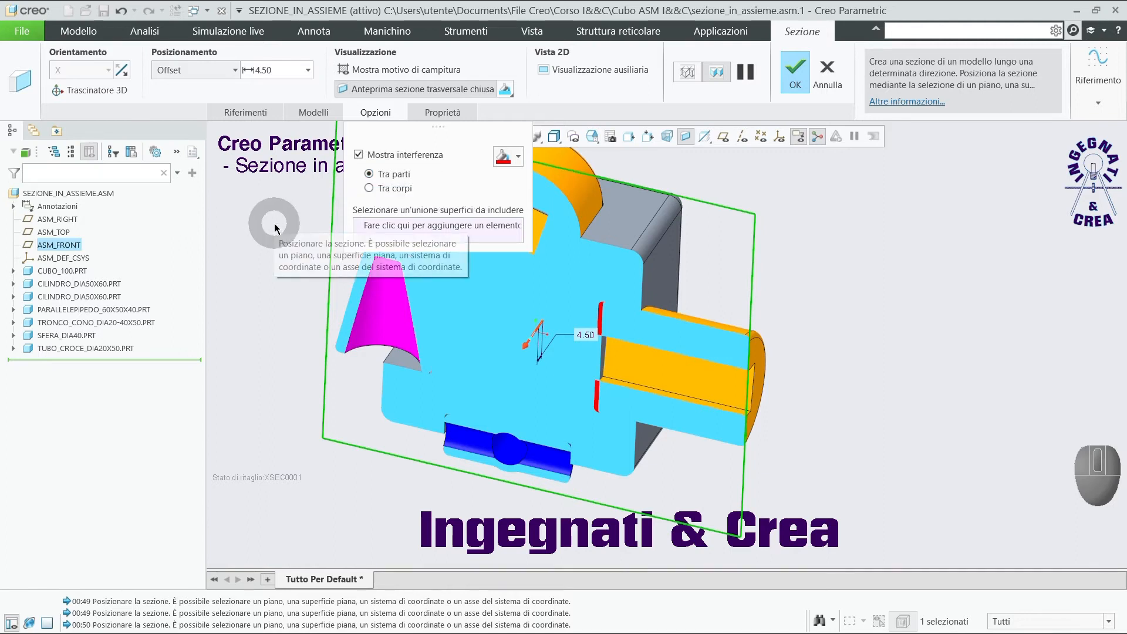
click(519, 158)
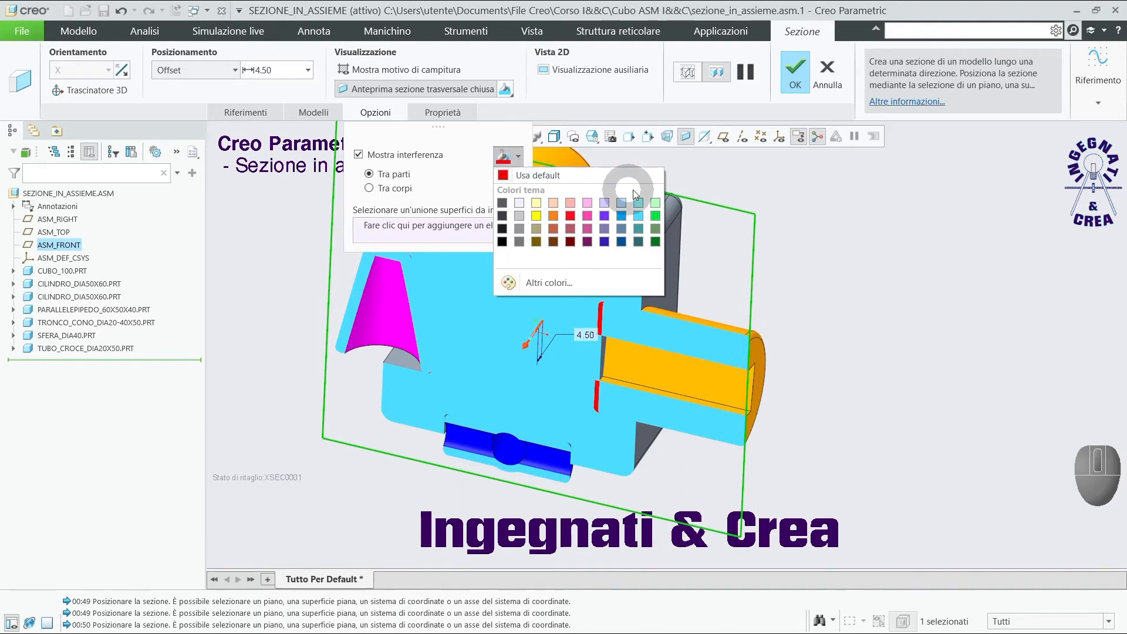
click(819, 191)
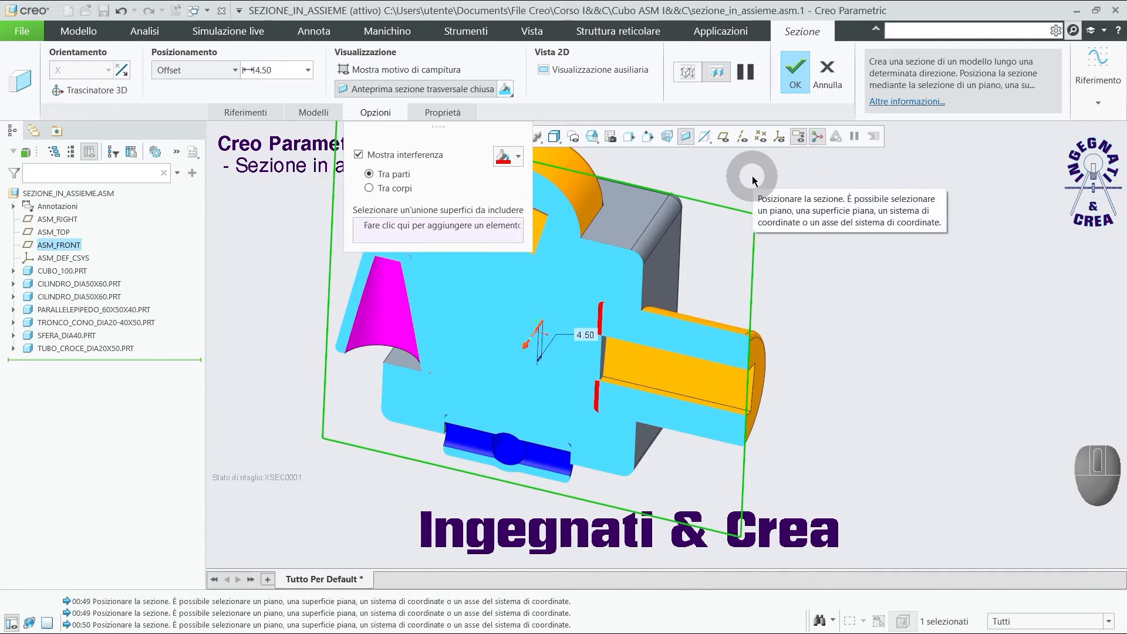
click(364, 116)
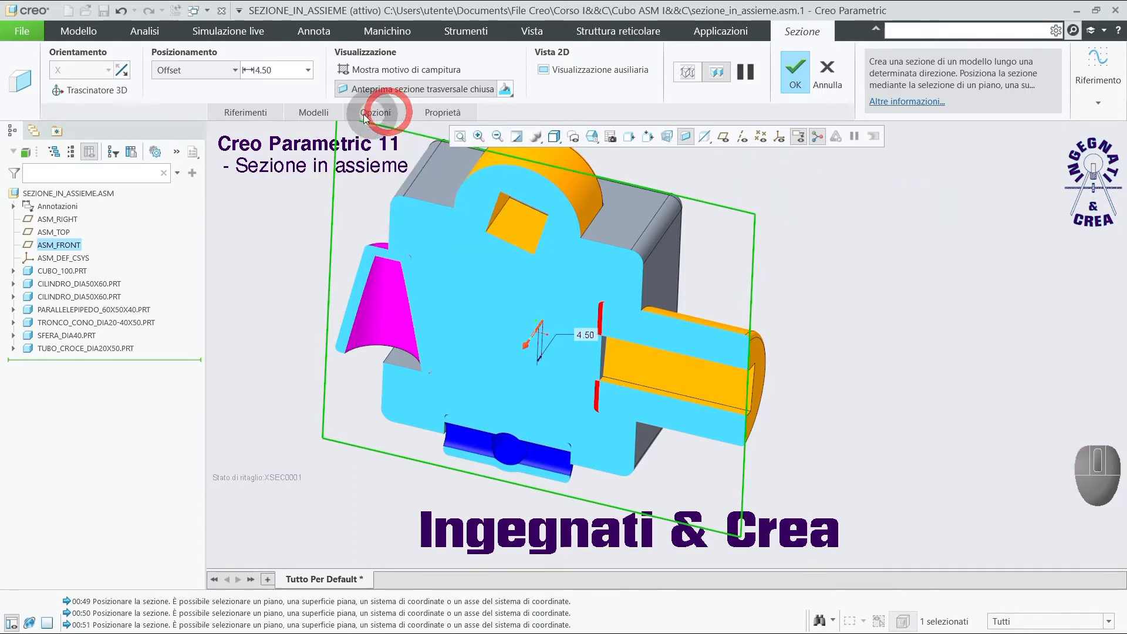
scroll(755, 320, up, 2)
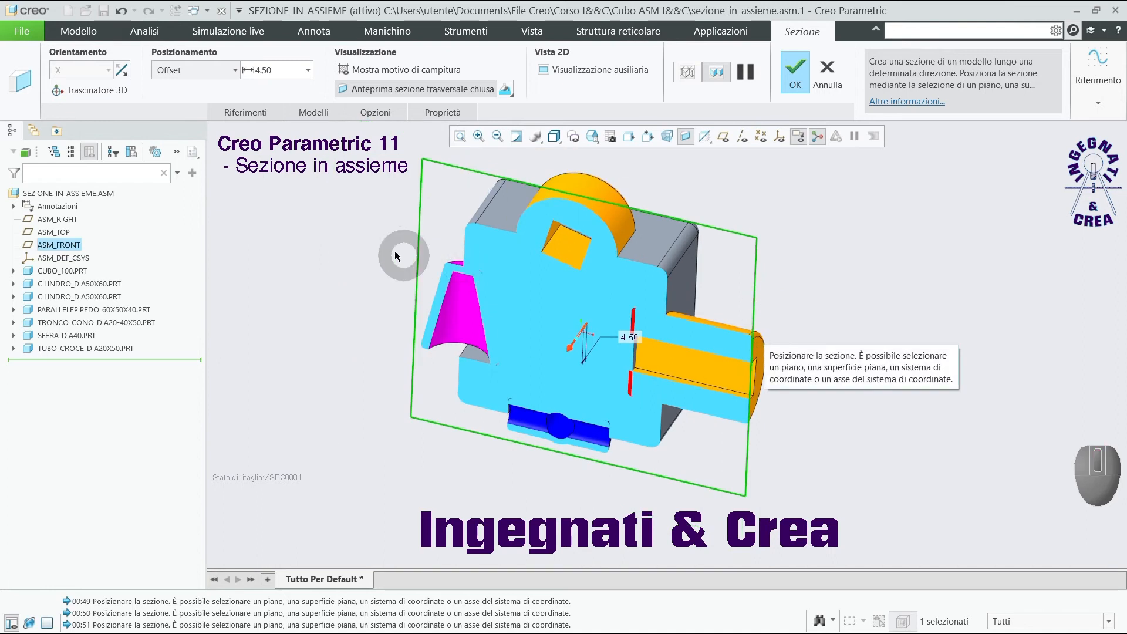
Step: Exclude the side cylinder CILINDRO_DIA50X60 and the cone TRONCO_CONO_DIA20-40X50 from the section
click(303, 116)
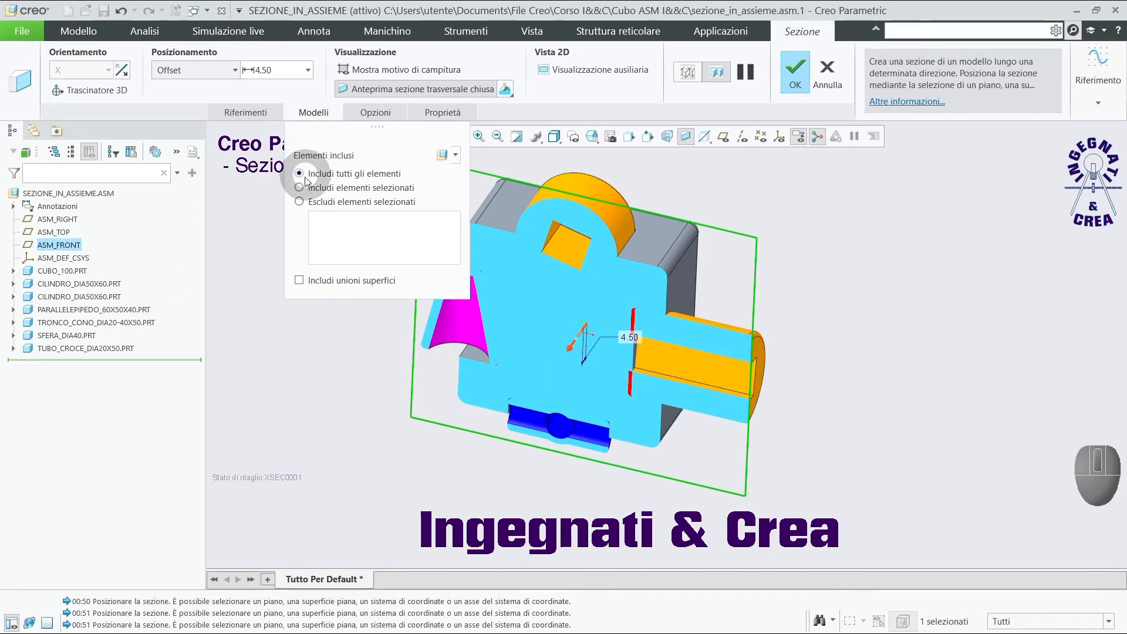
click(300, 202)
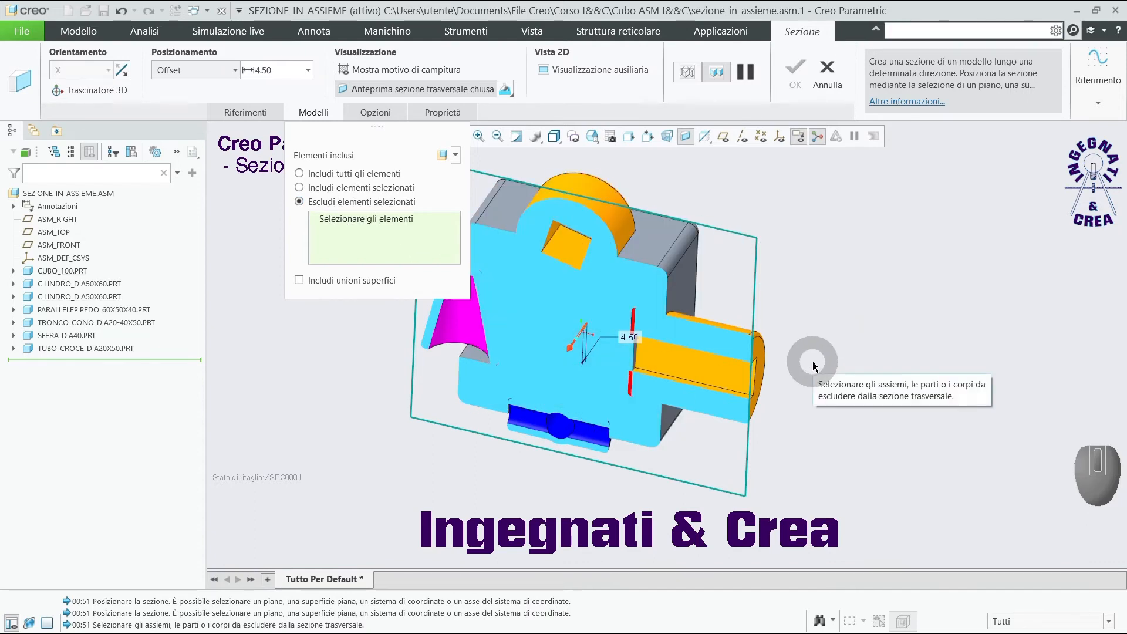
click(454, 328)
scroll(659, 392, up, 2)
scroll(572, 407, down, 2)
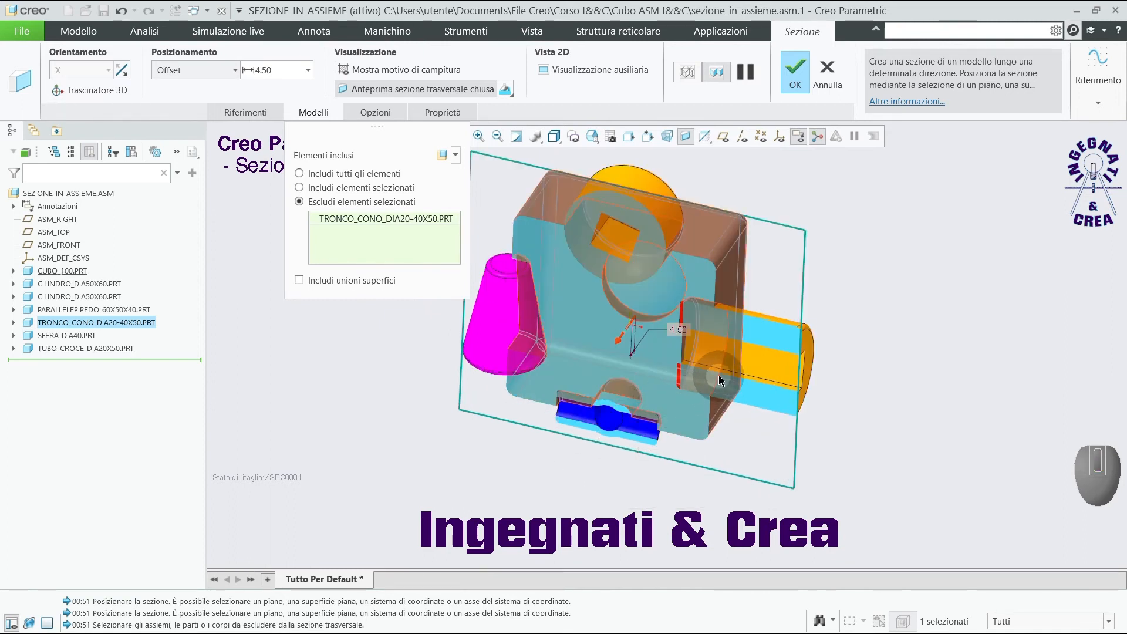
click(772, 393)
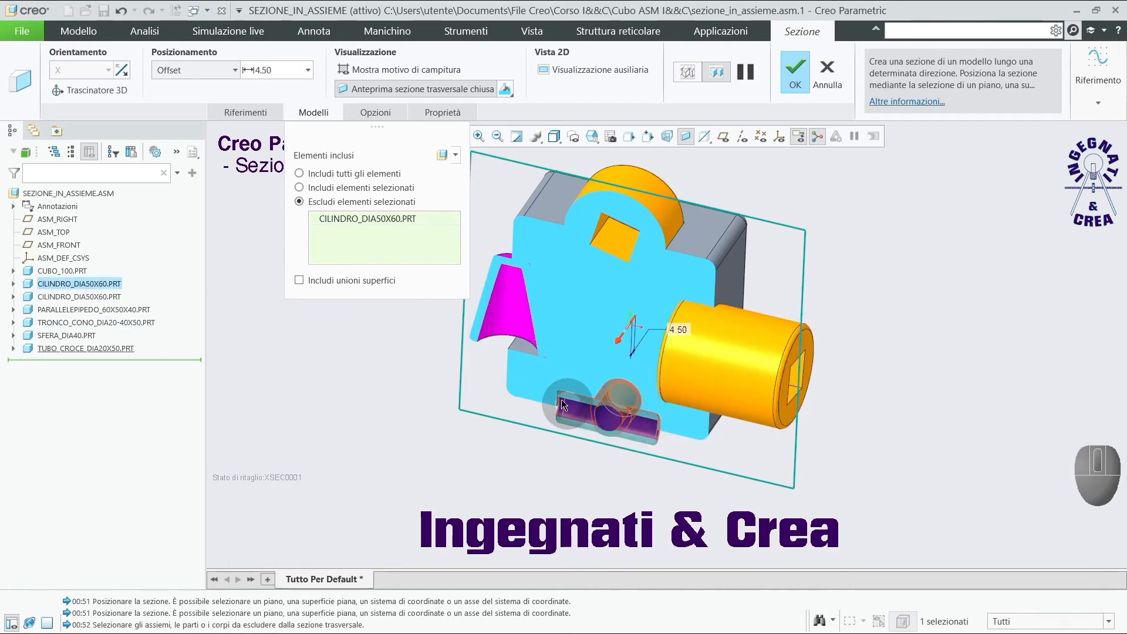
ctrl+click(503, 328)
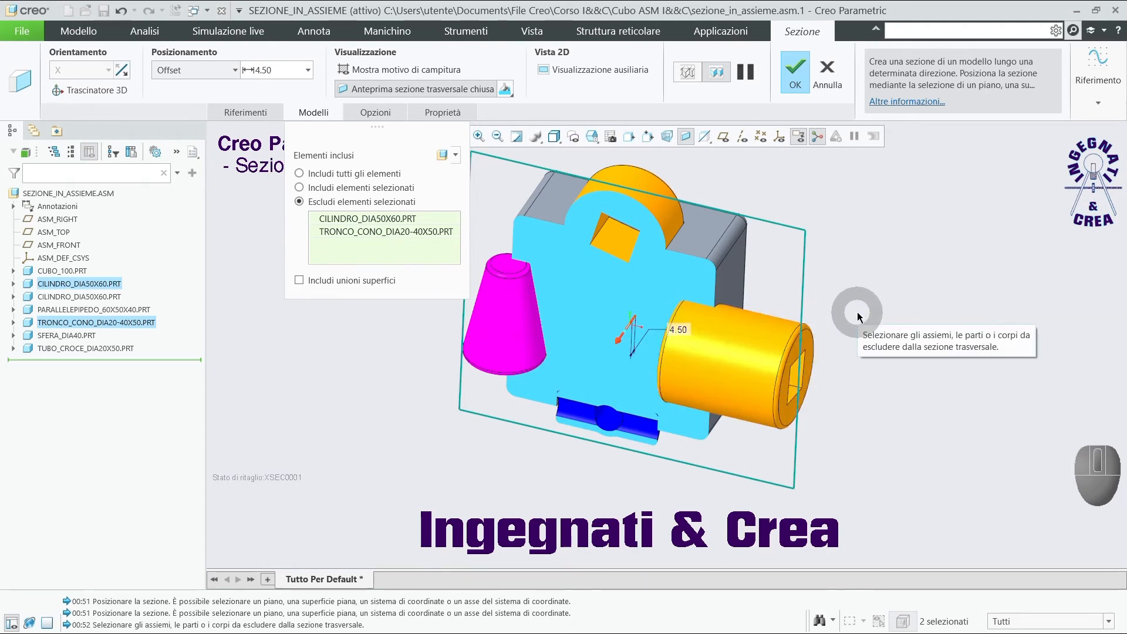
scroll(907, 308, up, 2)
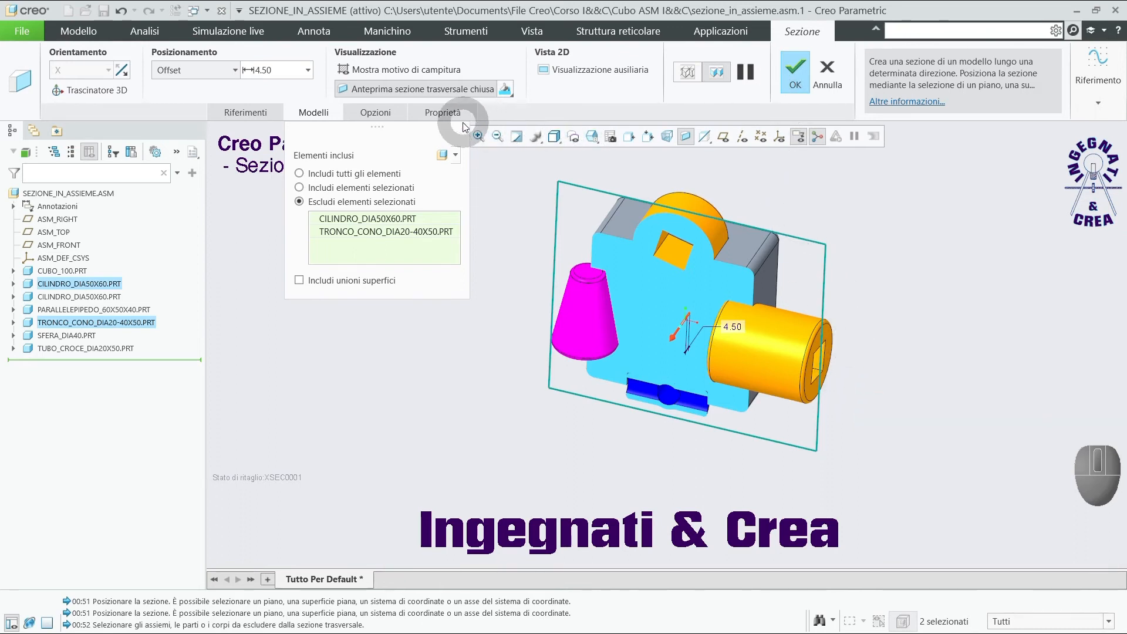
Step: Review the section's name property and turn on the auxiliary 2D view of the section
click(444, 113)
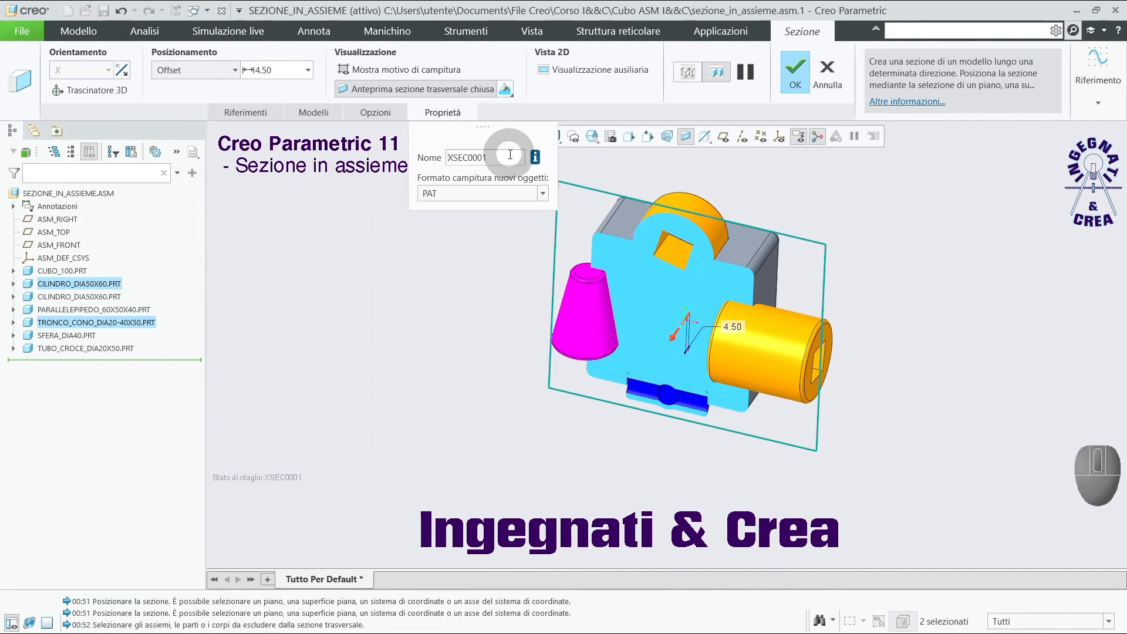
drag(510, 157, 435, 157)
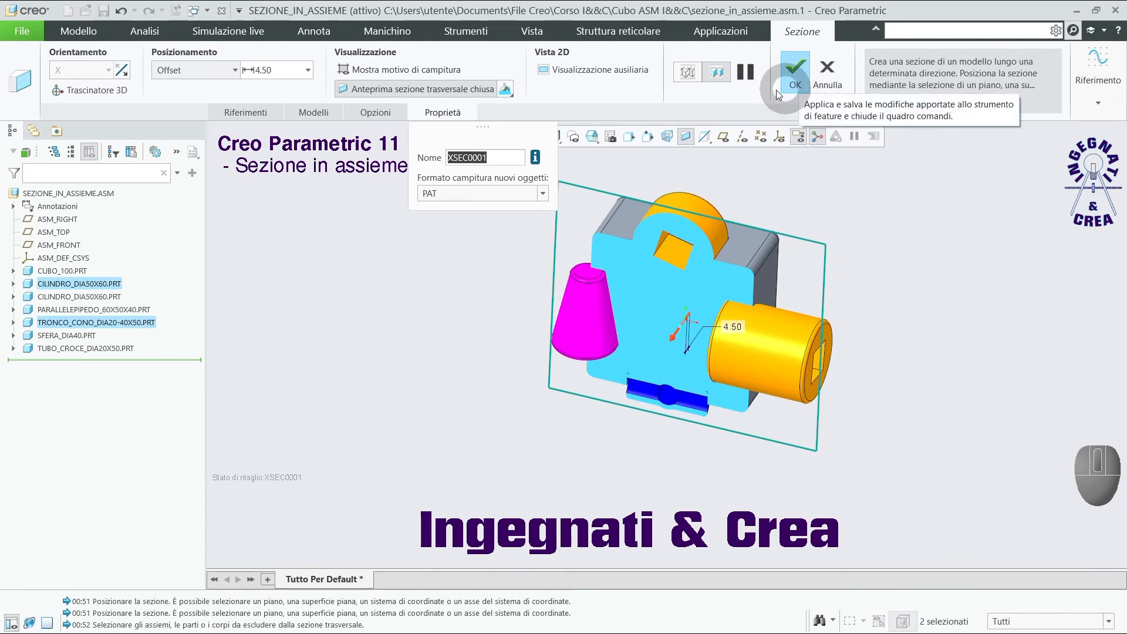
click(609, 72)
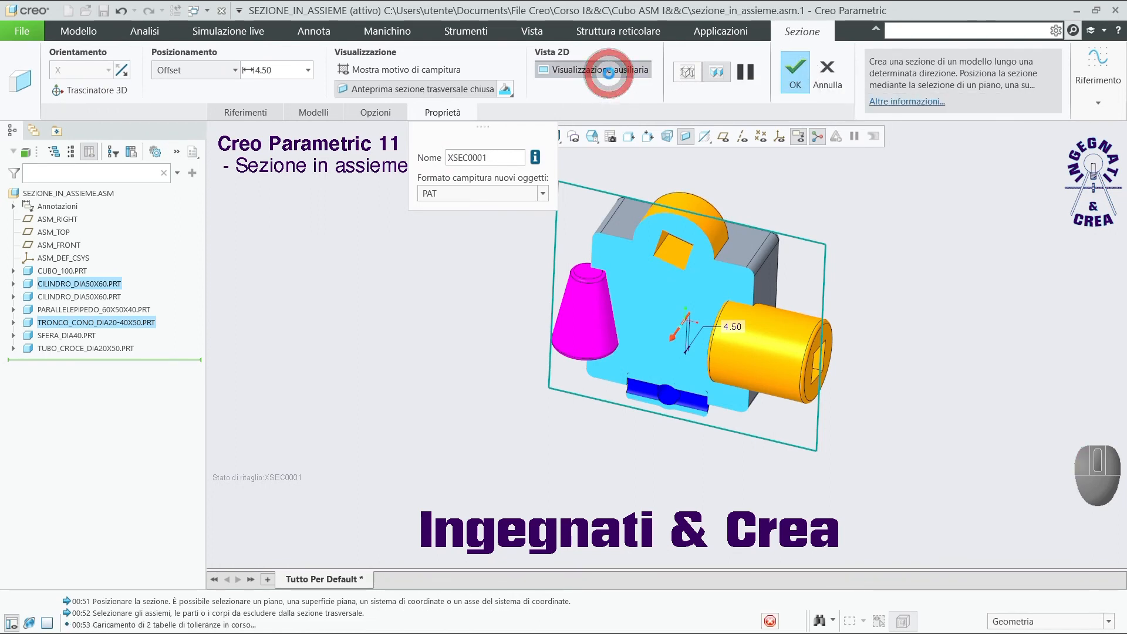
Step: Set the section to include all assembly components, check it in the 2D section viewer and accept the section
click(304, 112)
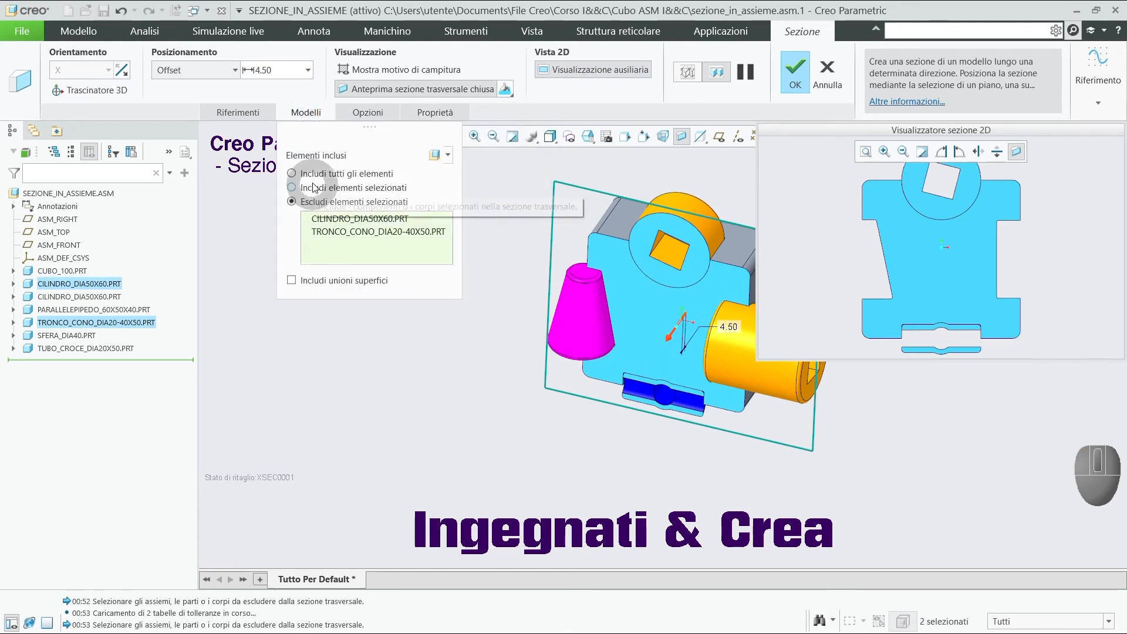
click(315, 175)
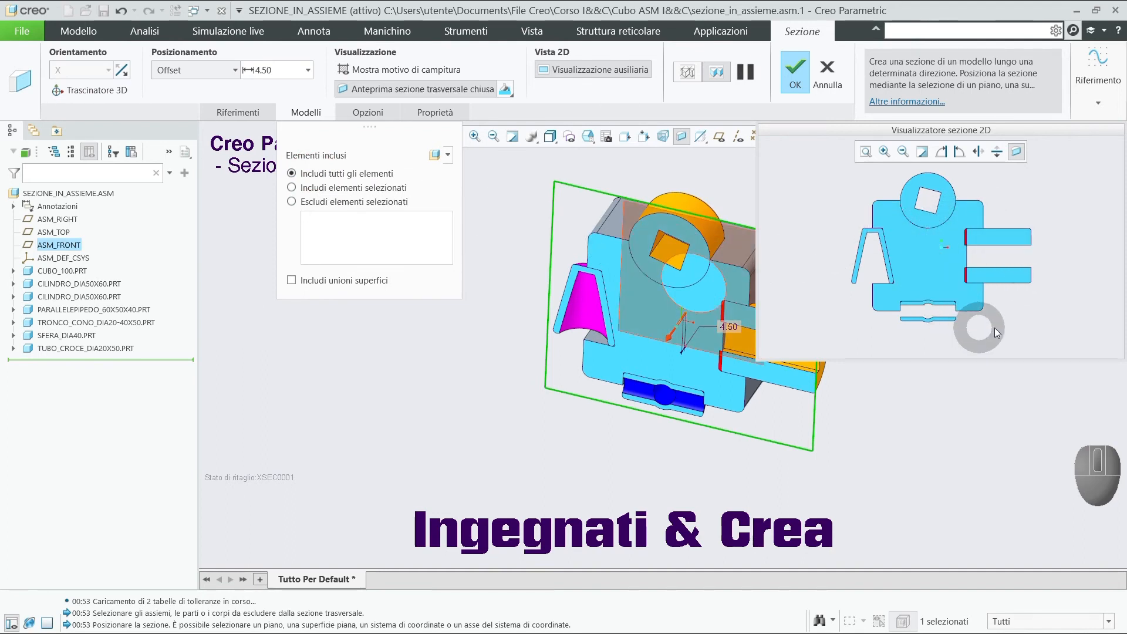
scroll(938, 273, down, 2)
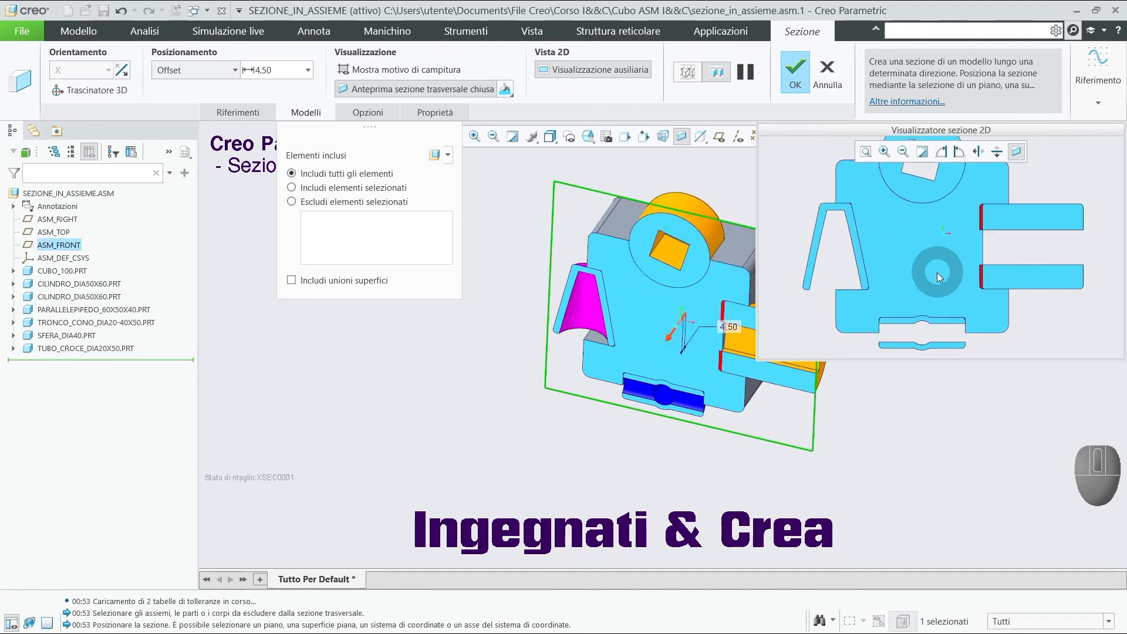
scroll(938, 273, up, 1)
scroll(938, 273, up, 1)
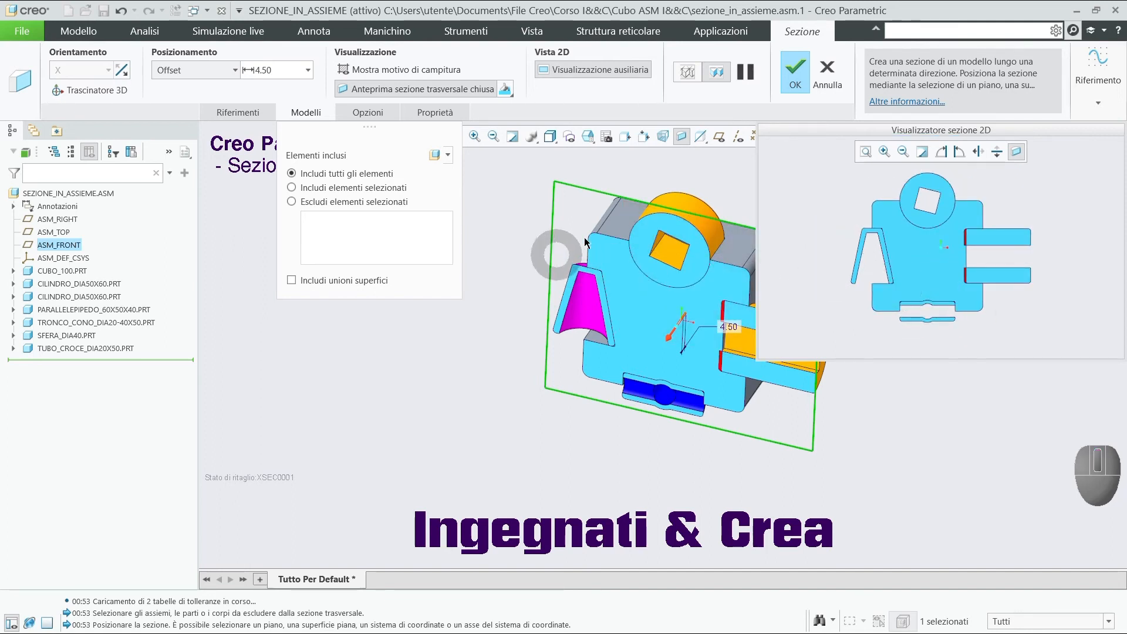
click(799, 74)
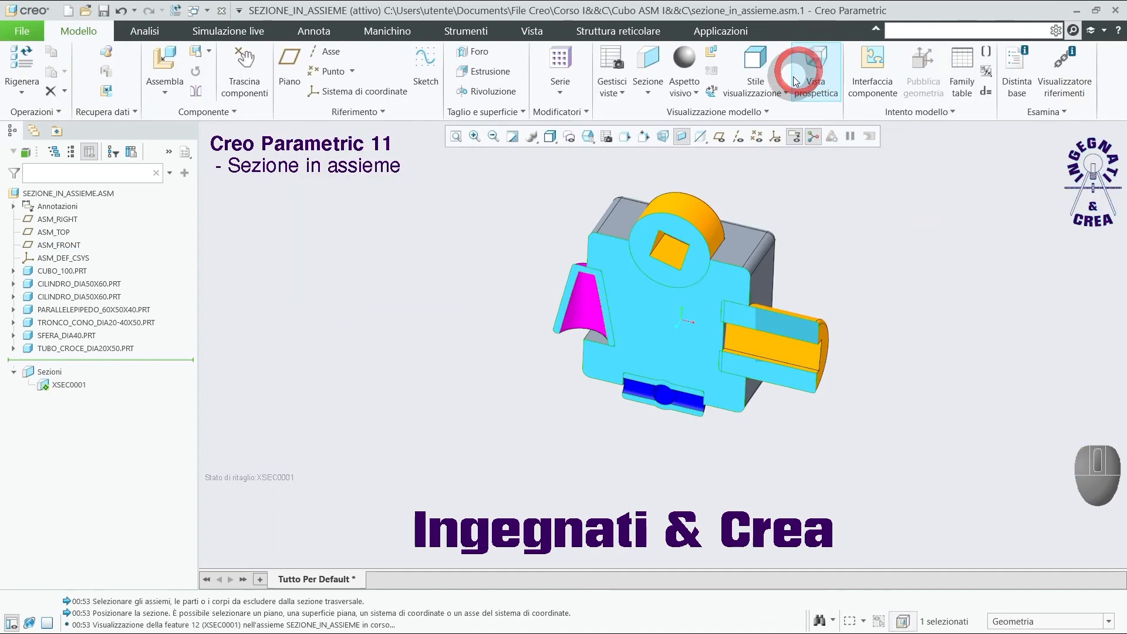
click(496, 304)
scroll(453, 310, up, 1)
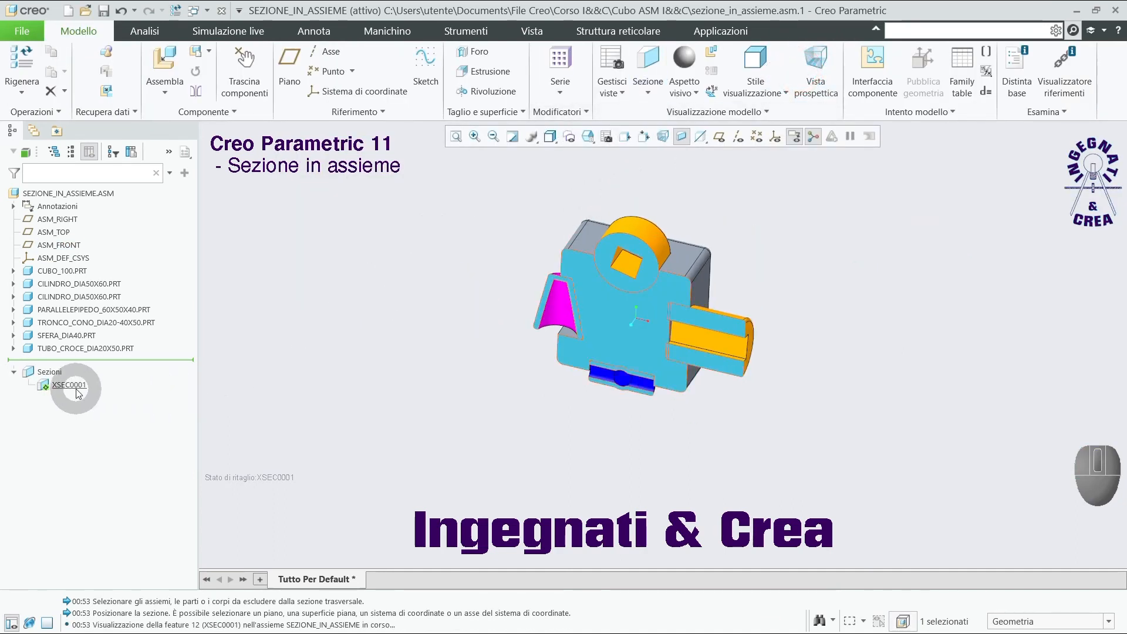
Step: Switch to the ESERCIZIO_N6 part and deactivate section B so the whole part is displayed
click(209, 12)
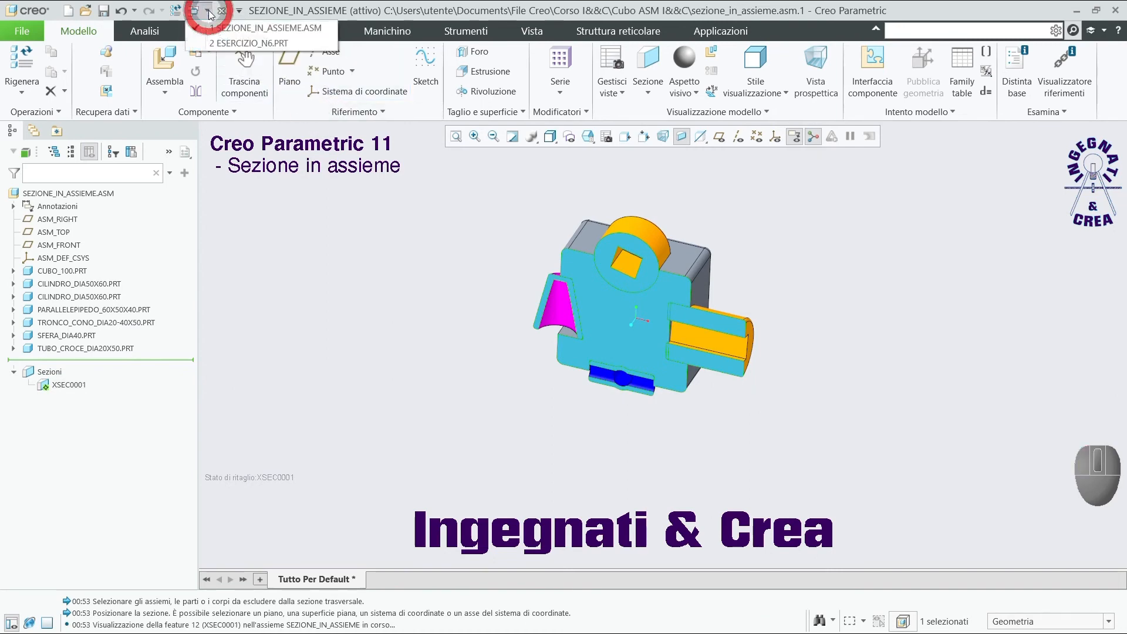
click(217, 43)
scroll(715, 319, up, 3)
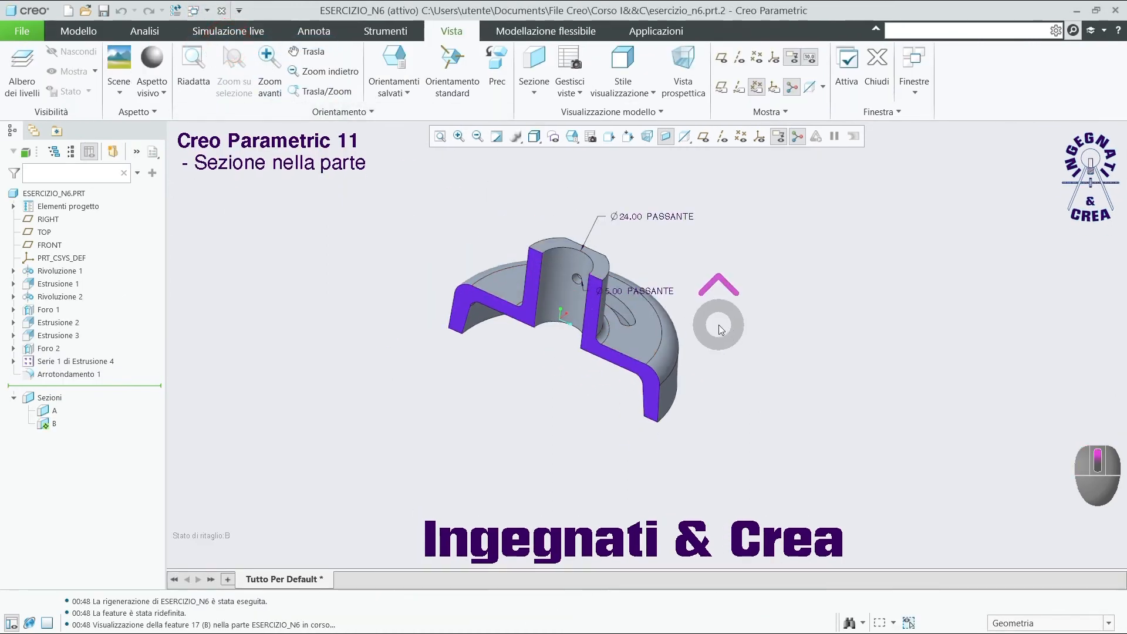
scroll(648, 369, down, 3)
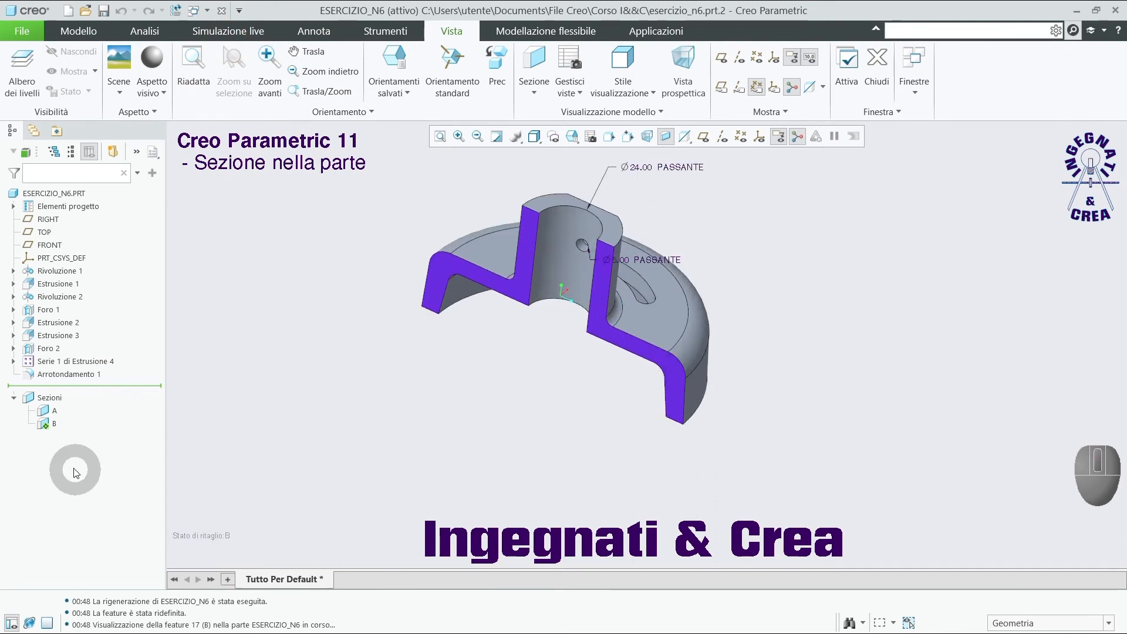
right_click(49, 426)
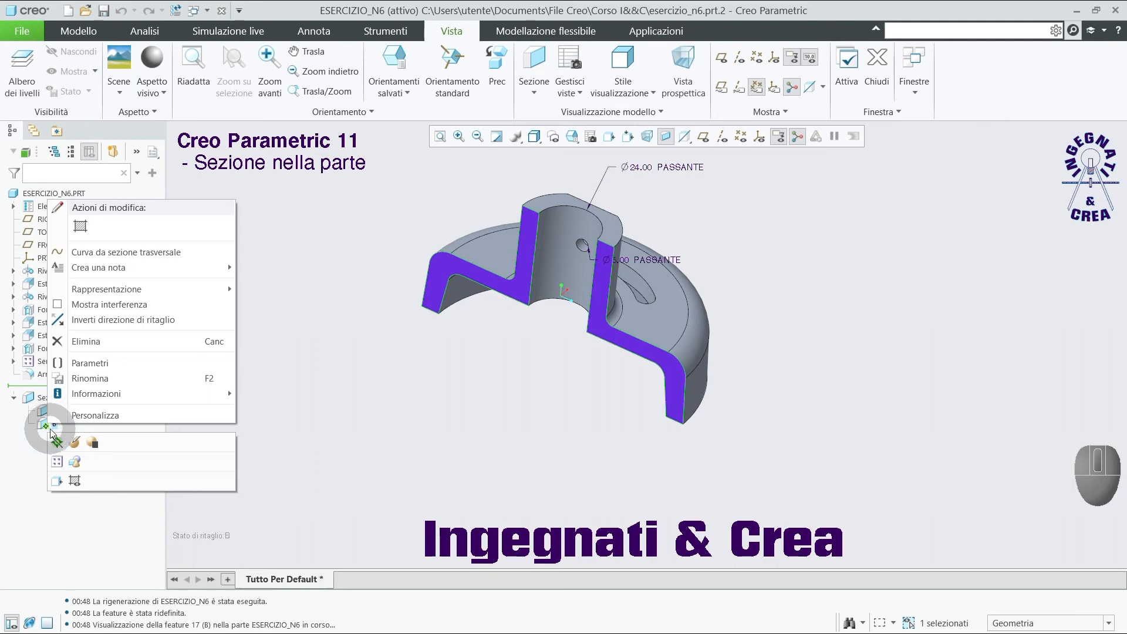
click(57, 442)
click(294, 370)
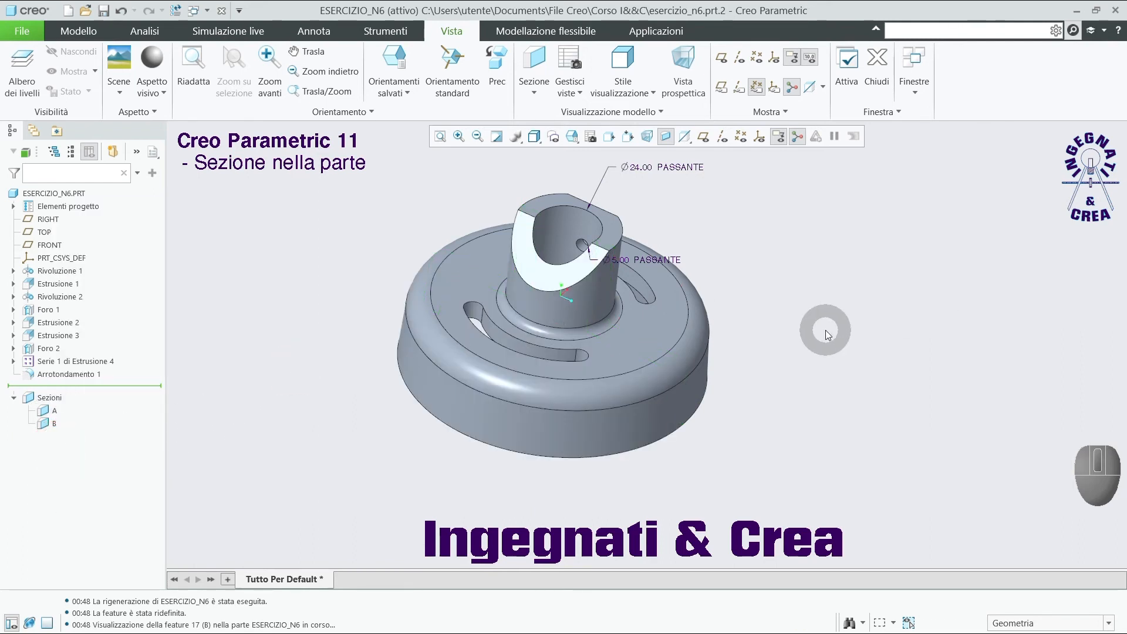
Step: Start an offset section sketched on the hub's flat top face, with the sketch plane facing the screen and axes displayed
mouse_move(813, 329)
middle_down()
mouse_move(794, 329)
mouse_move(800, 304)
mouse_move(810, 345)
middle_up()
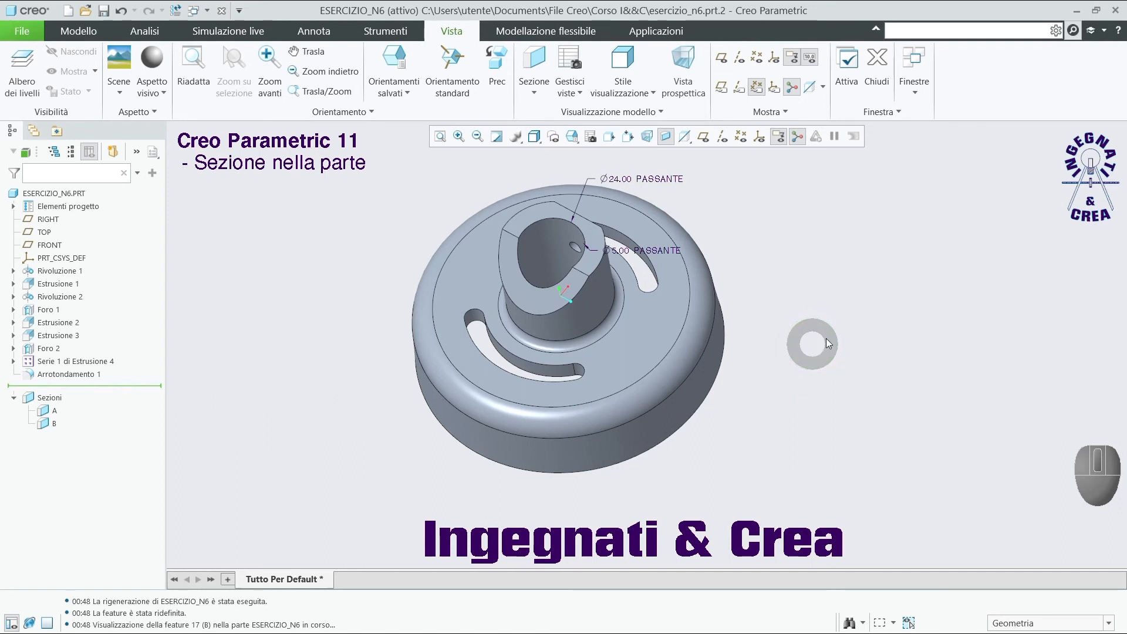
middle_drag(752, 276, 757, 271)
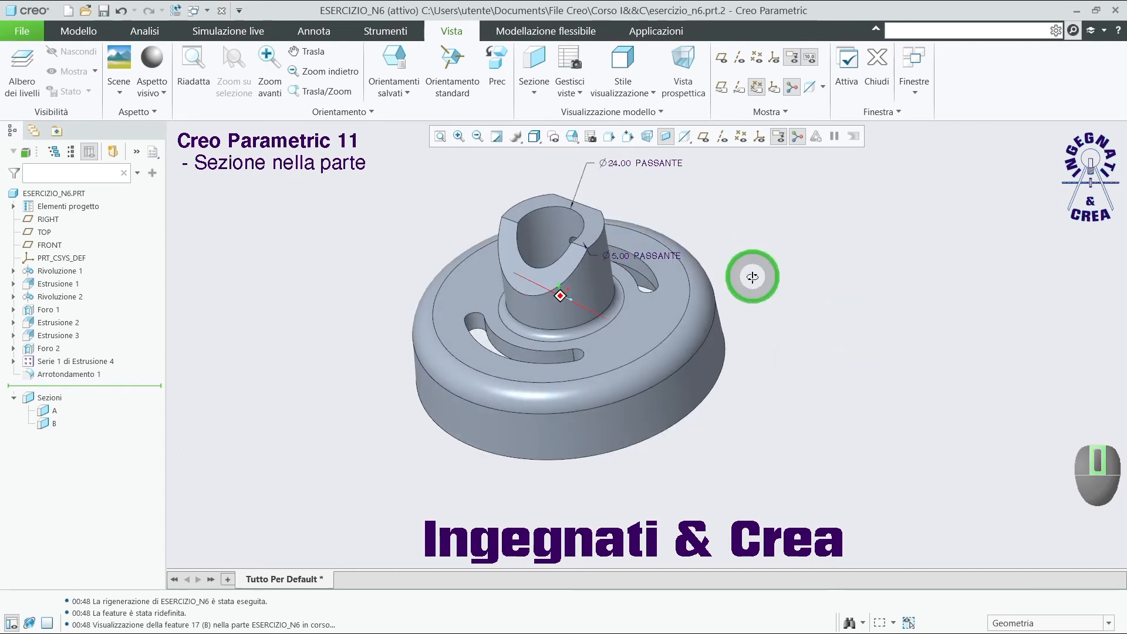
click(536, 95)
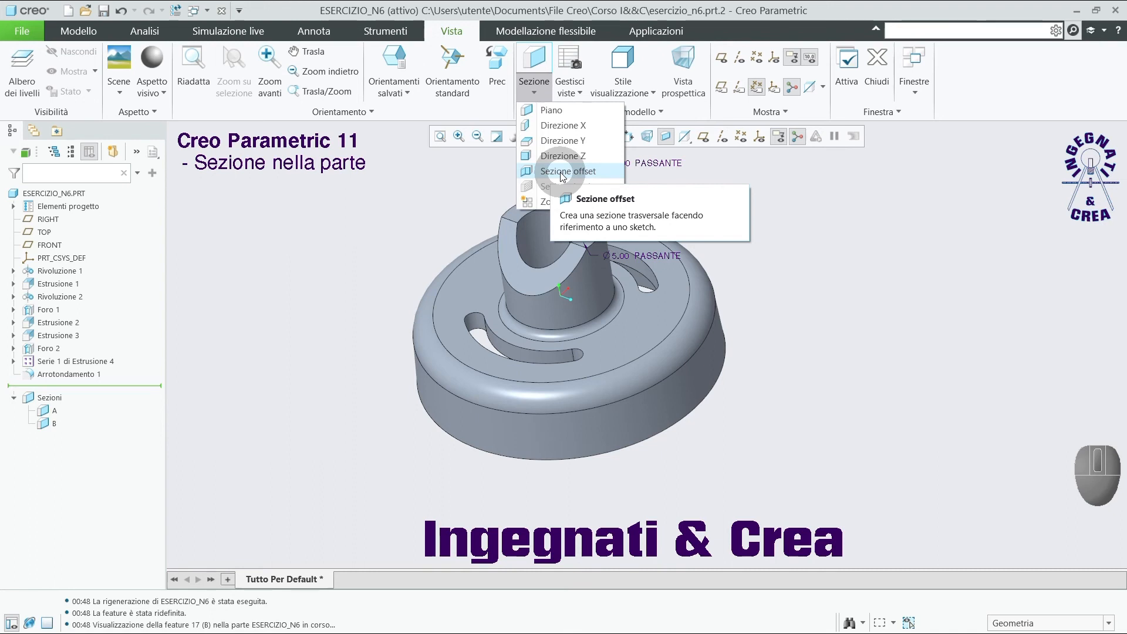
click(562, 172)
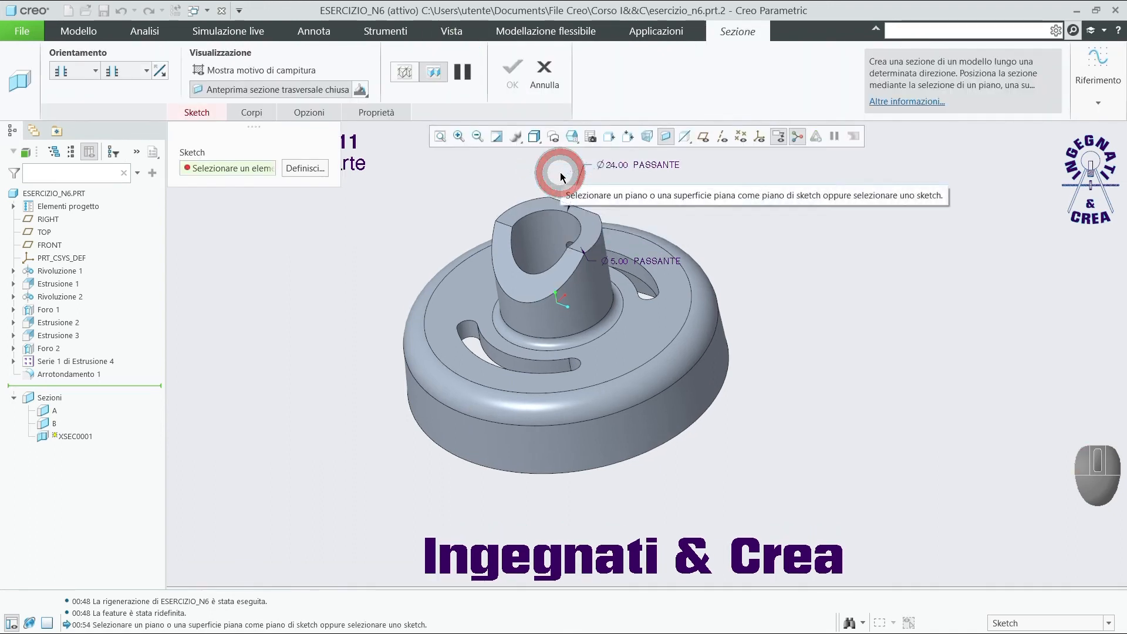
click(593, 230)
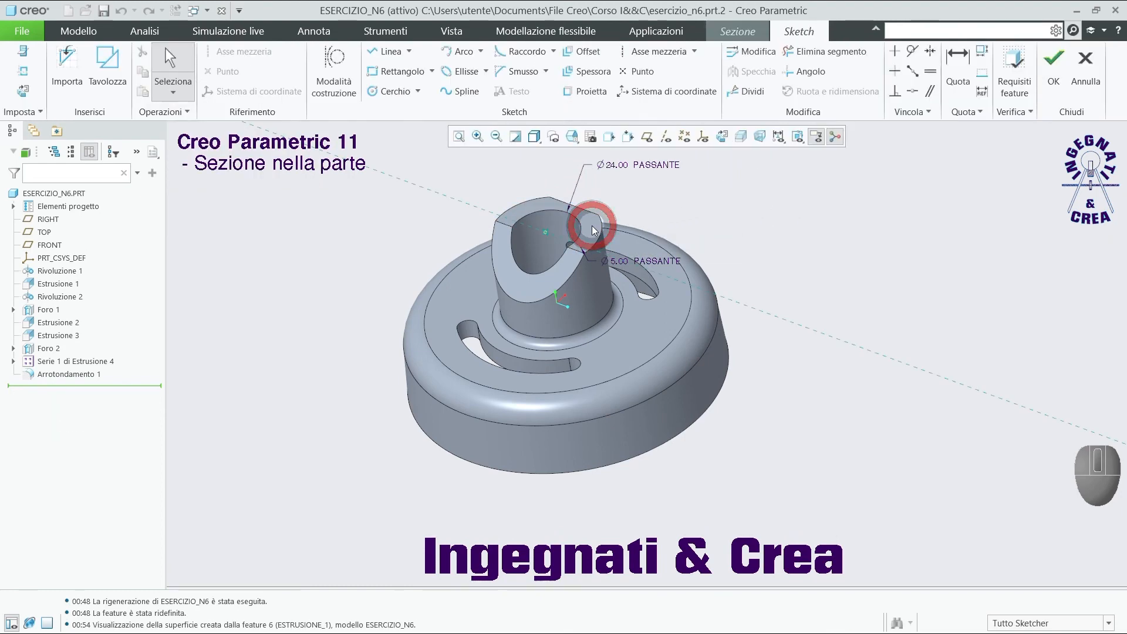
click(725, 141)
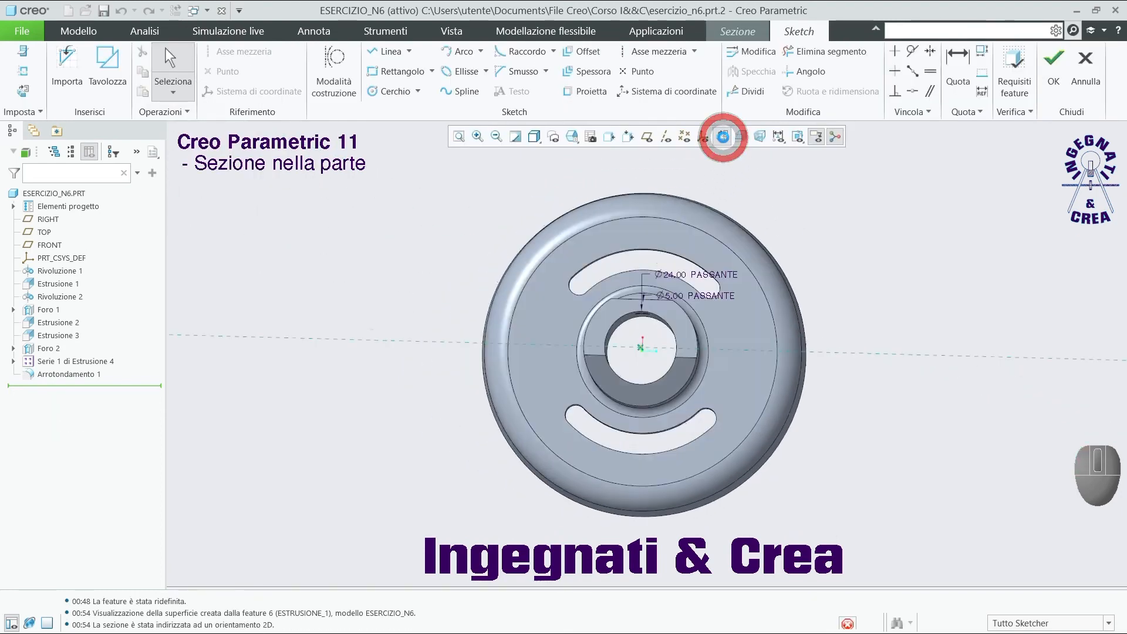
click(666, 136)
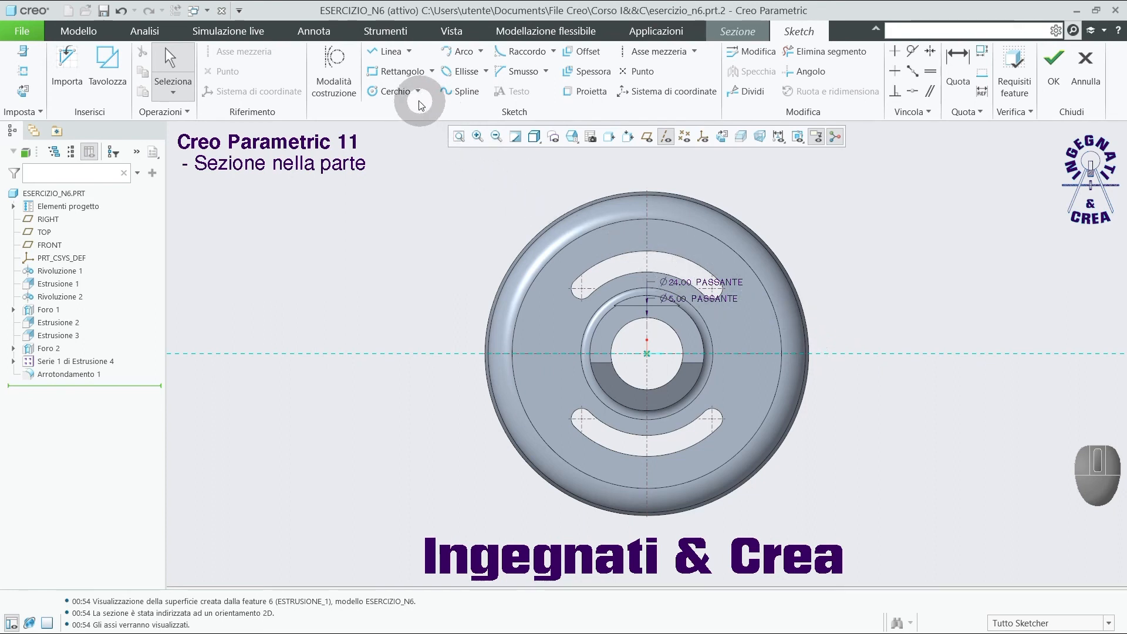
Step: Sketch a two-line chain from the upper-left outer edge to the part's centre and straight down to the lower outer edge
click(383, 53)
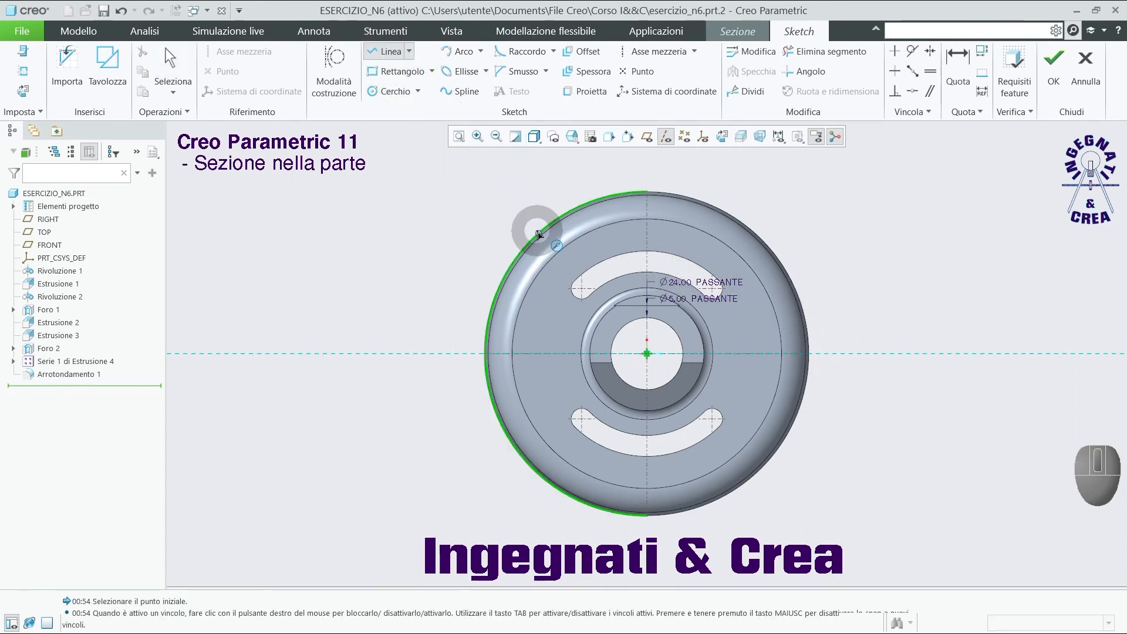
click(539, 234)
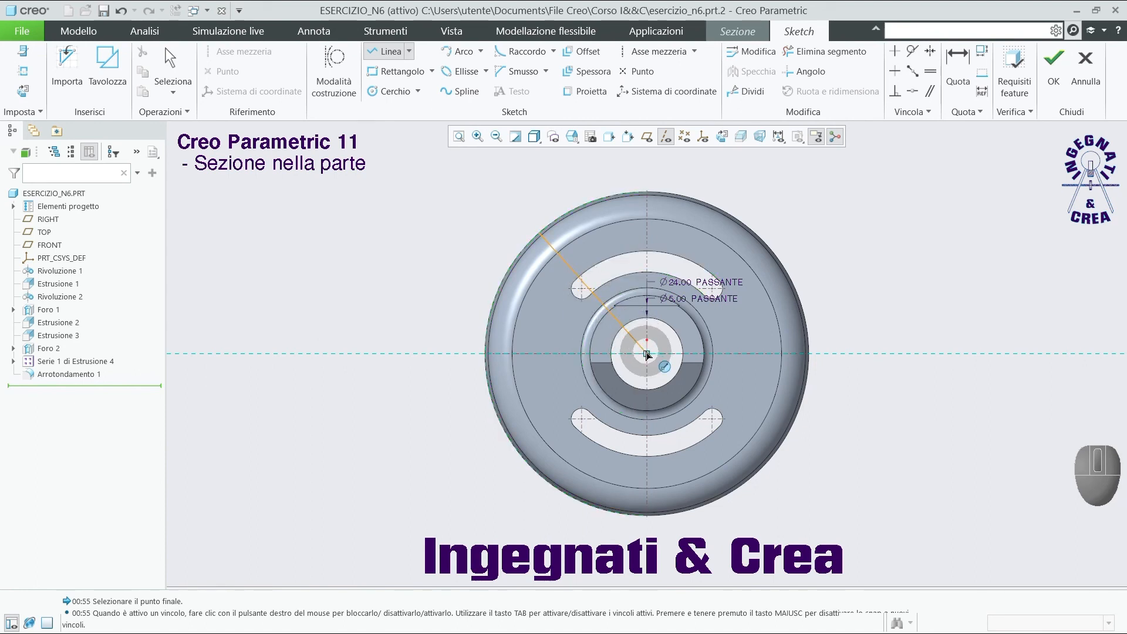
click(648, 355)
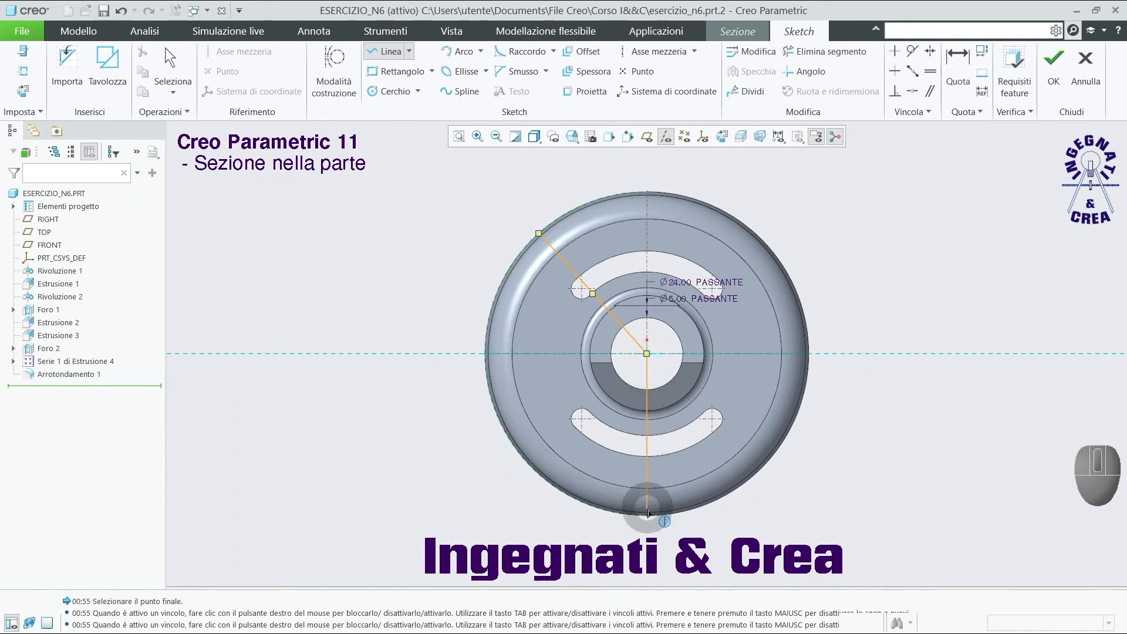
click(647, 516)
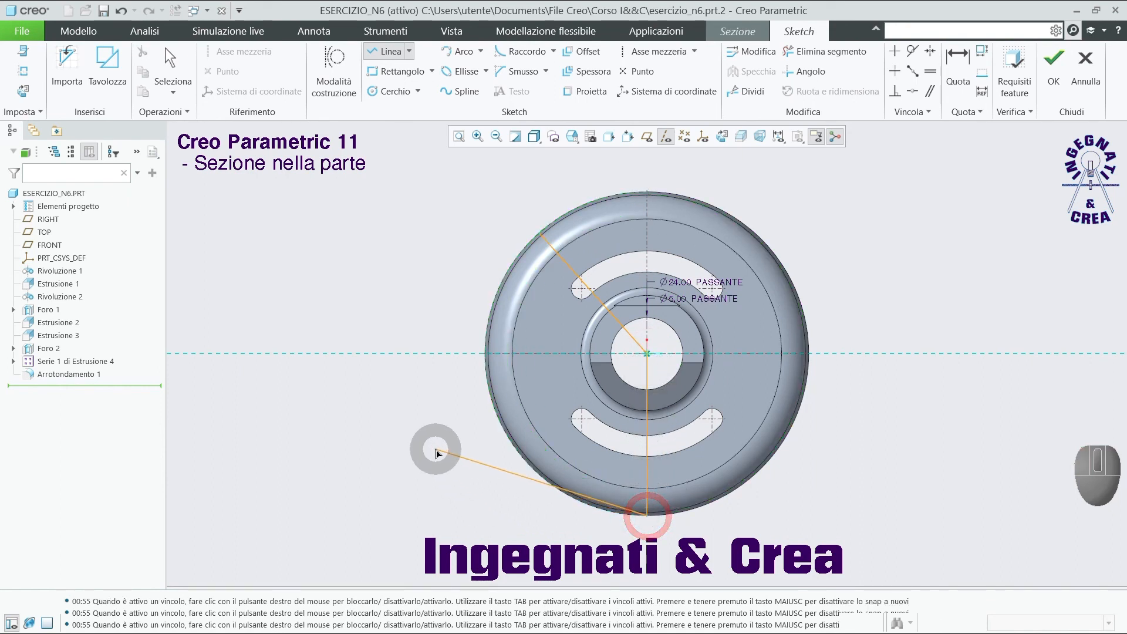
middle_click(436, 448)
Step: Constrain the sloped sketch line to be coincident with the end axis of the upper slot
middle_drag(570, 348, 583, 322)
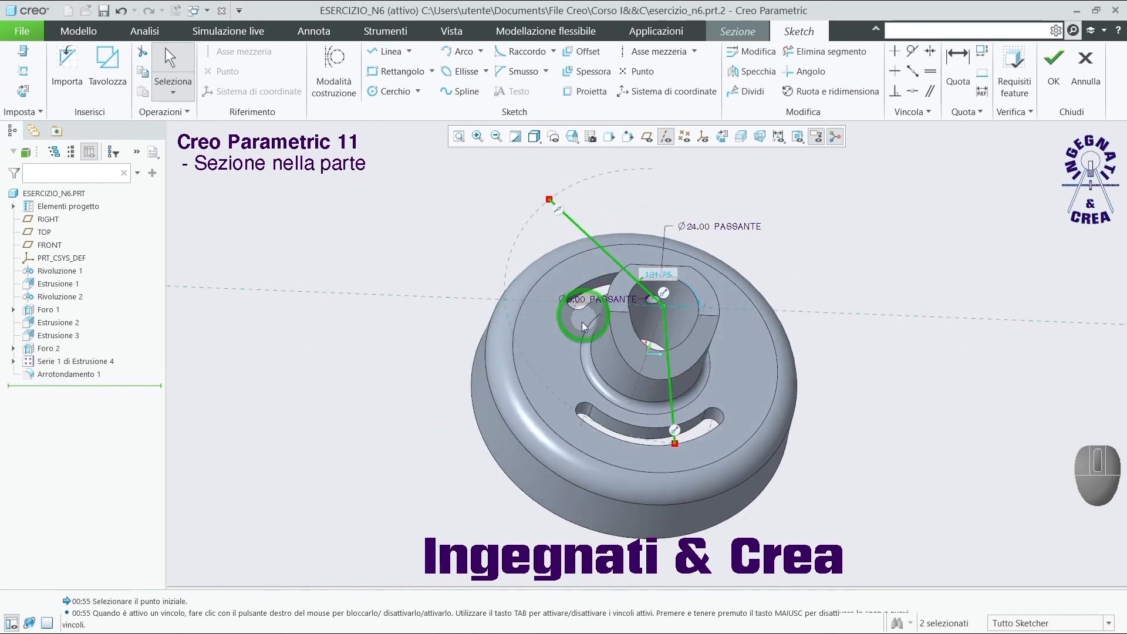
scroll(582, 322, down, 4)
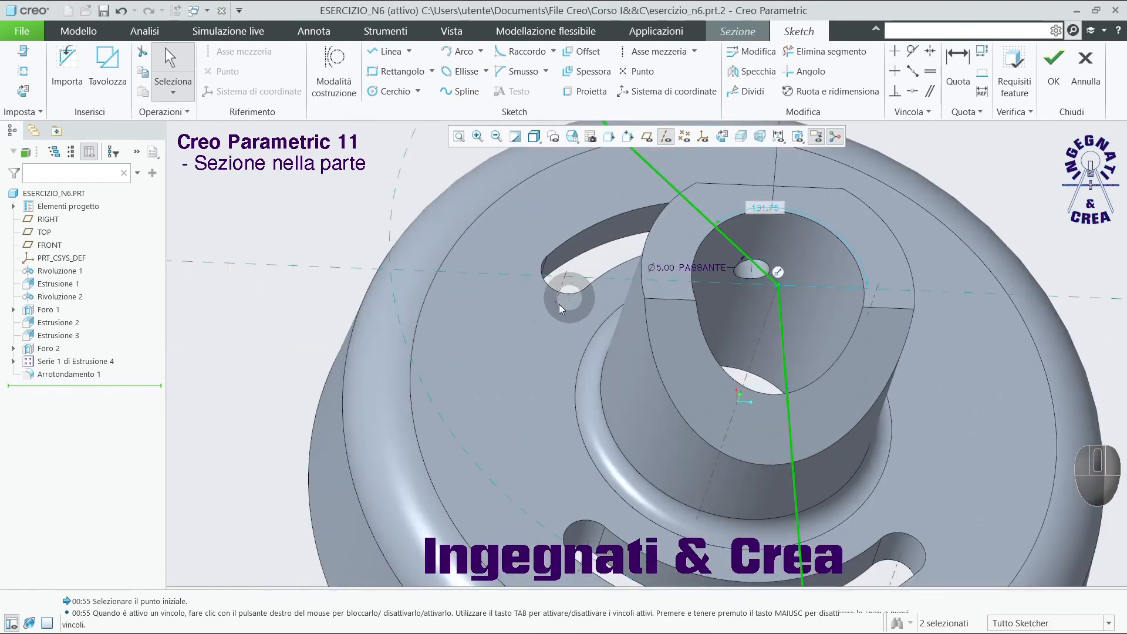
scroll(564, 299, up, 2)
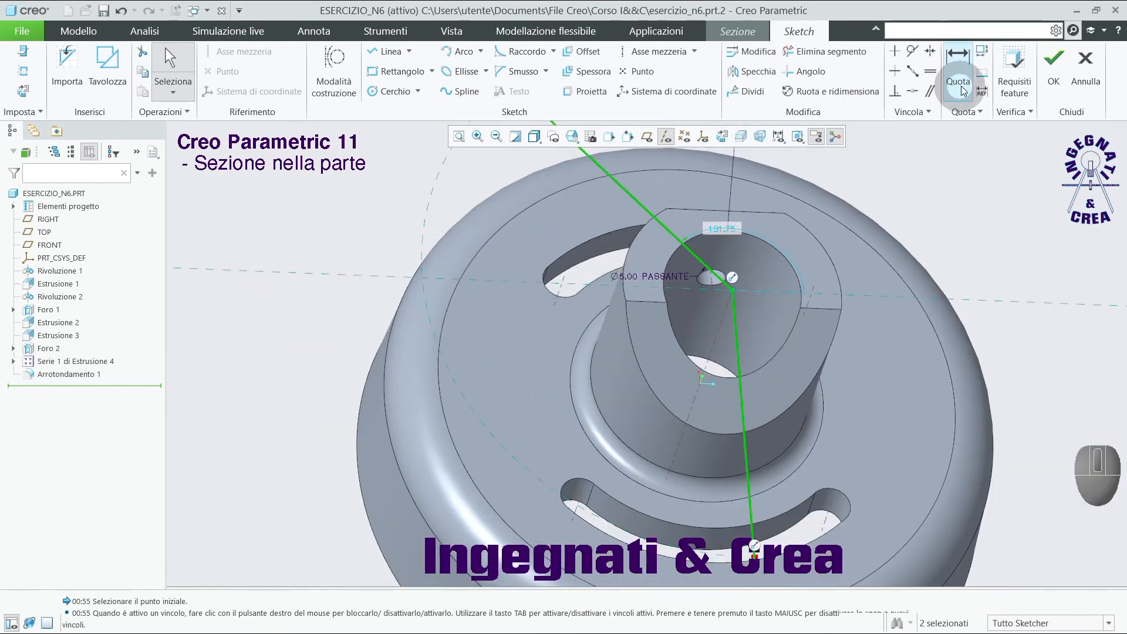
click(914, 92)
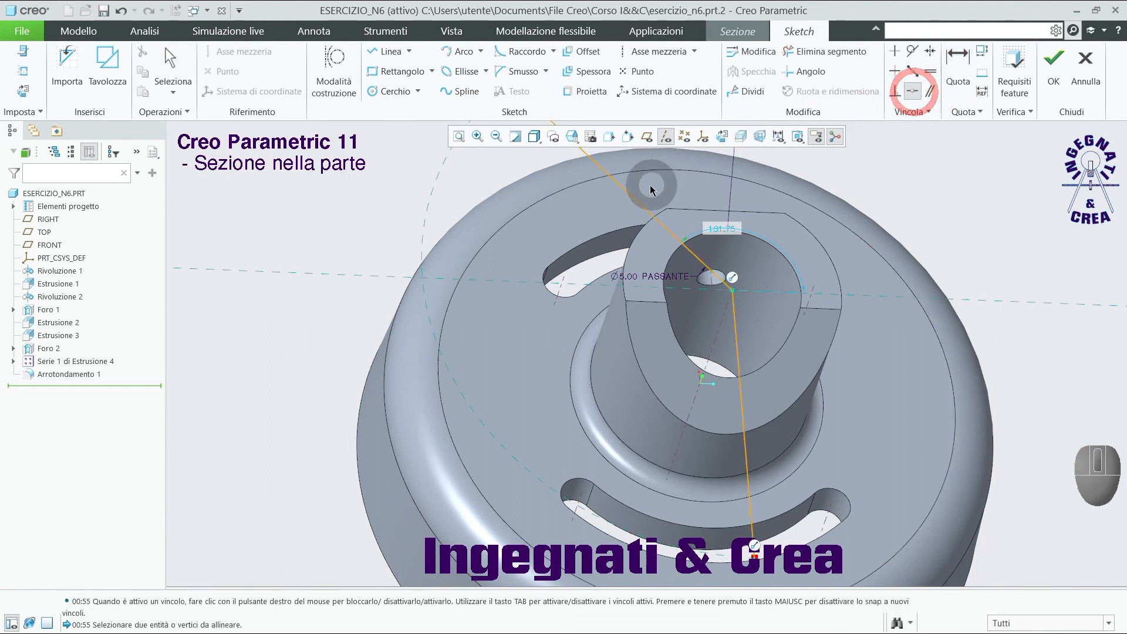
click(630, 200)
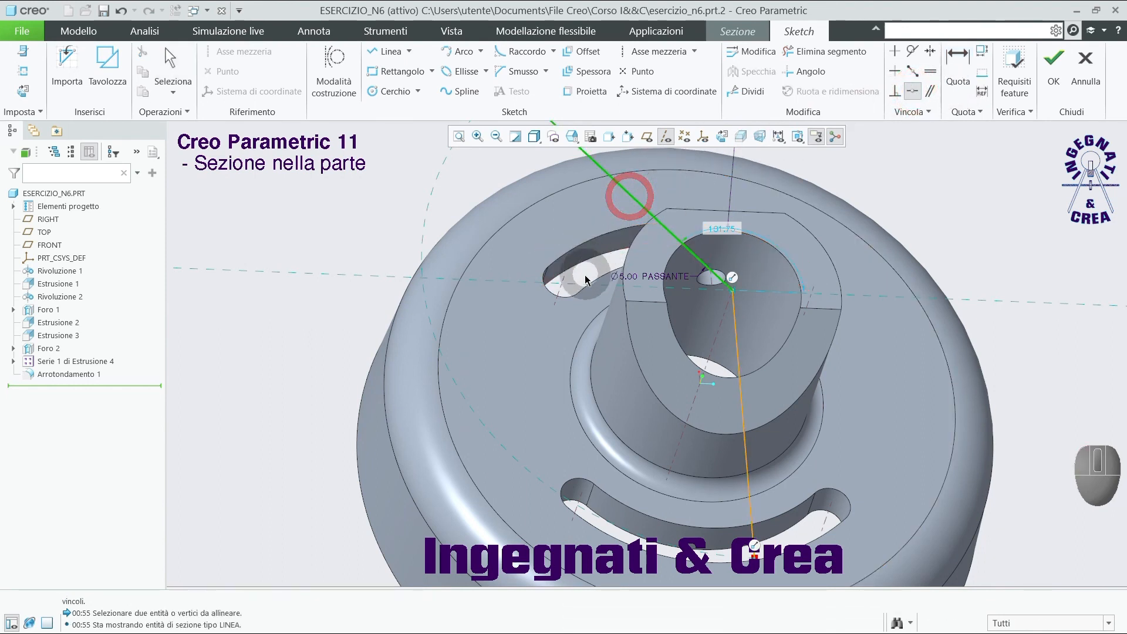
click(558, 296)
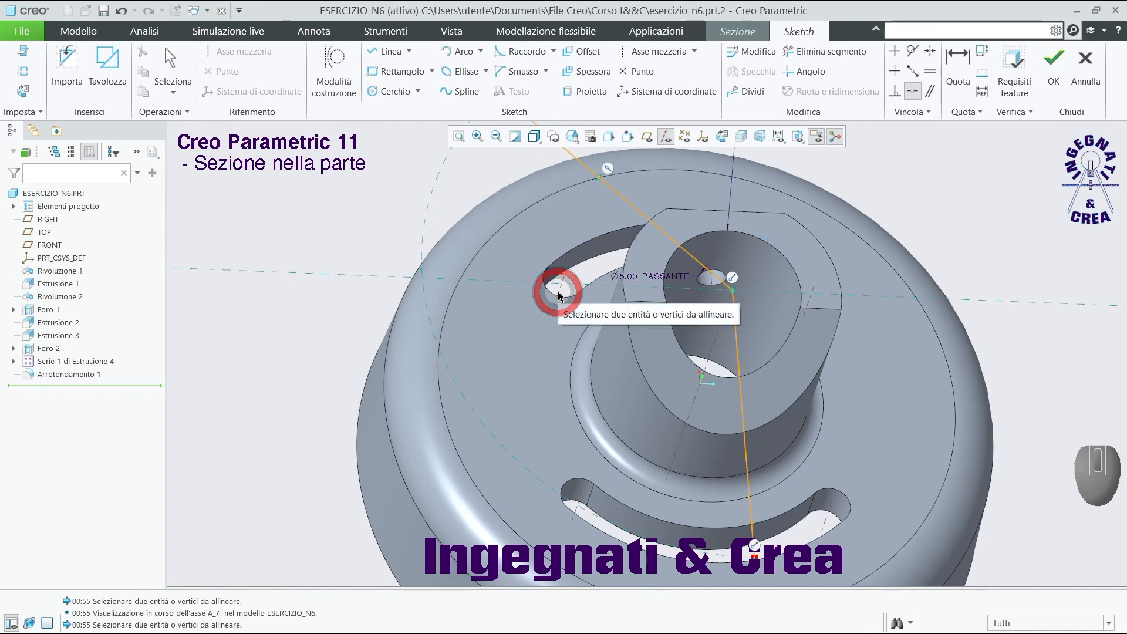
Step: Check the sketch face-on, accept it as the offset section's cutting path and inspect the resulting cut in 3D
click(720, 138)
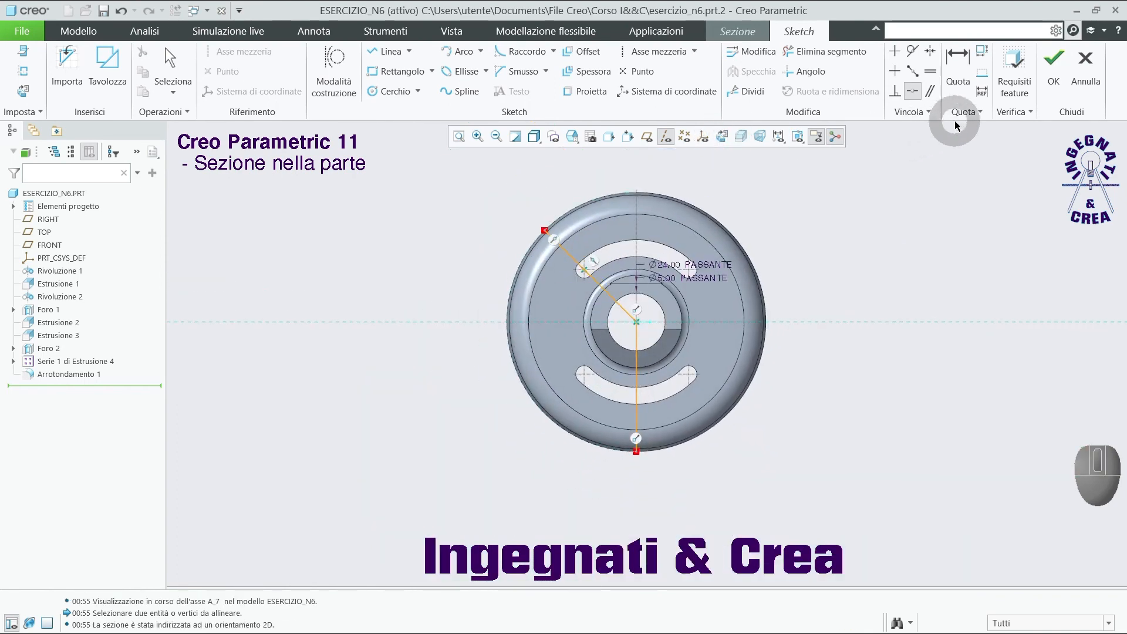
click(1057, 63)
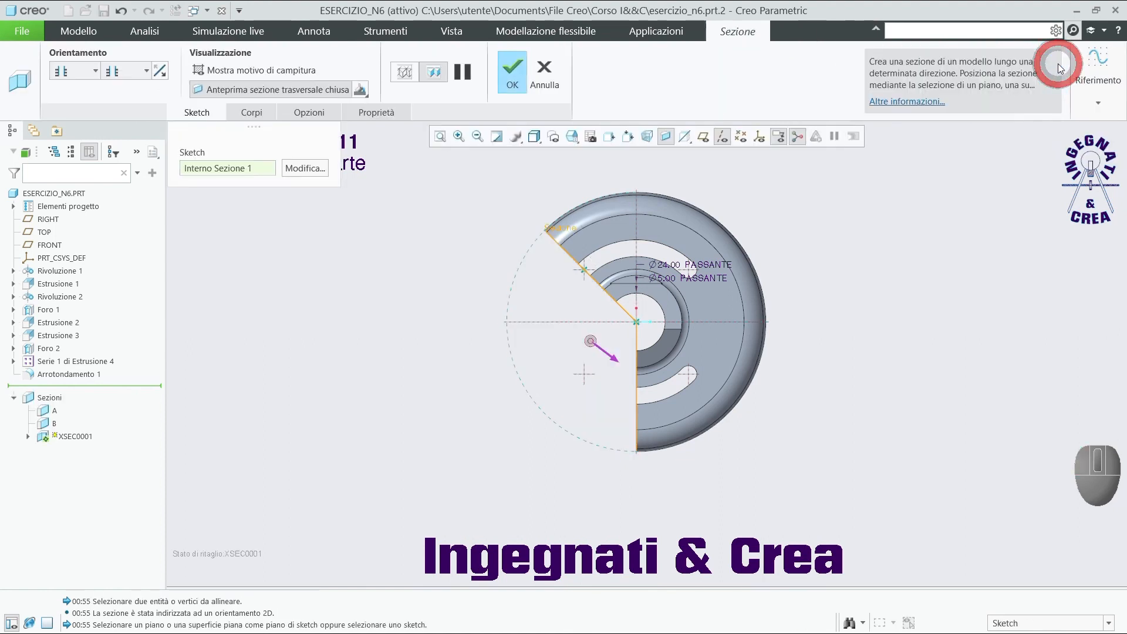
click(892, 214)
middle_drag(796, 254, 824, 214)
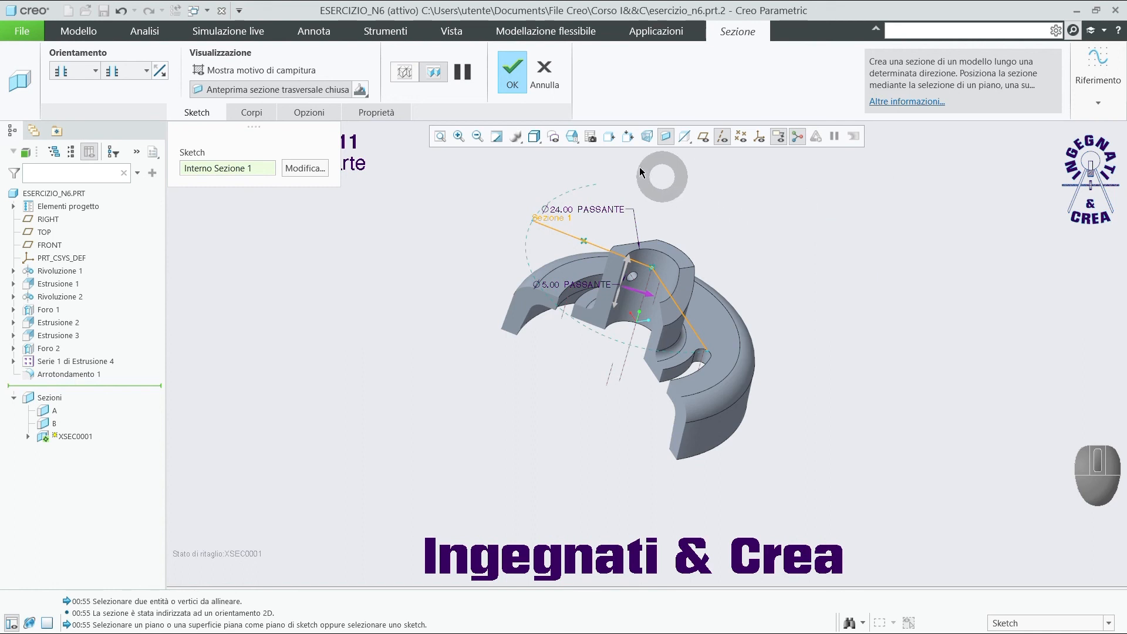
Step: Name the offset section C and accept it, leaving nothing selected
click(390, 113)
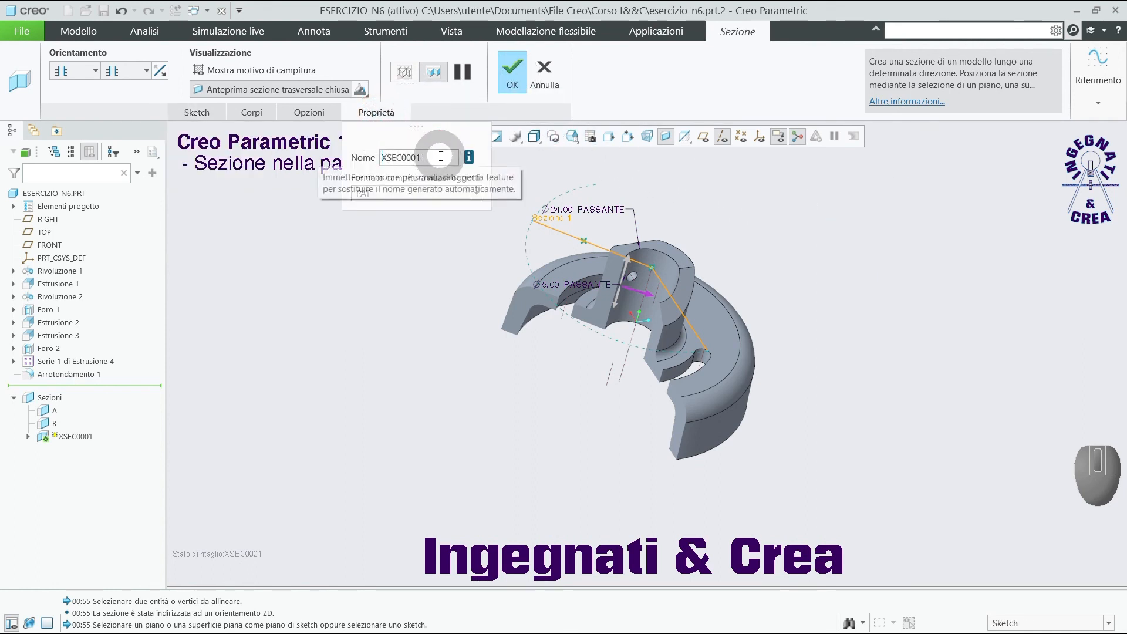
drag(442, 156, 390, 157)
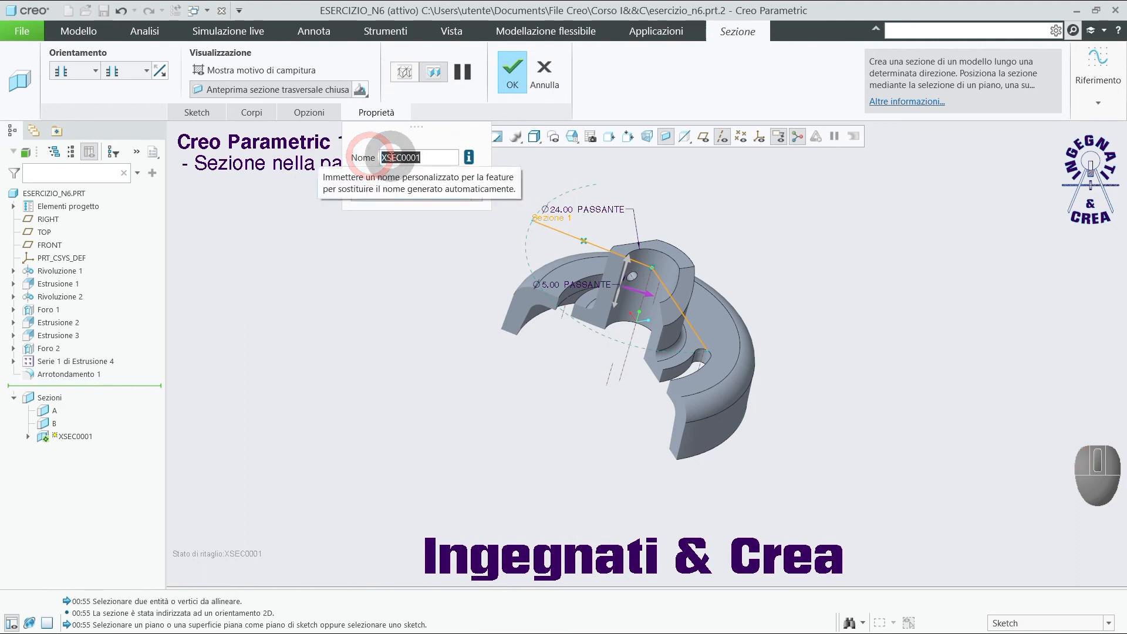
text(C)
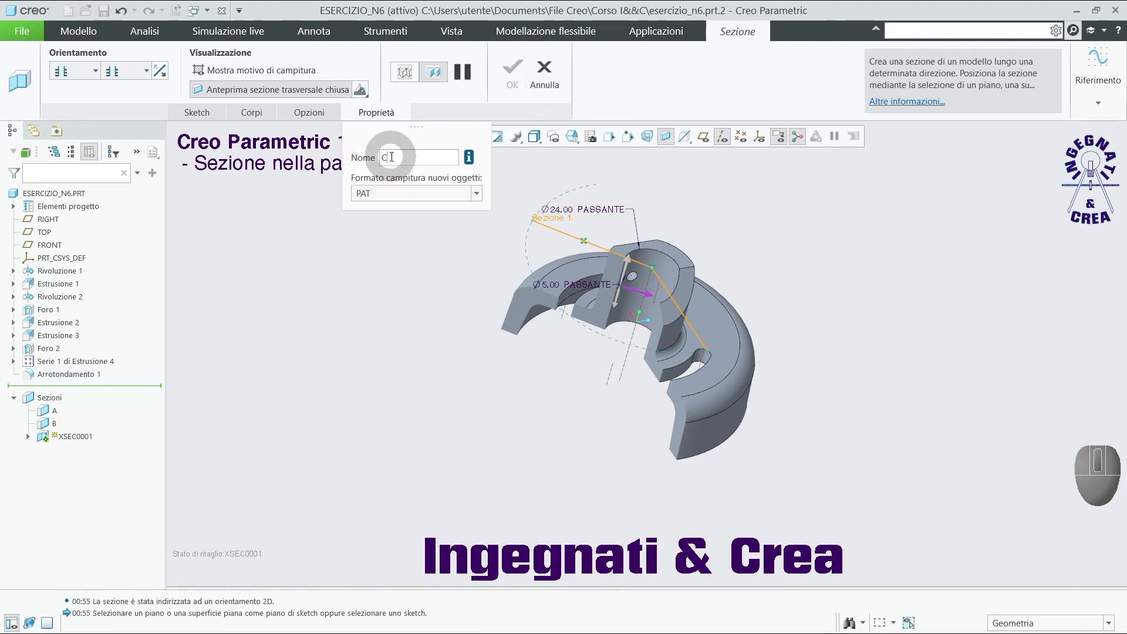
key(Return)
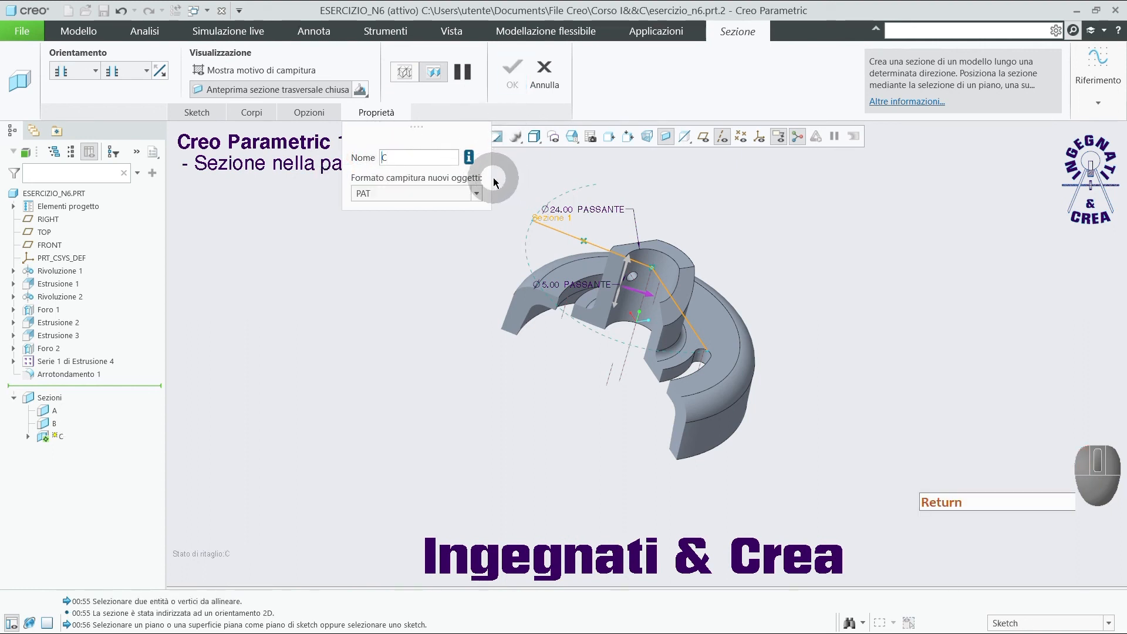
click(512, 71)
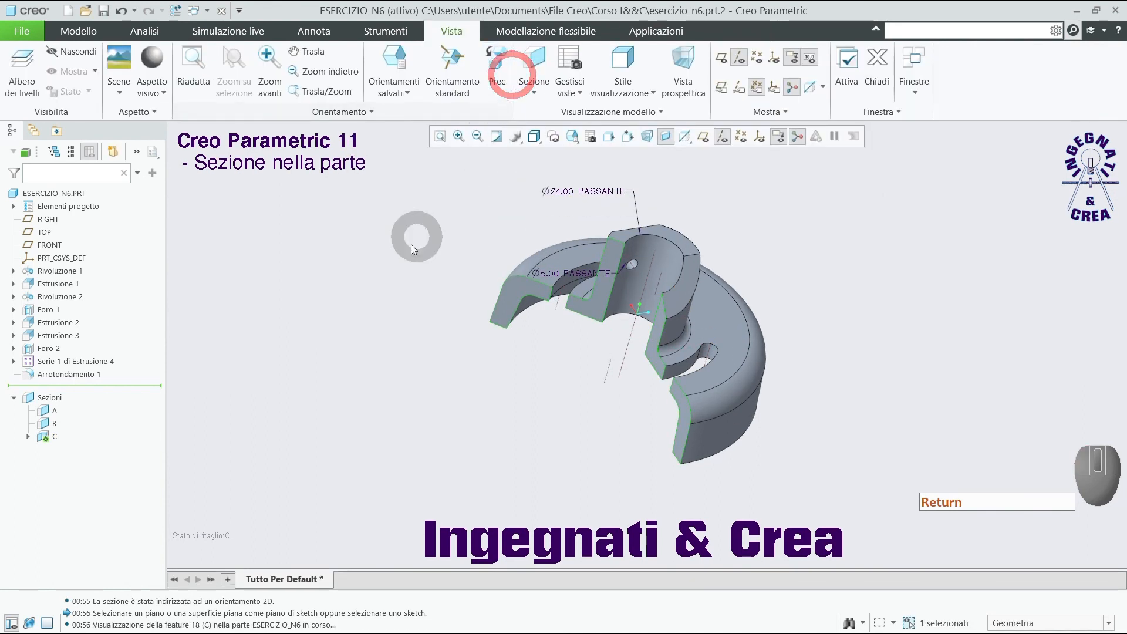
click(310, 374)
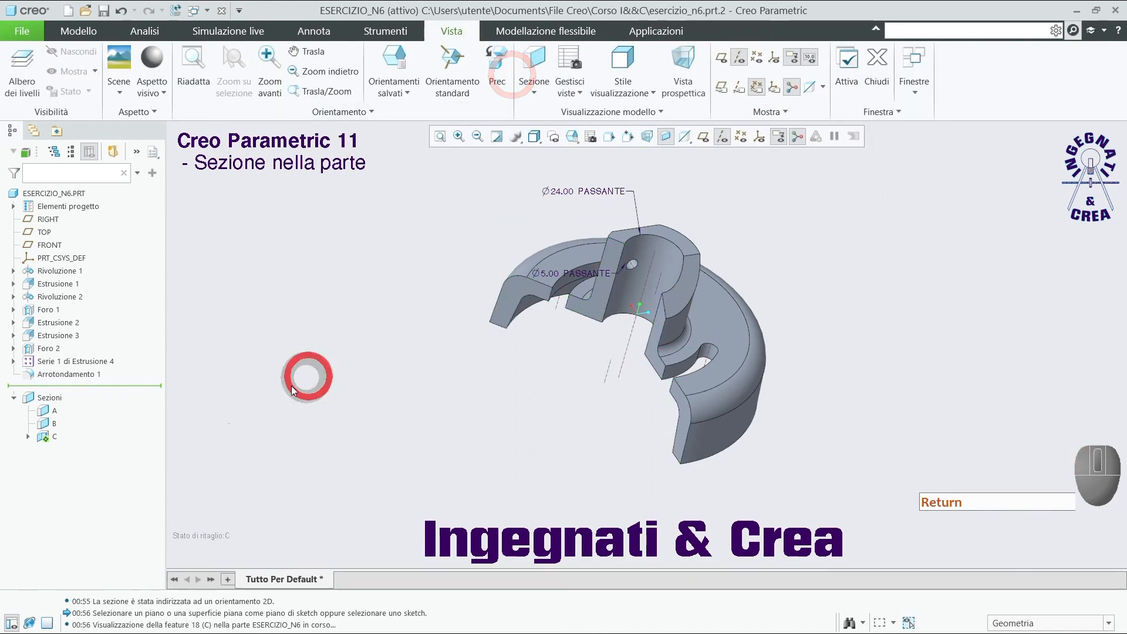
Step: Check the sketch nested under section C in the model tree and return the part to its default orientation
click(28, 438)
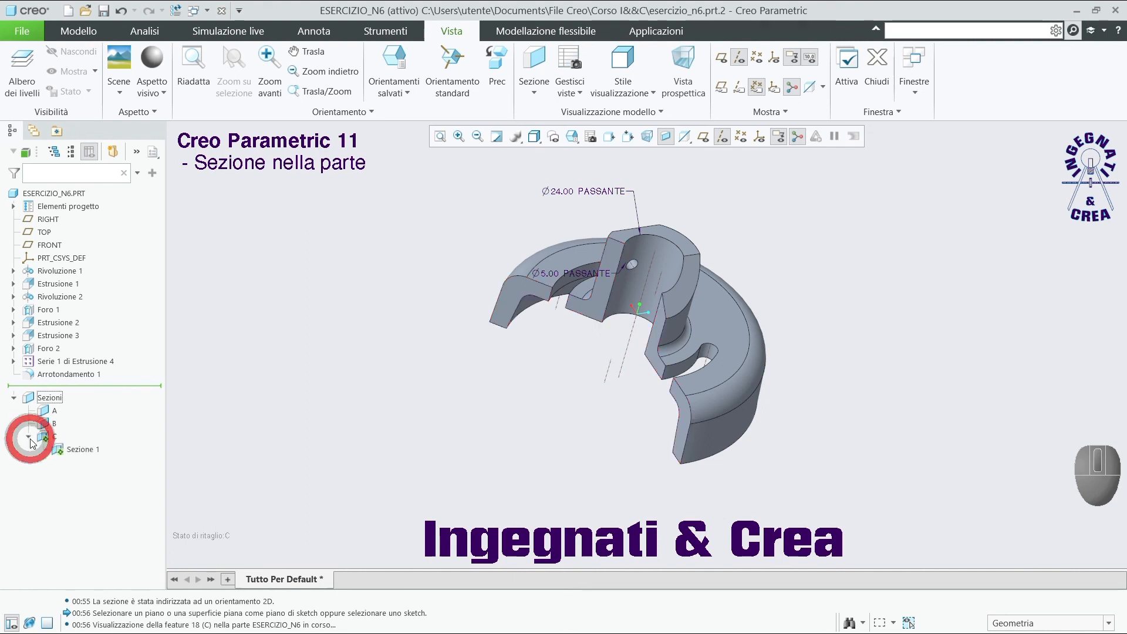
click(28, 438)
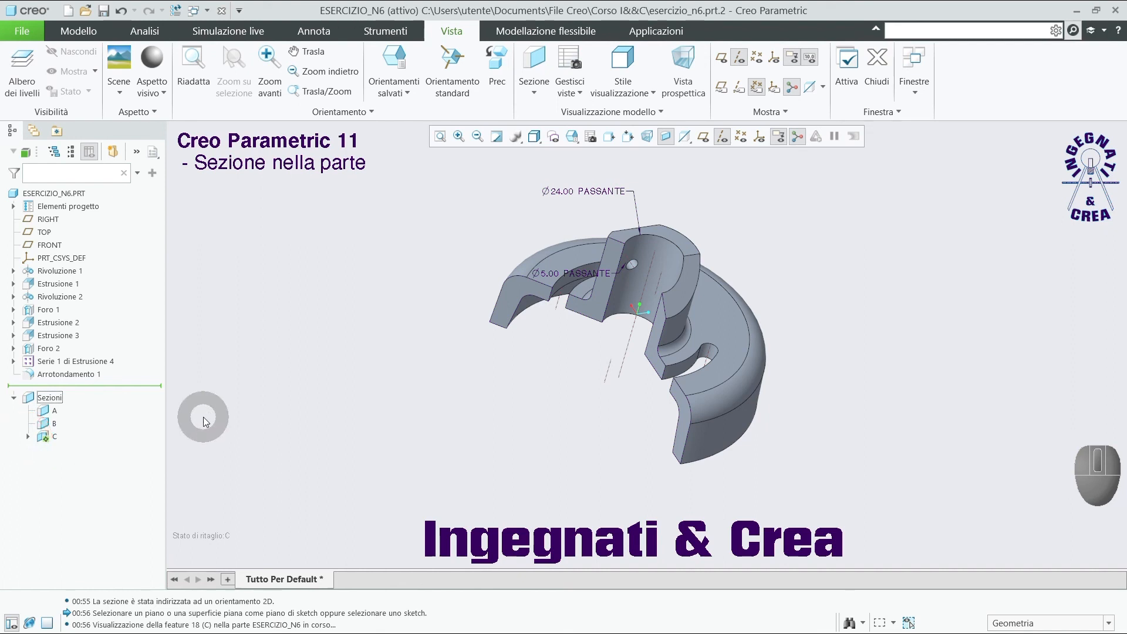
click(287, 378)
key(ctrl+d)
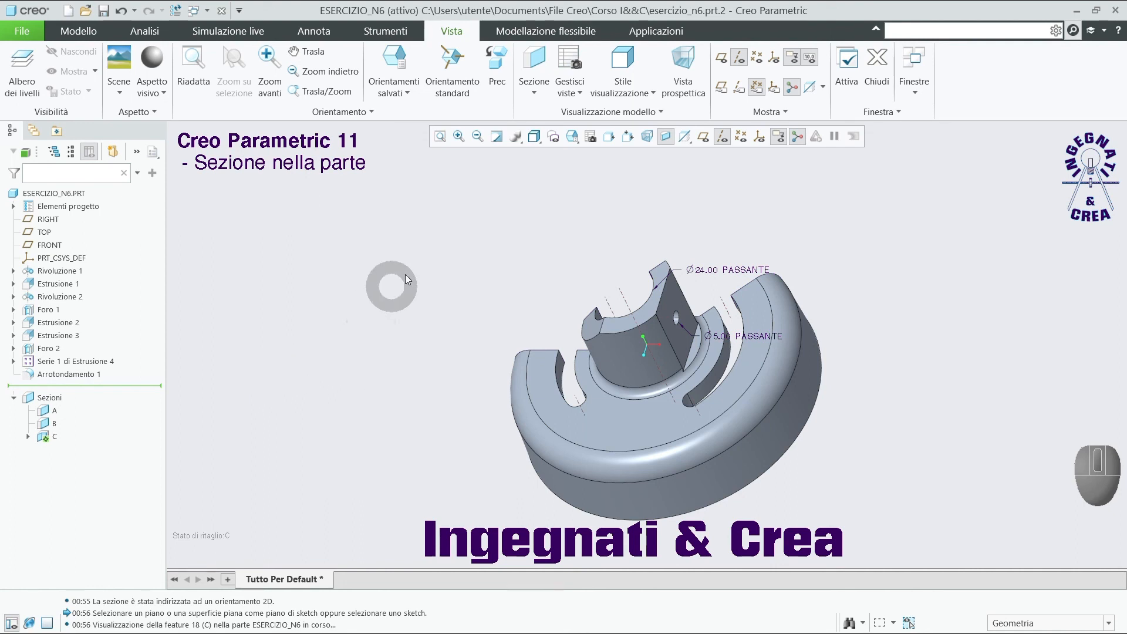
scroll(366, 295, up, 3)
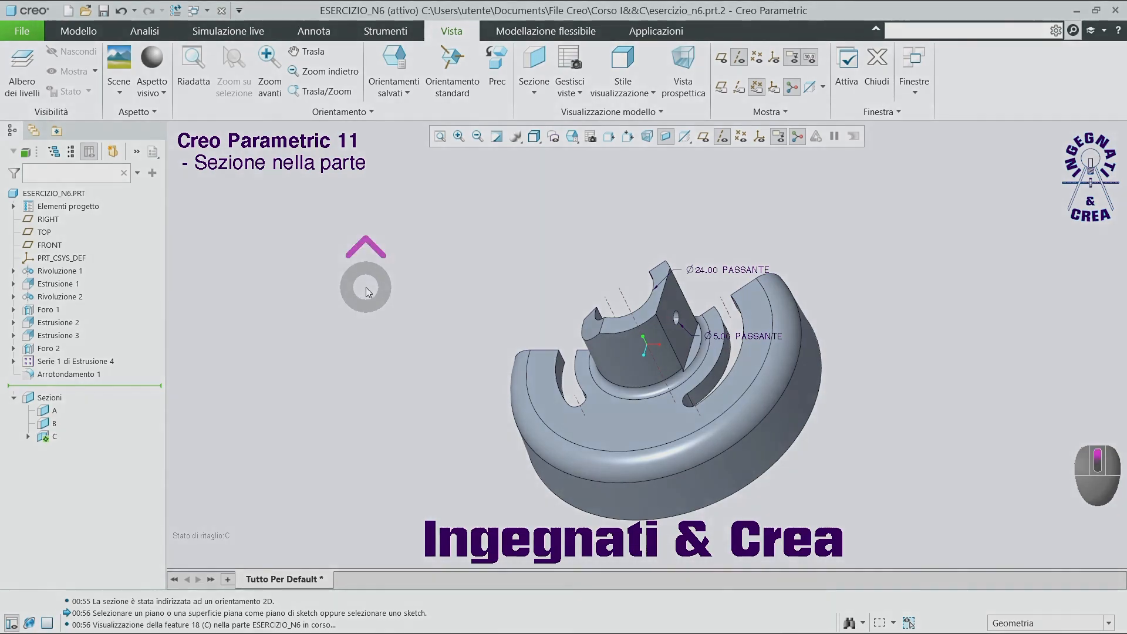